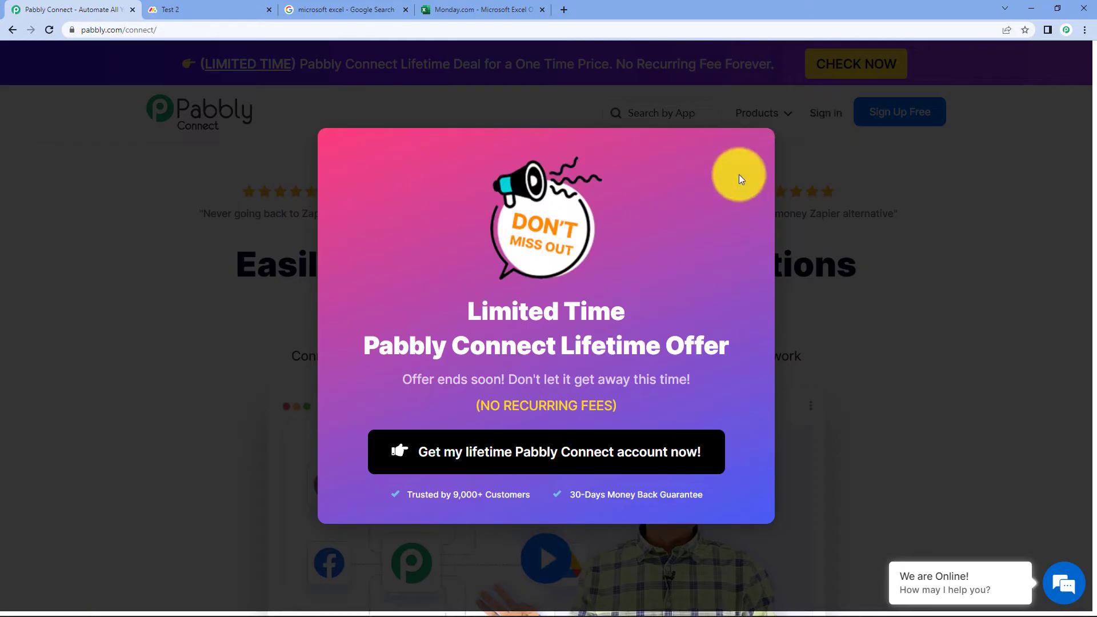
Dismiss the lifetime offer pop-up, sign in to Pabbly and access the Pabbly Connect app.
left_click(739, 173)
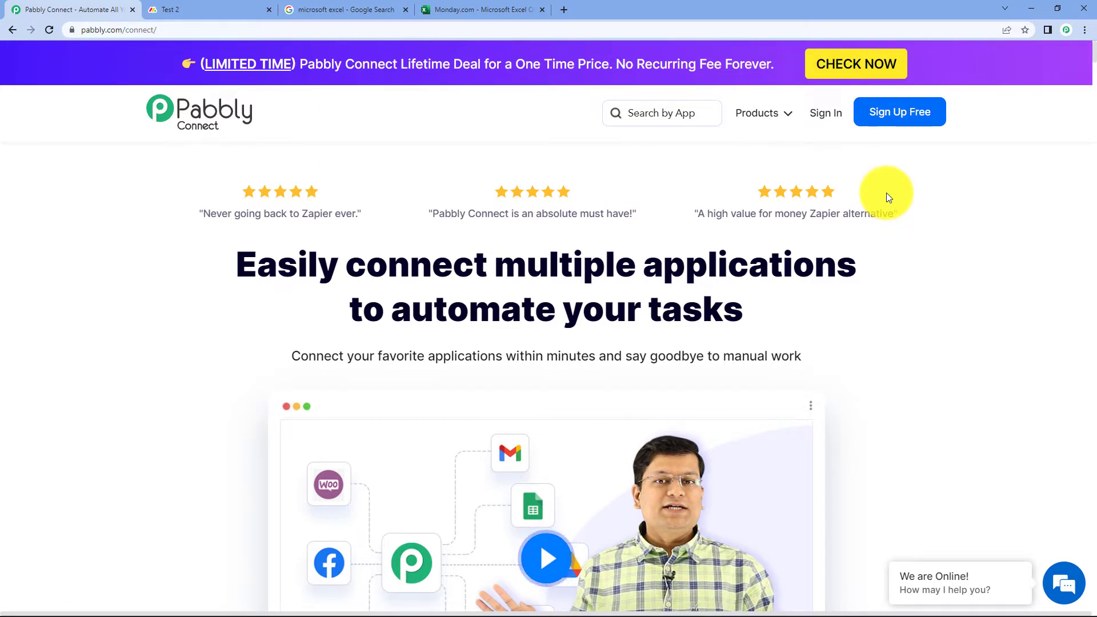
left_click(834, 115)
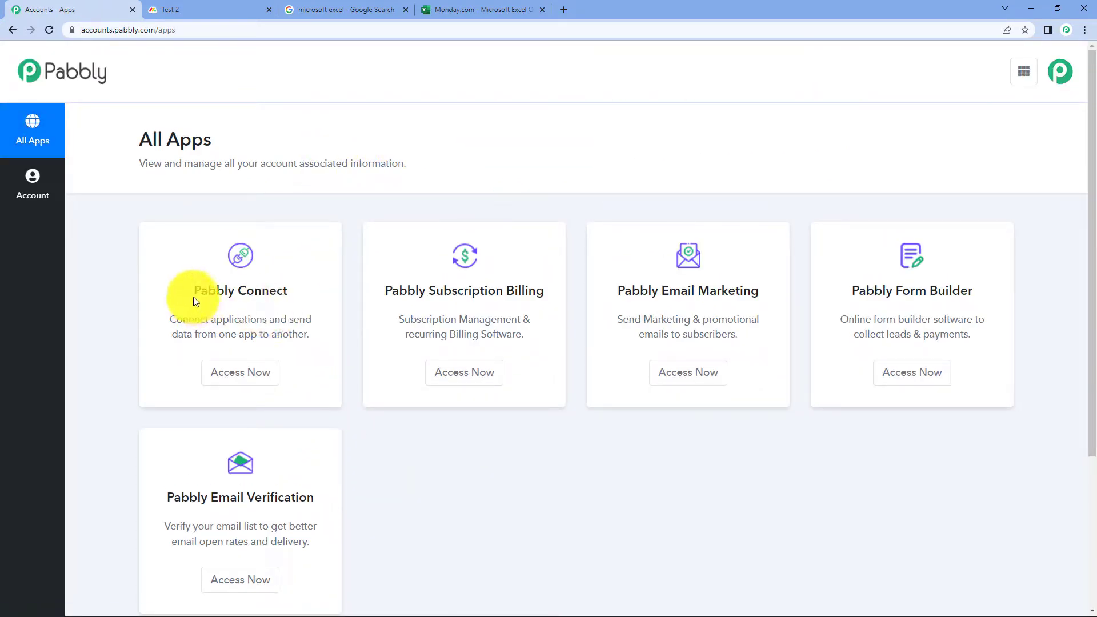
left_click(254, 373)
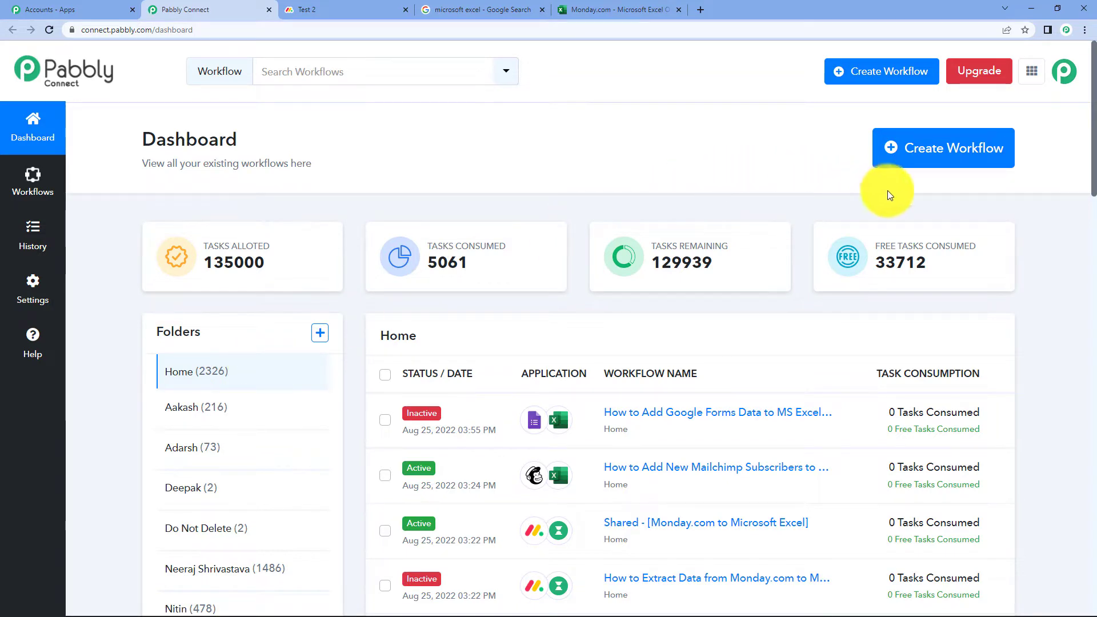
Create a workflow named "monday.com to Microsoft Excel".
left_click(924, 156)
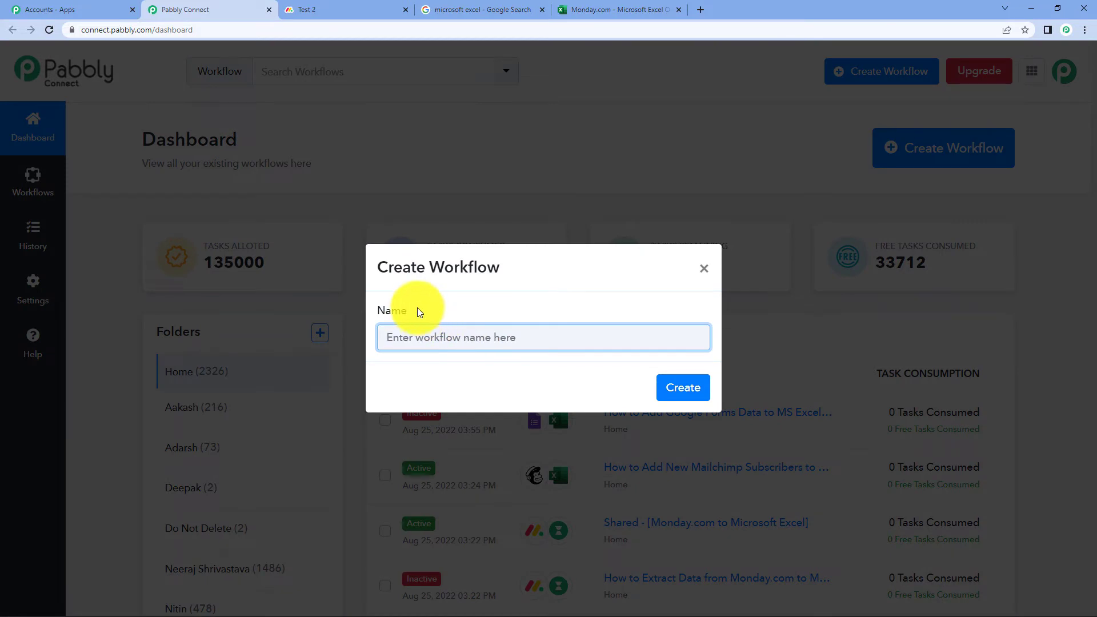
left_click_drag(418, 315, 393, 312)
left_click(451, 312)
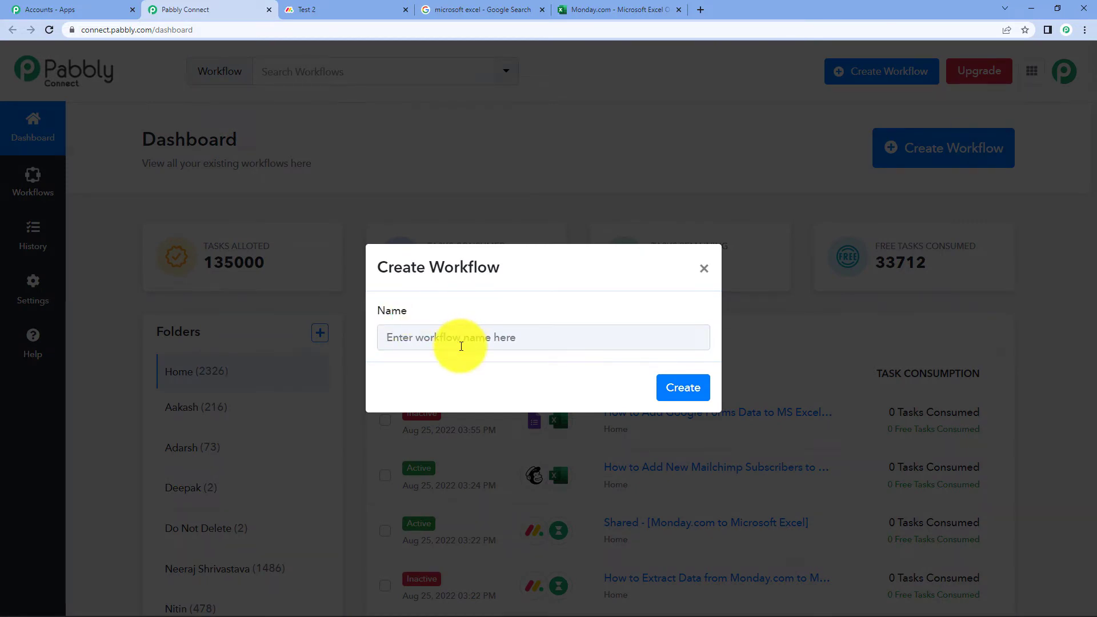
left_click(461, 346)
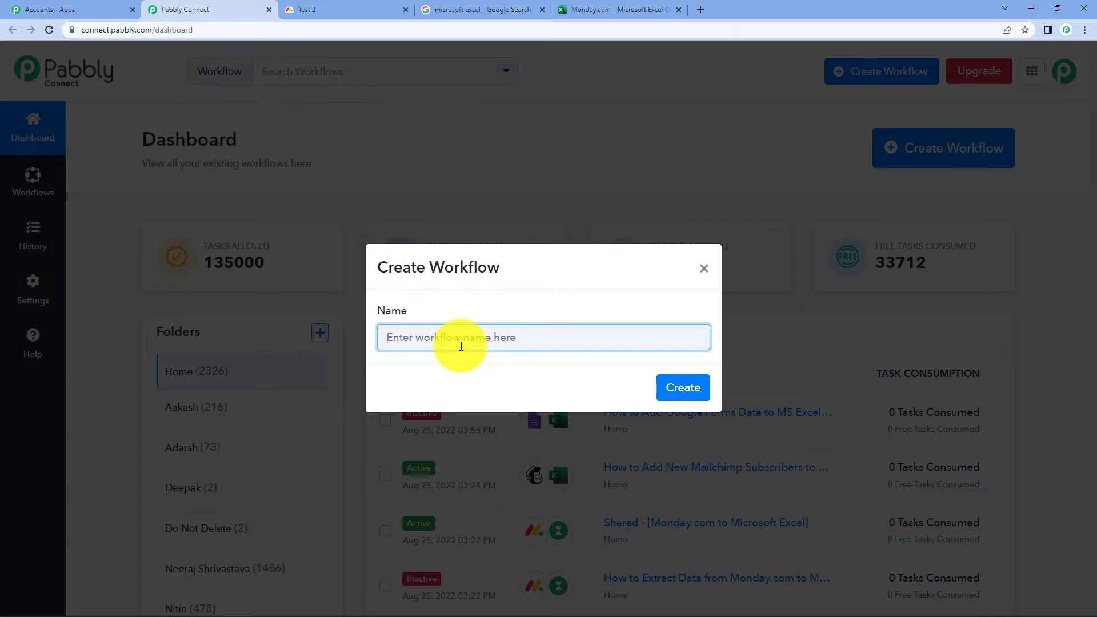
type("monday.com")
type("to Microsoft")
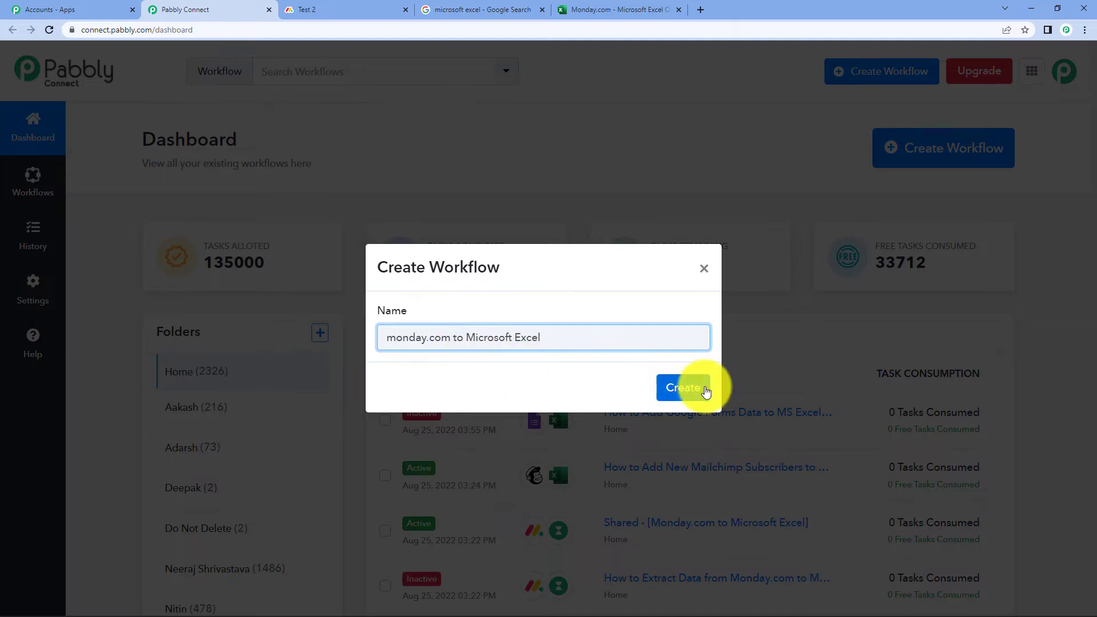
left_click(706, 390)
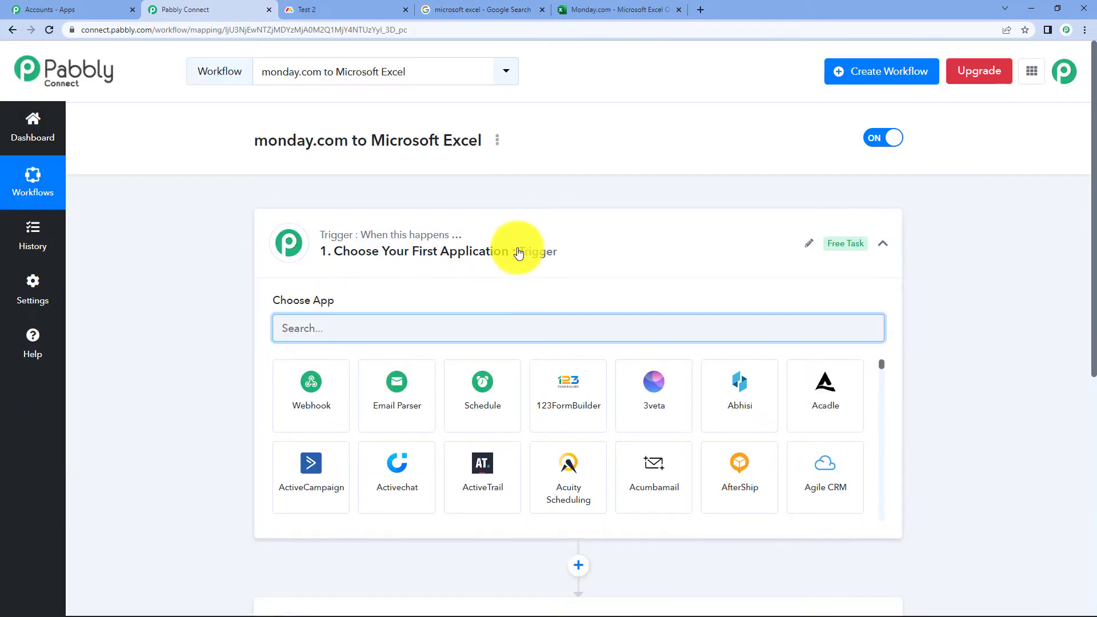
Expand the workflow's trigger and action sections and look through the apps they offer.
left_click(517, 250)
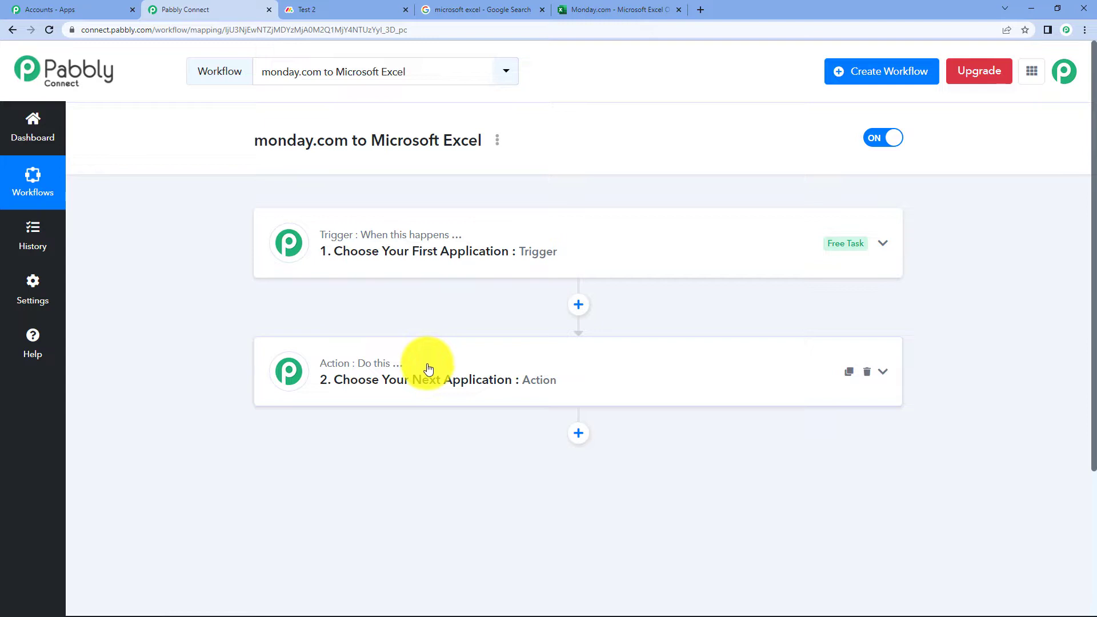
left_click(380, 260)
scroll(515, 354, "down", 3)
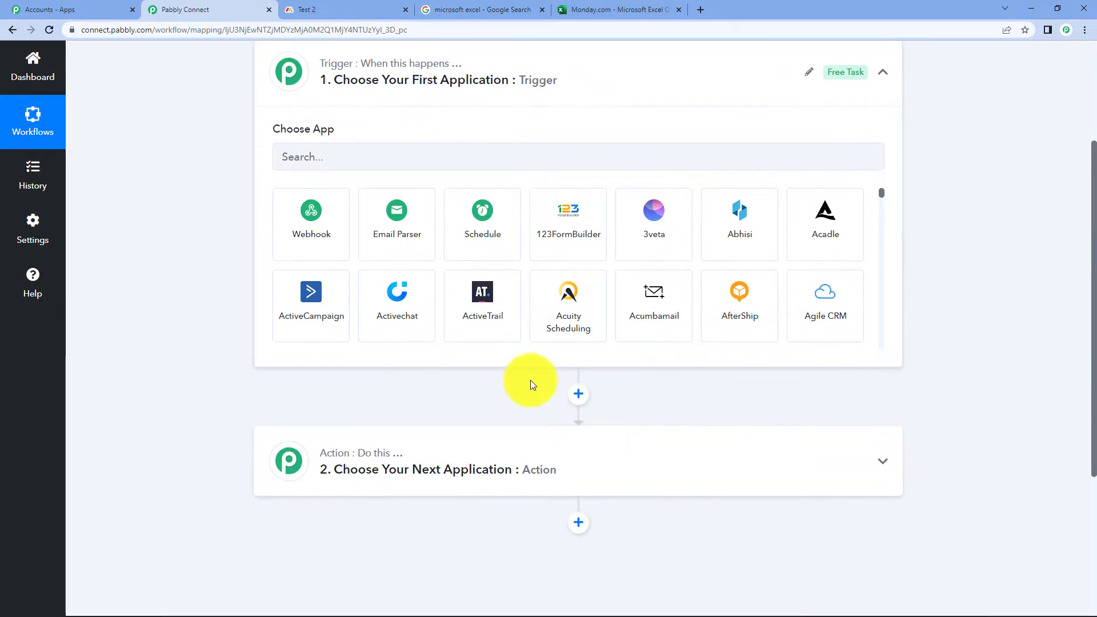
left_click(411, 453)
mouse_move(293, 128)
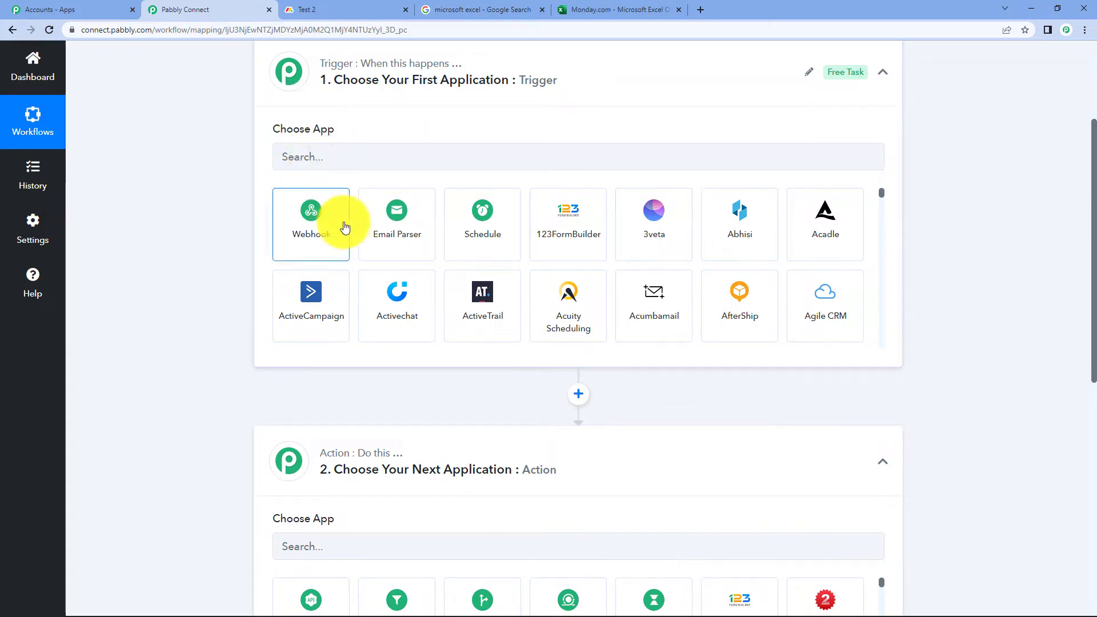
scroll(342, 224, "down", 3)
scroll(914, 351, "up", 3)
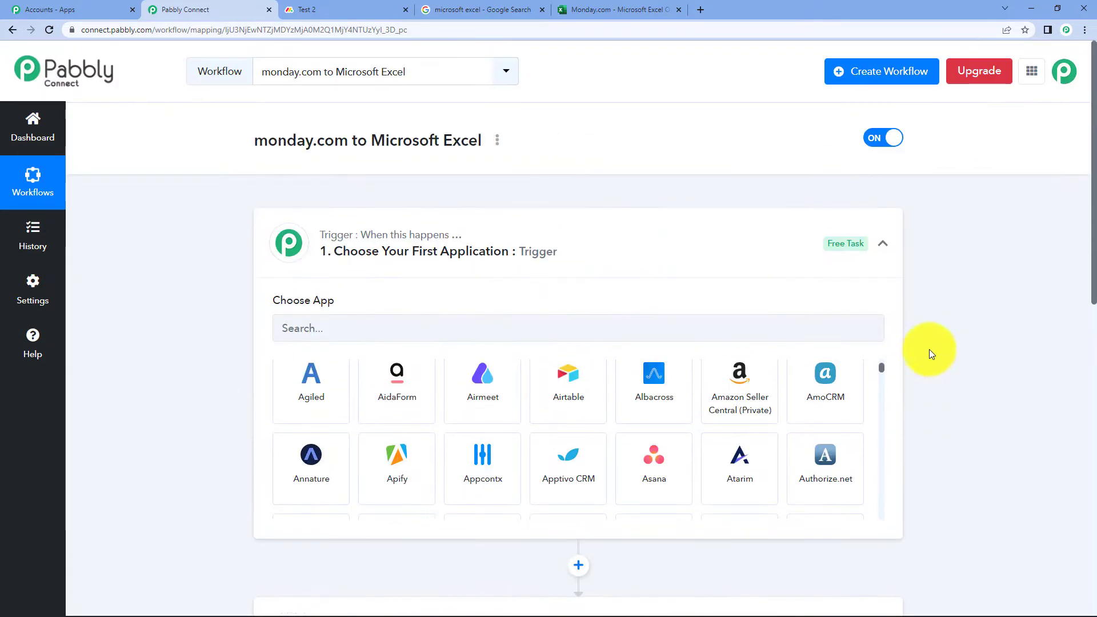
Set the trigger app to Monday.com and the trigger event to New Item in Board.
left_click(367, 322)
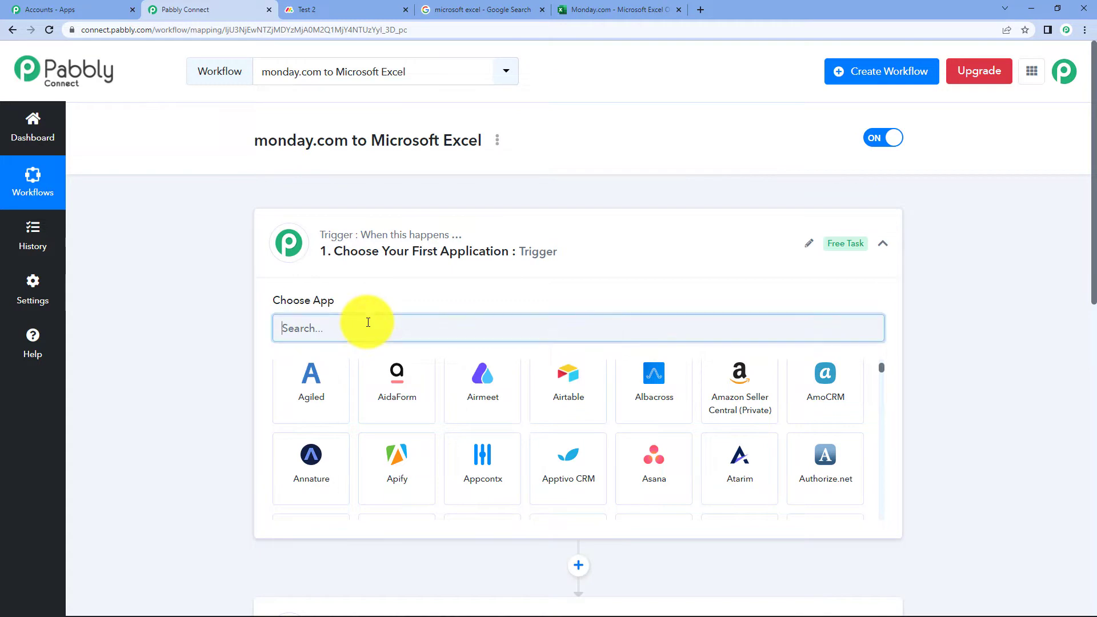
type("monday")
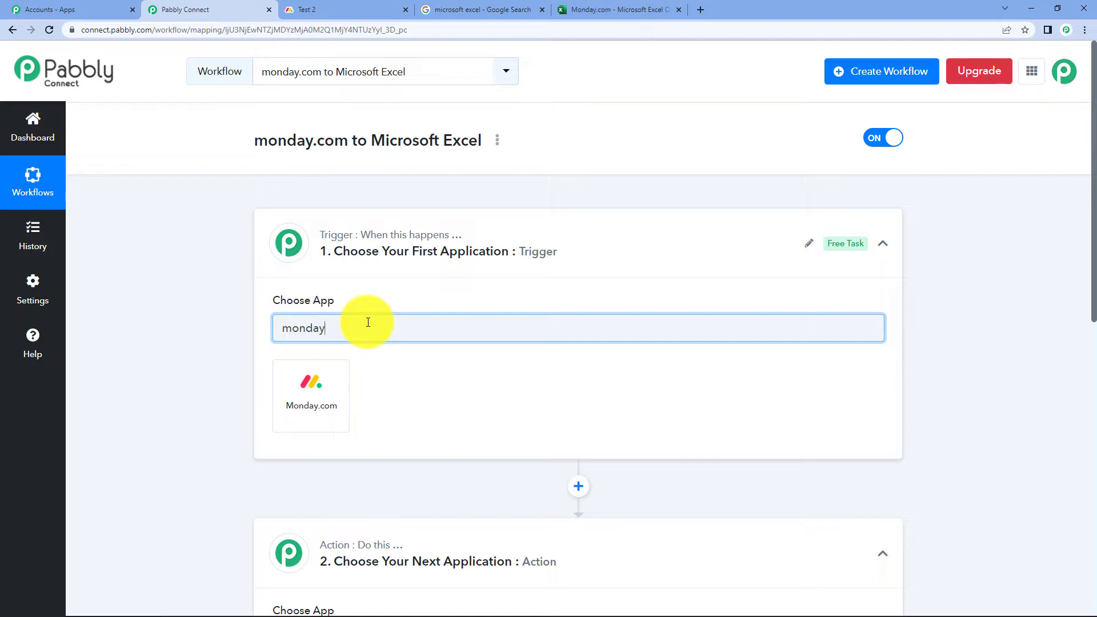
left_click(300, 405)
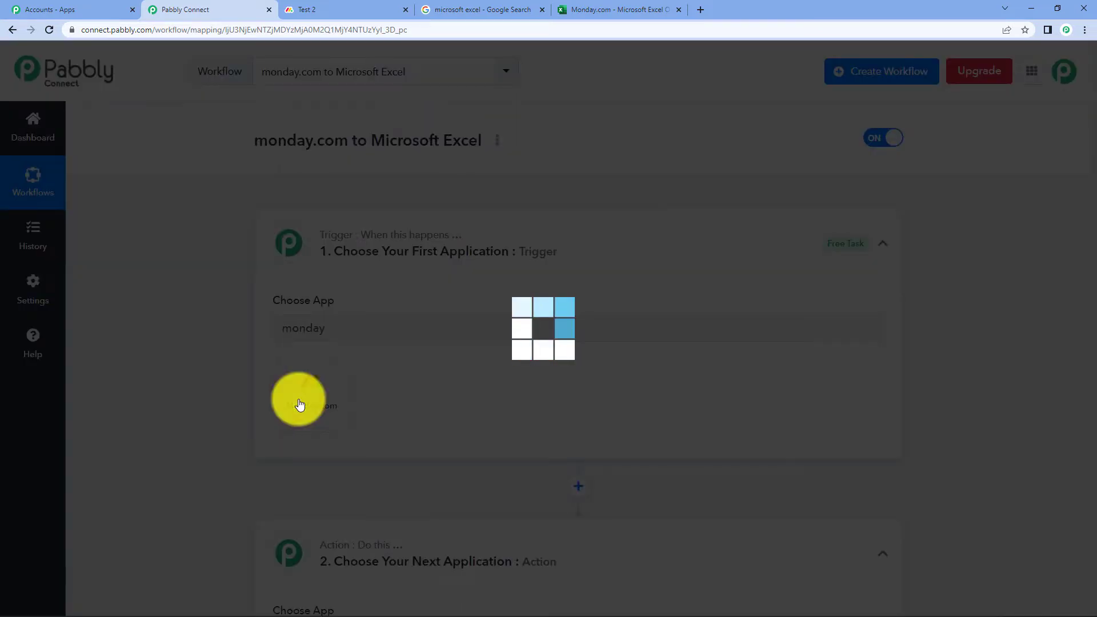
scroll(457, 200, "down", 2)
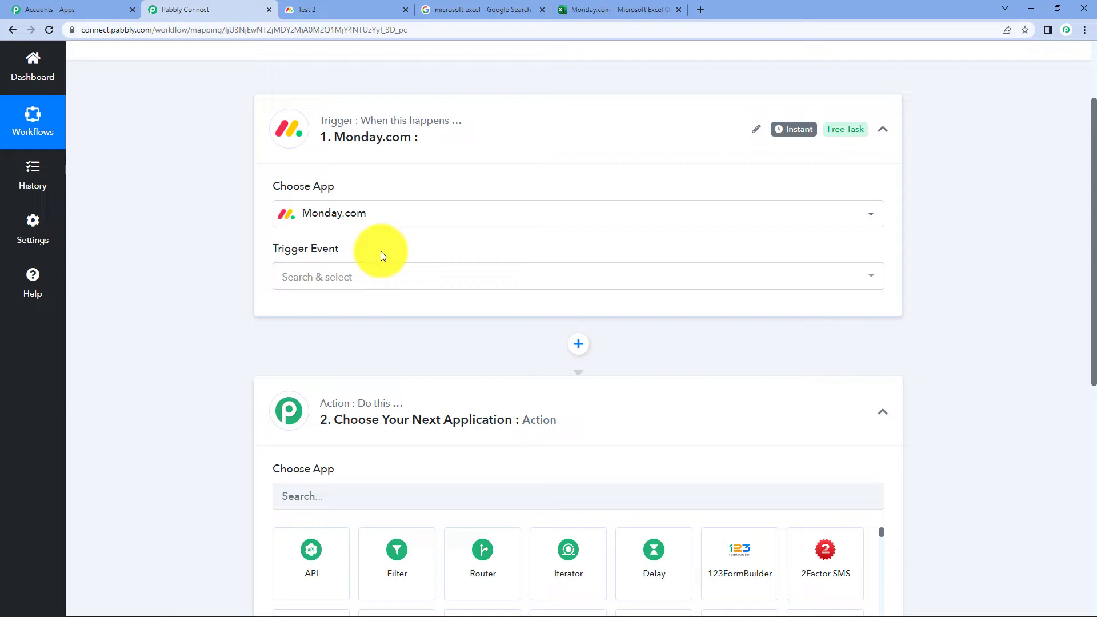
left_click(376, 278)
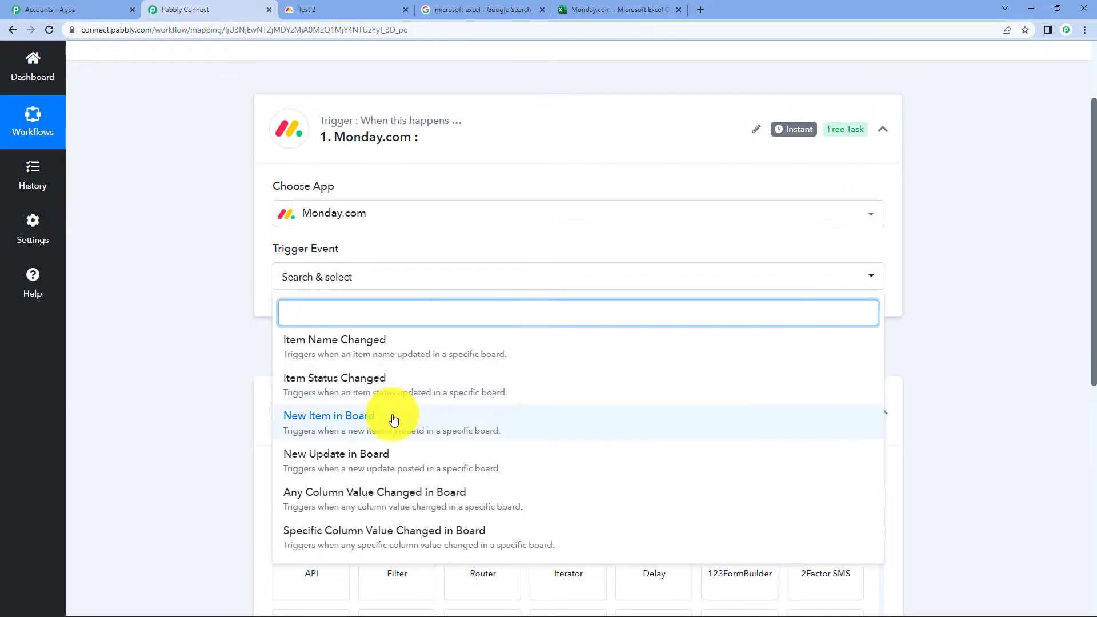
left_click(374, 424)
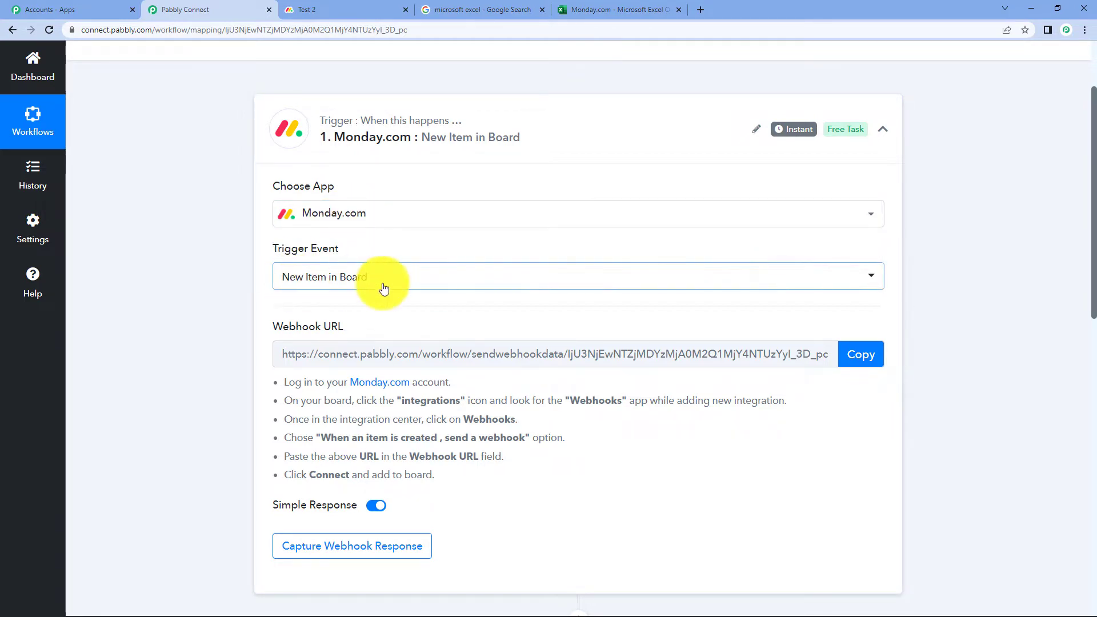
Look over the Test 2 board in monday.com, and copy the trigger's webhook URL in Pabbly Connect.
left_click(361, 8)
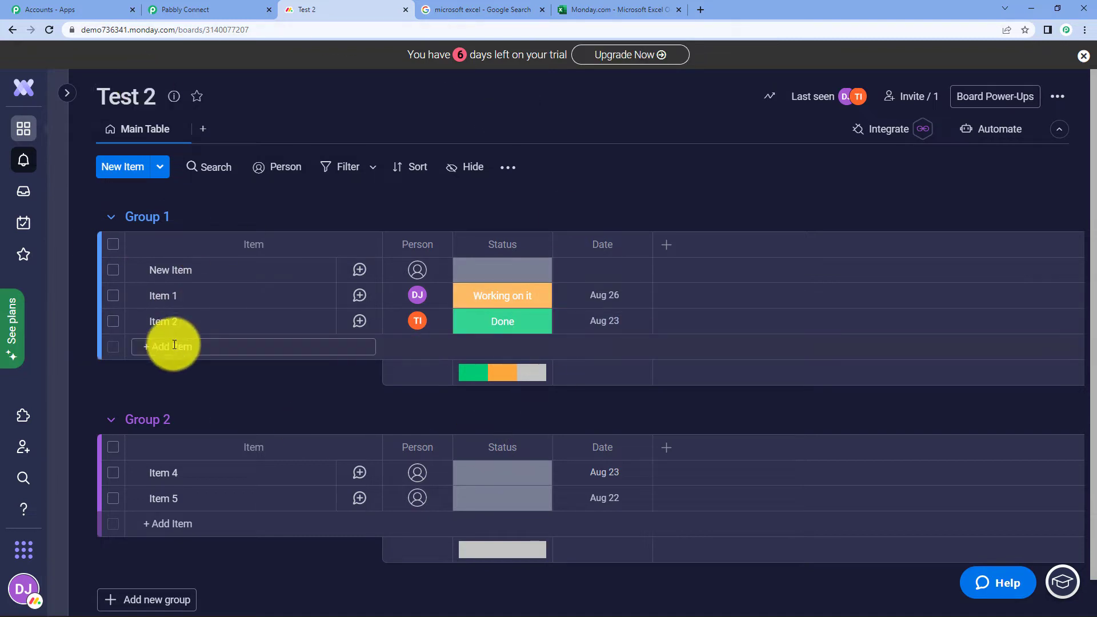
left_click(244, 11)
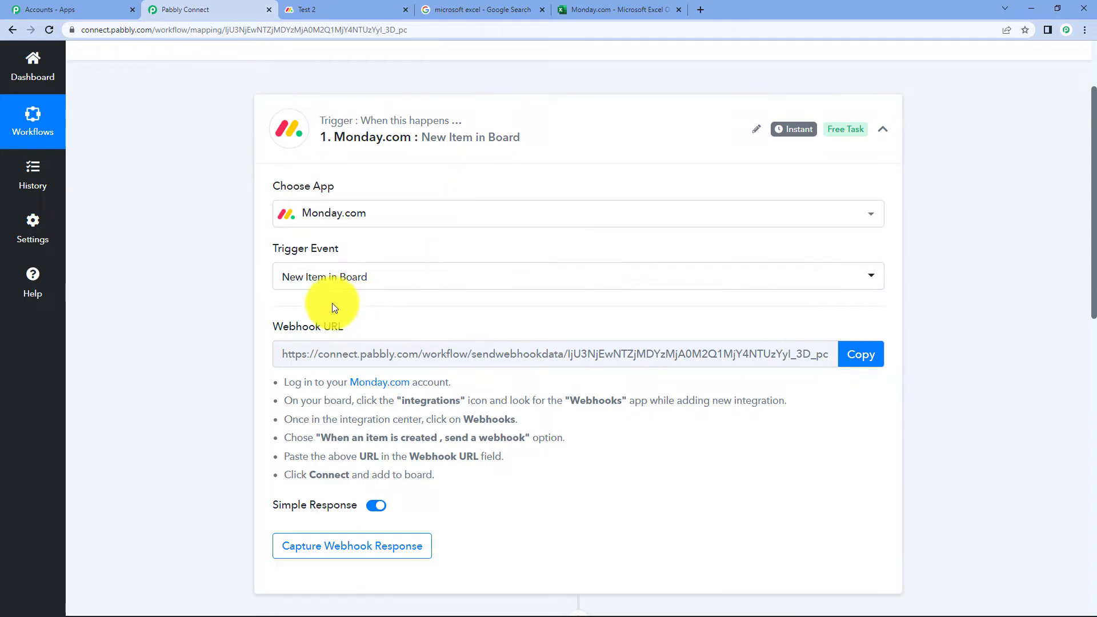
mouse_move(278, 330)
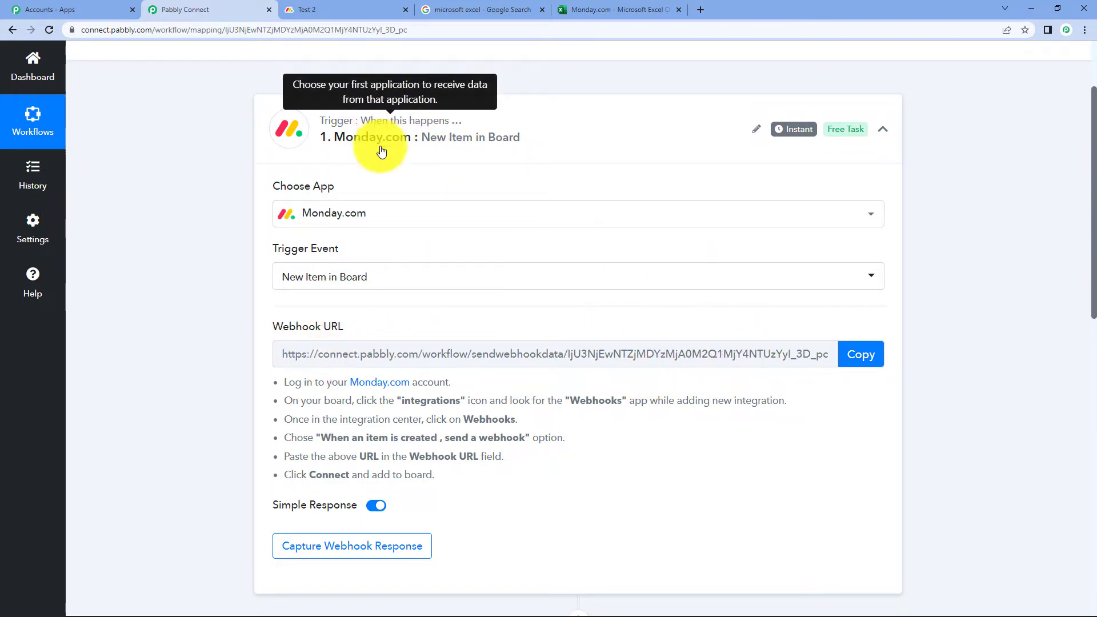
left_click(869, 356)
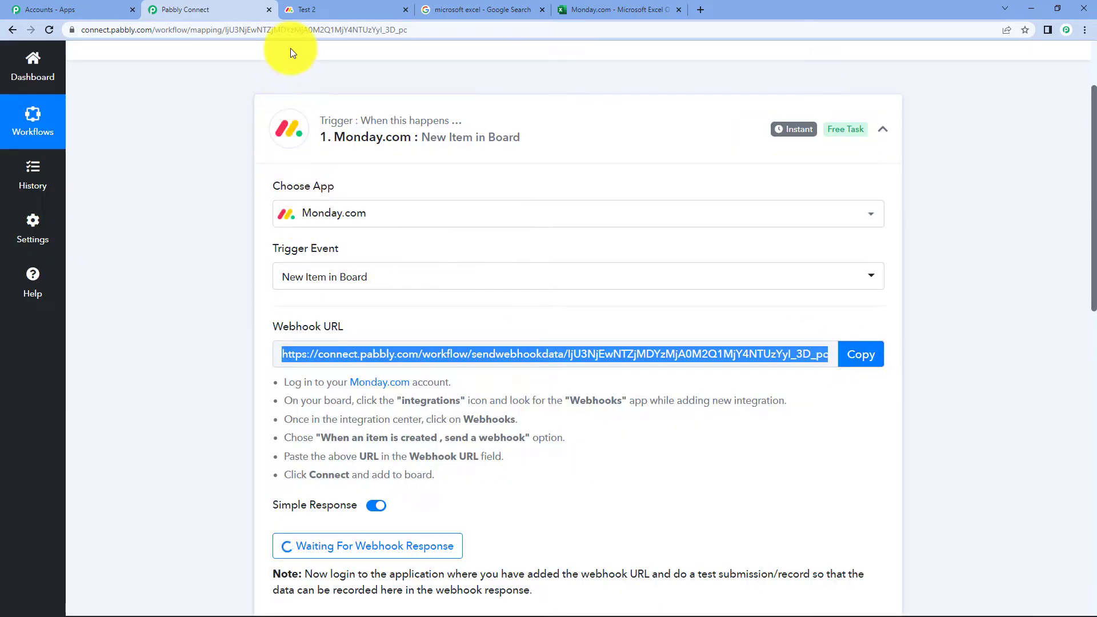
In monday.com, open the Webhooks integration for the Test 2 board and add the "When an item is created, send a webhook" recipe.
left_click(294, 12)
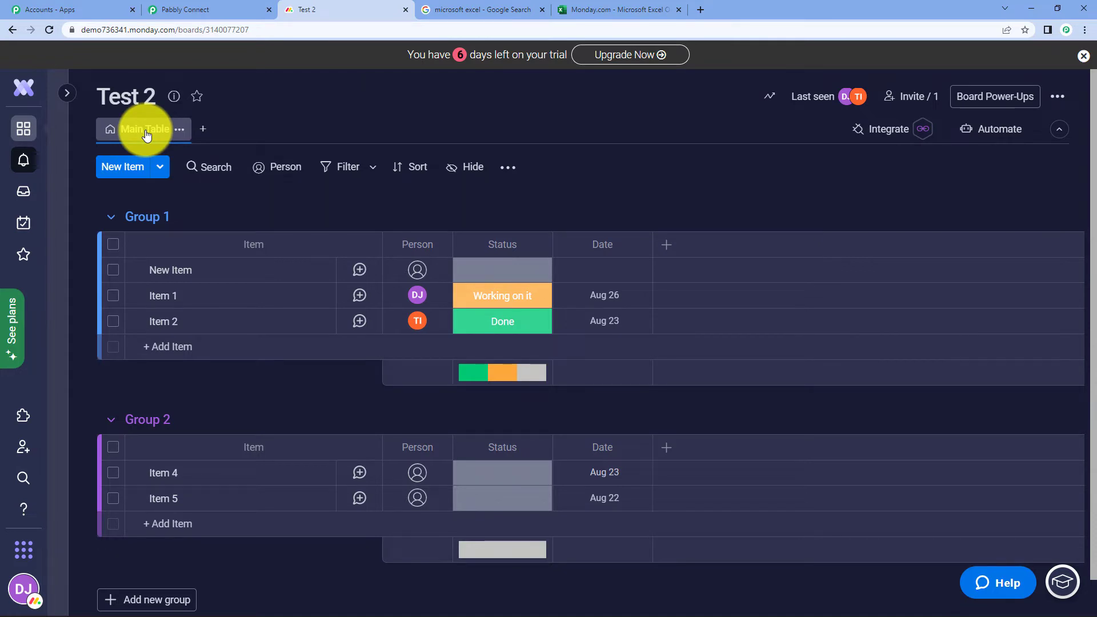
left_click(26, 595)
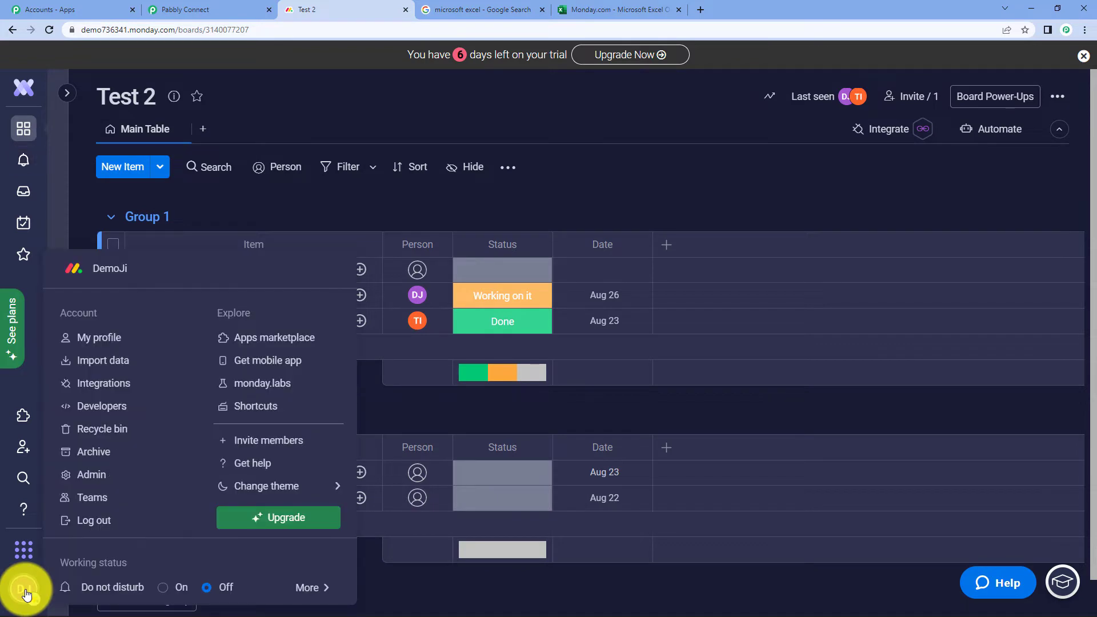
left_click(108, 383)
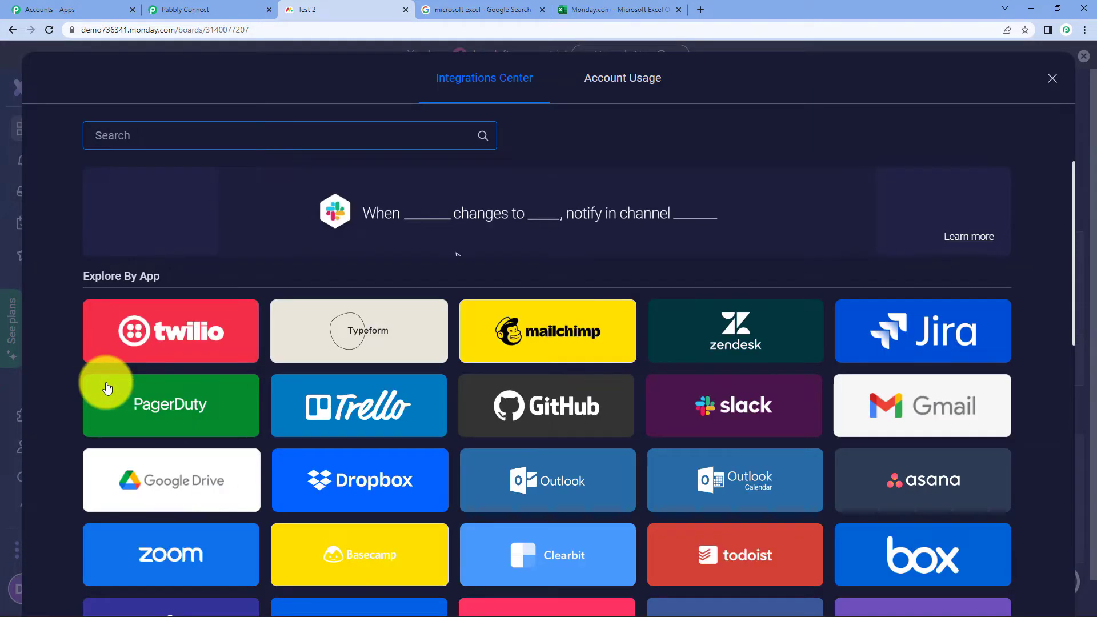
left_click(148, 128)
type("webh")
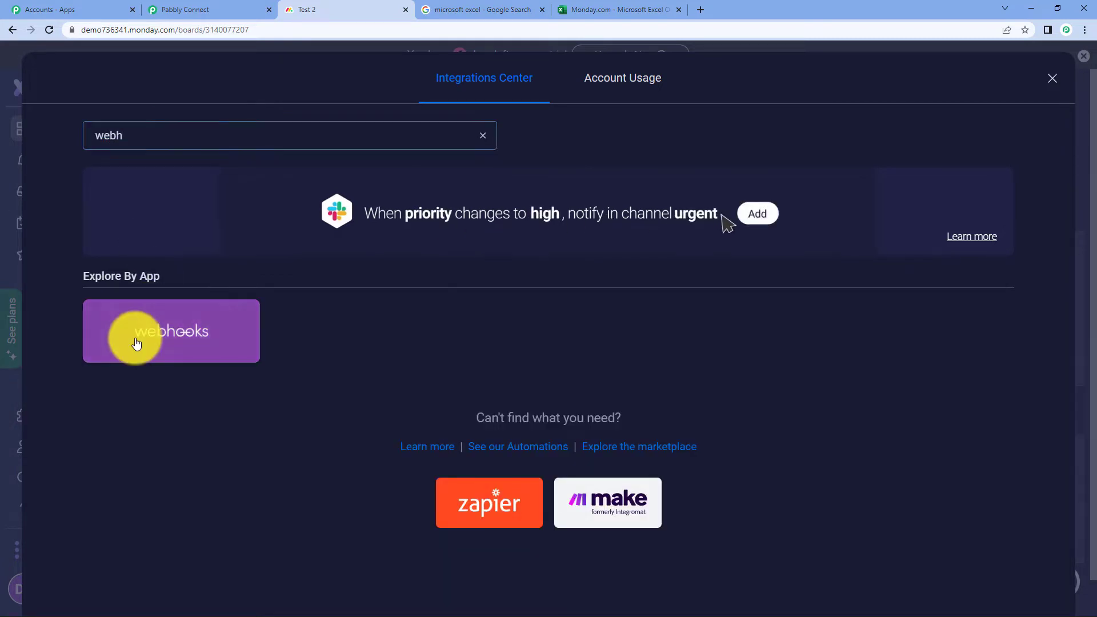
left_click(136, 341)
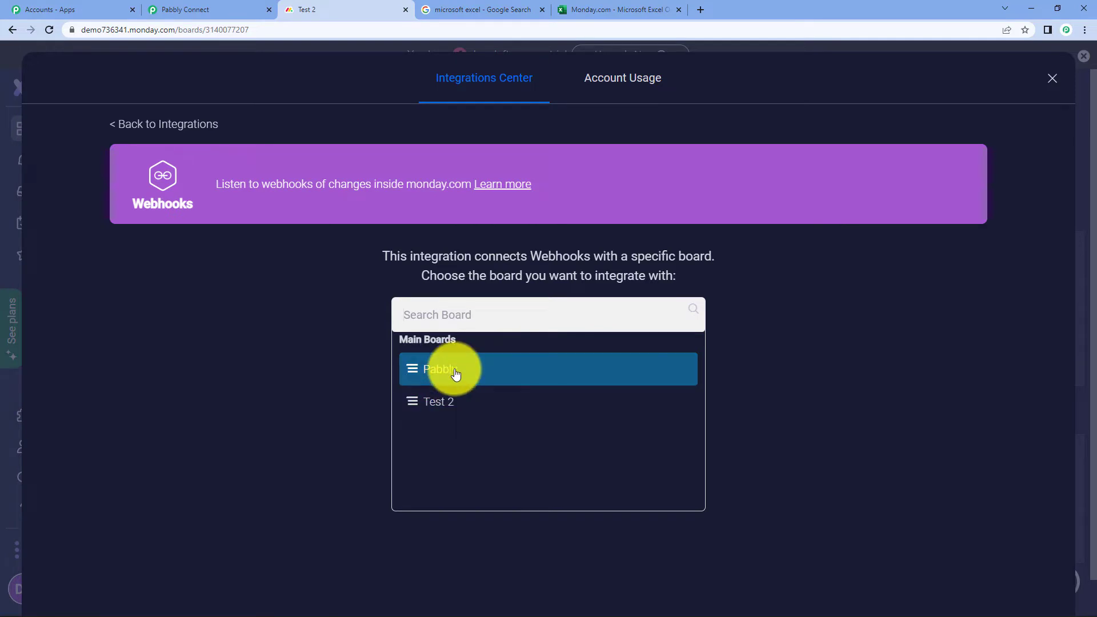
left_click(445, 407)
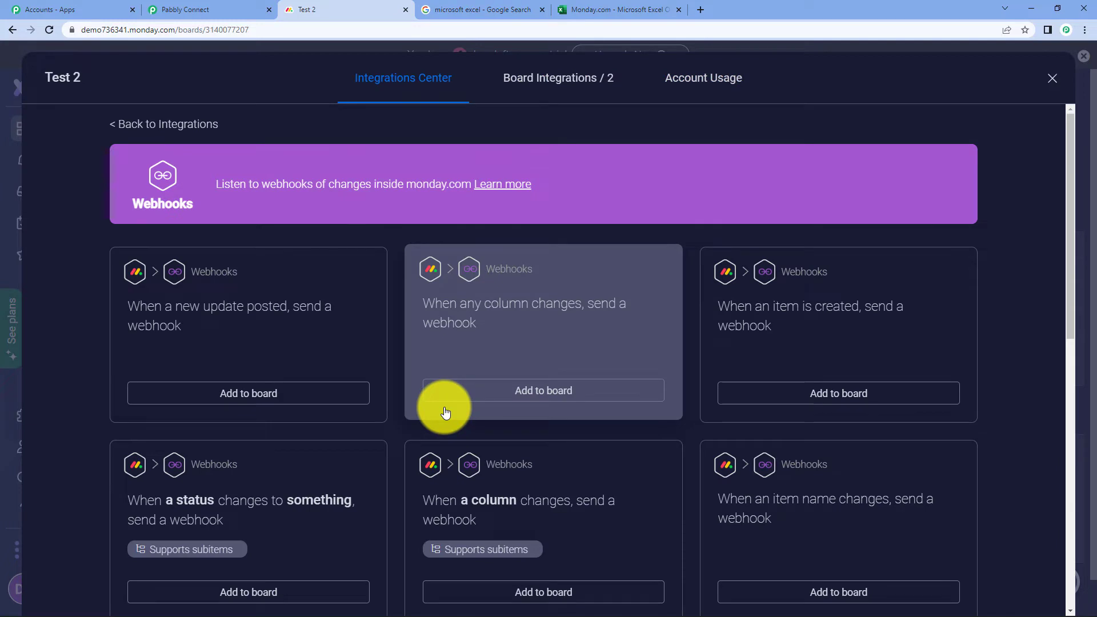
left_click(848, 308)
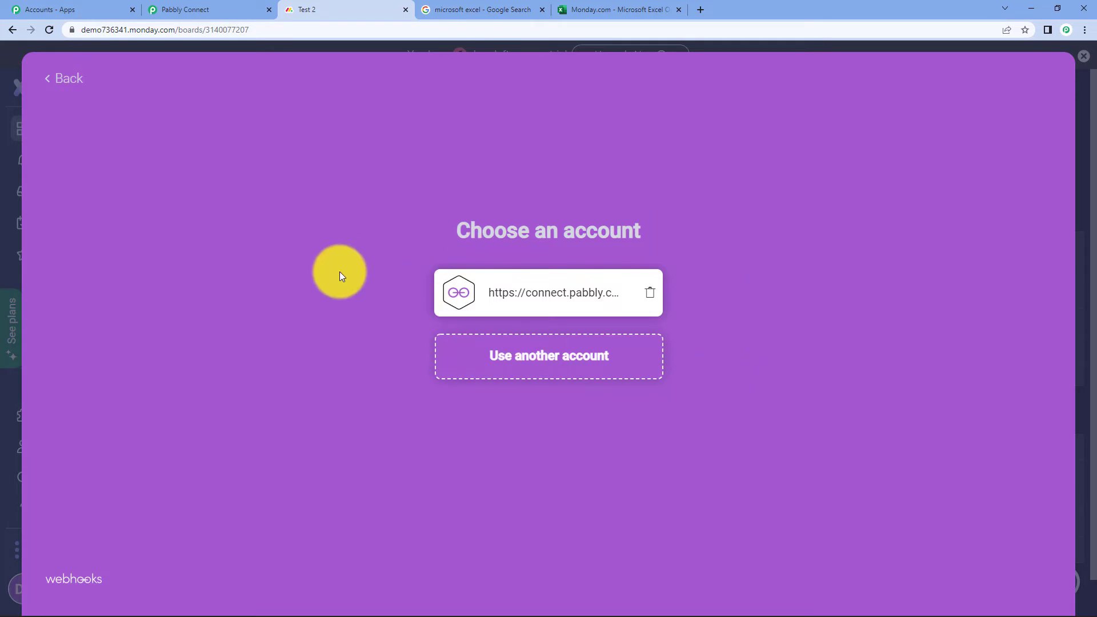
Remove the existing Pabbly webhook connection from the account choices.
left_click(655, 300)
left_click(661, 392)
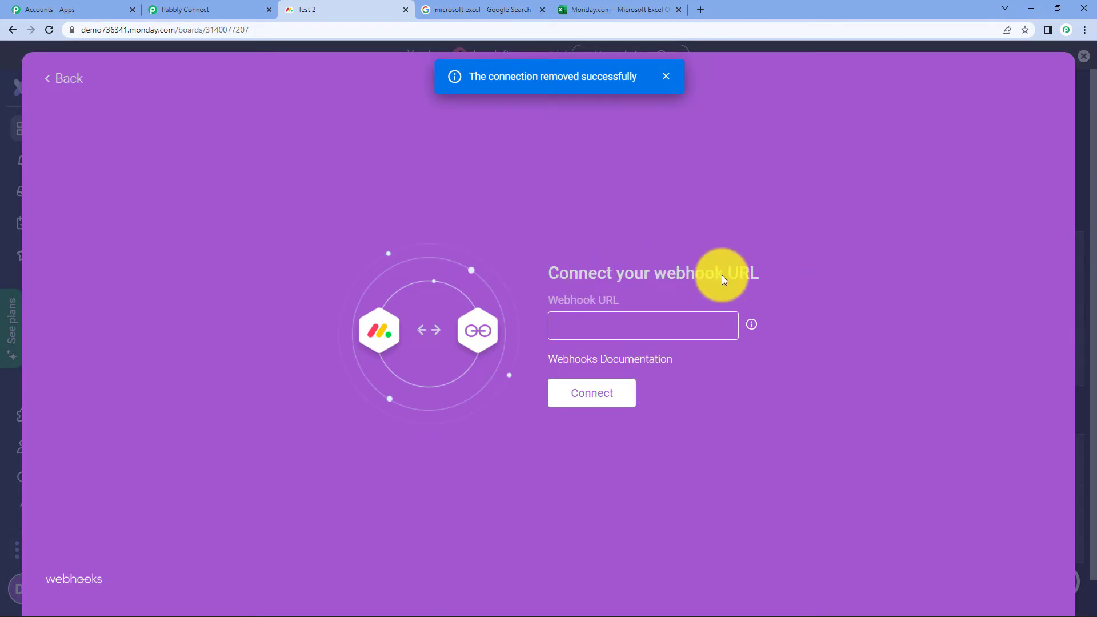
Copy the trigger's webhook URL again in Pabbly Connect and paste it as the Webhook URL in monday.com's webhook connection.
right_click(607, 327)
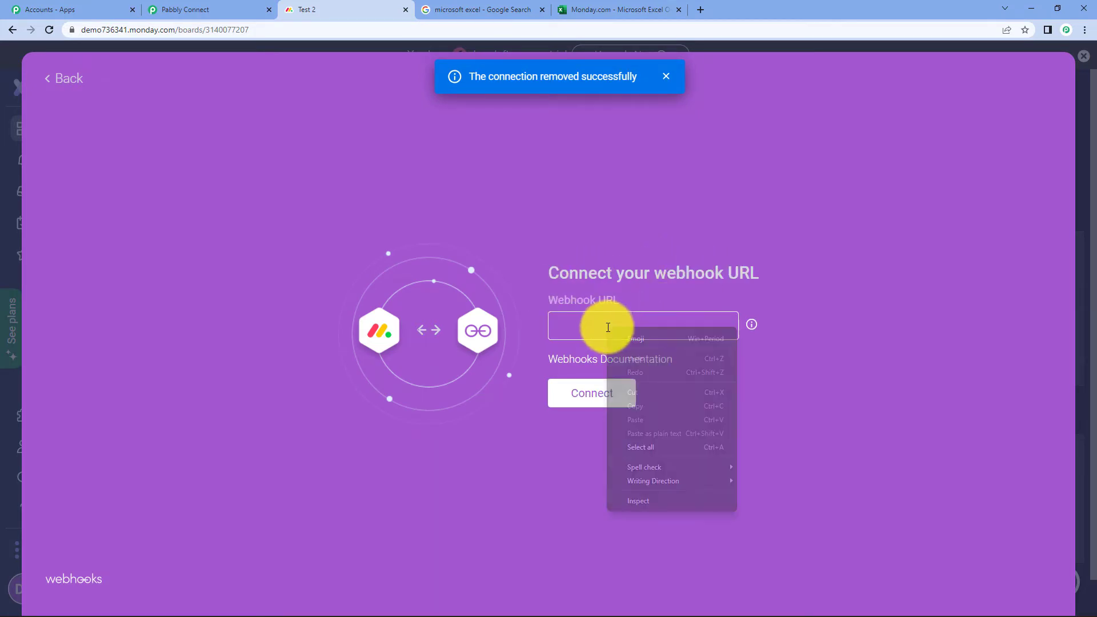
right_click(572, 328)
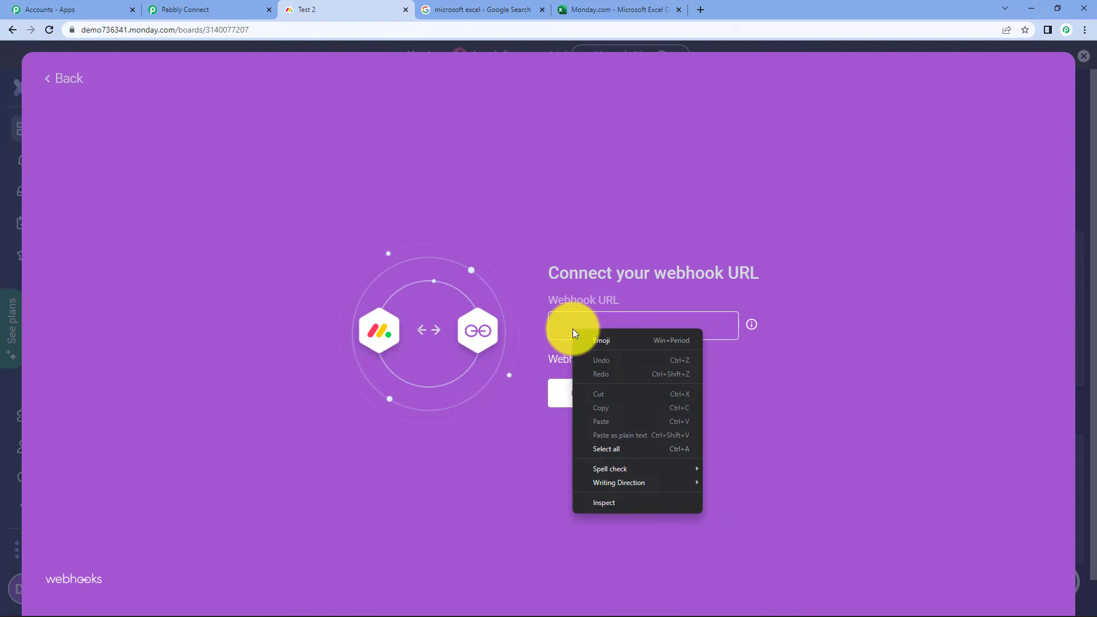
left_click(217, 9)
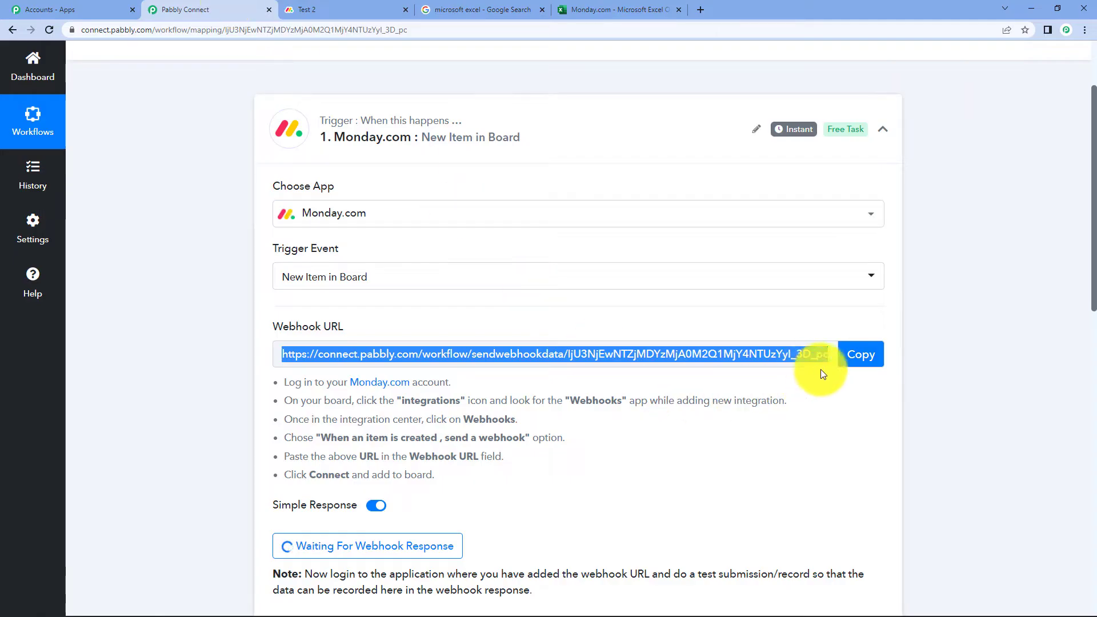
left_click(856, 371)
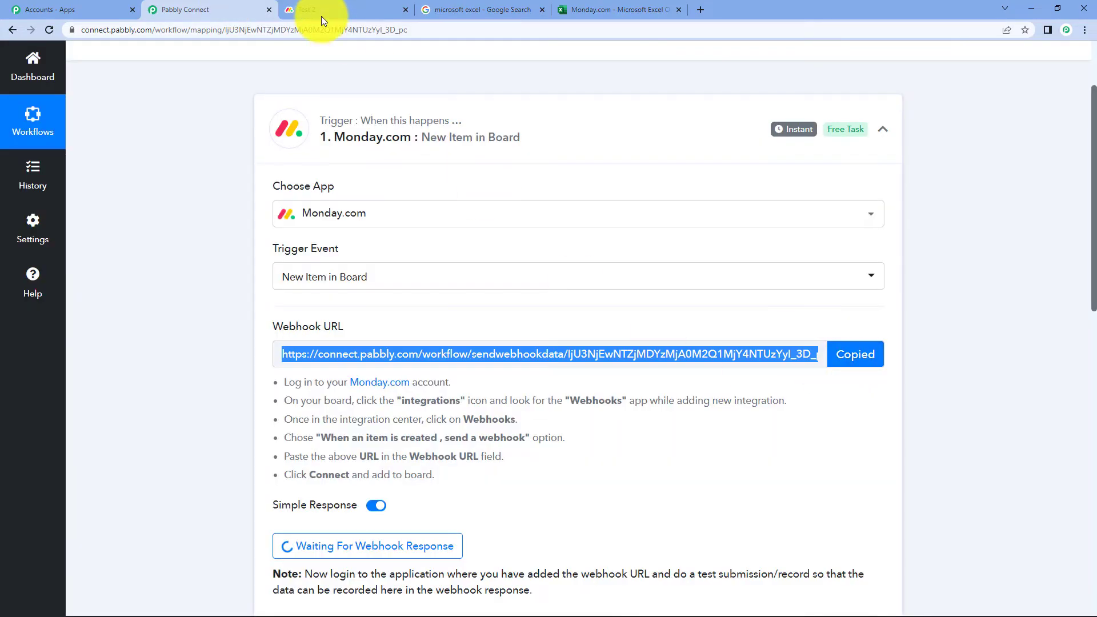
left_click(319, 12)
right_click(591, 318)
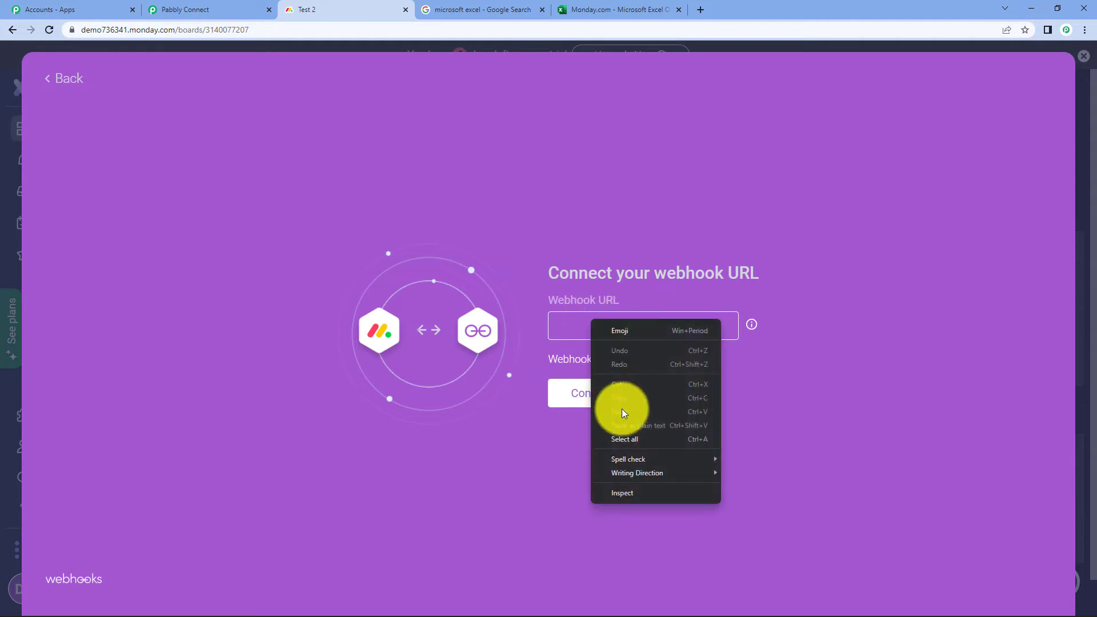
left_click(559, 323)
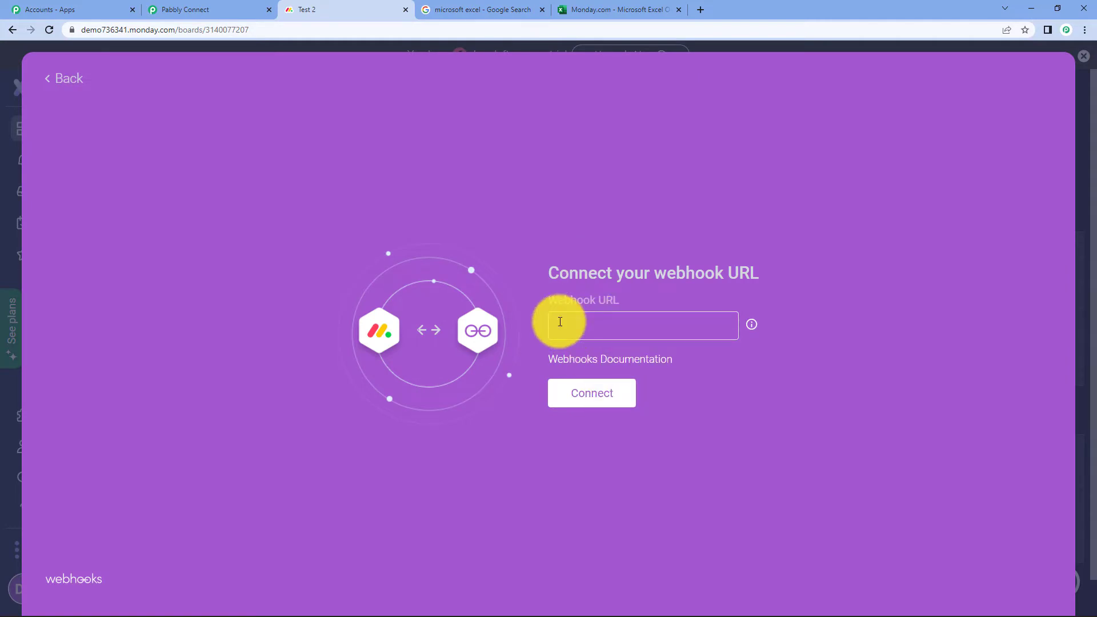
key("ctrl+v")
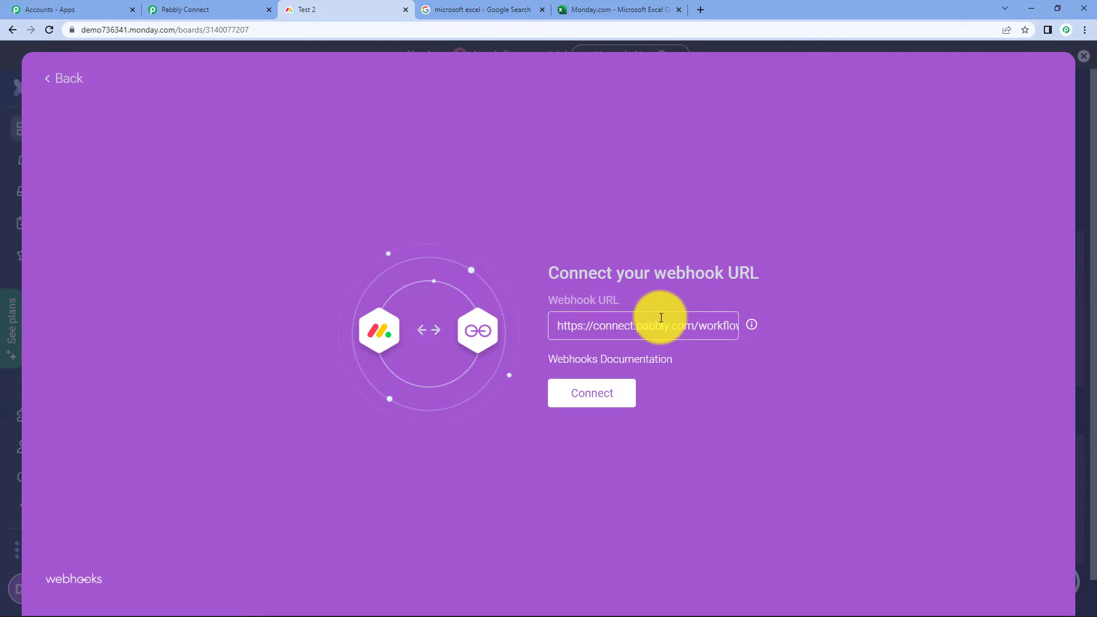
Check the end of the pasted URL, connect the webhook, and add the item-created recipe to the Test 2 board.
key("End")
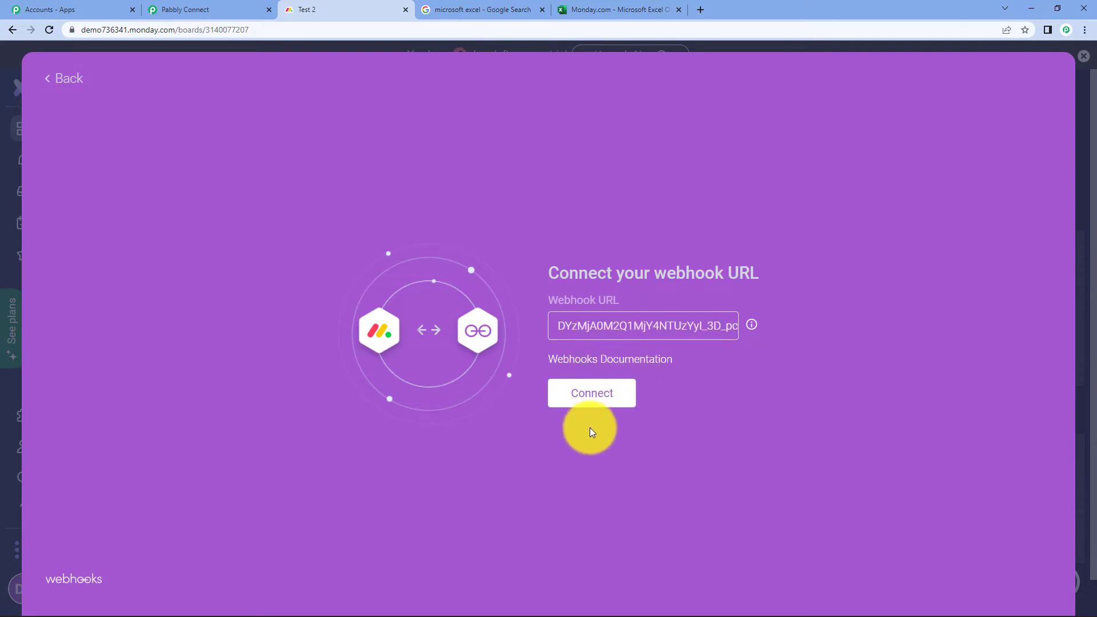
left_click(590, 400)
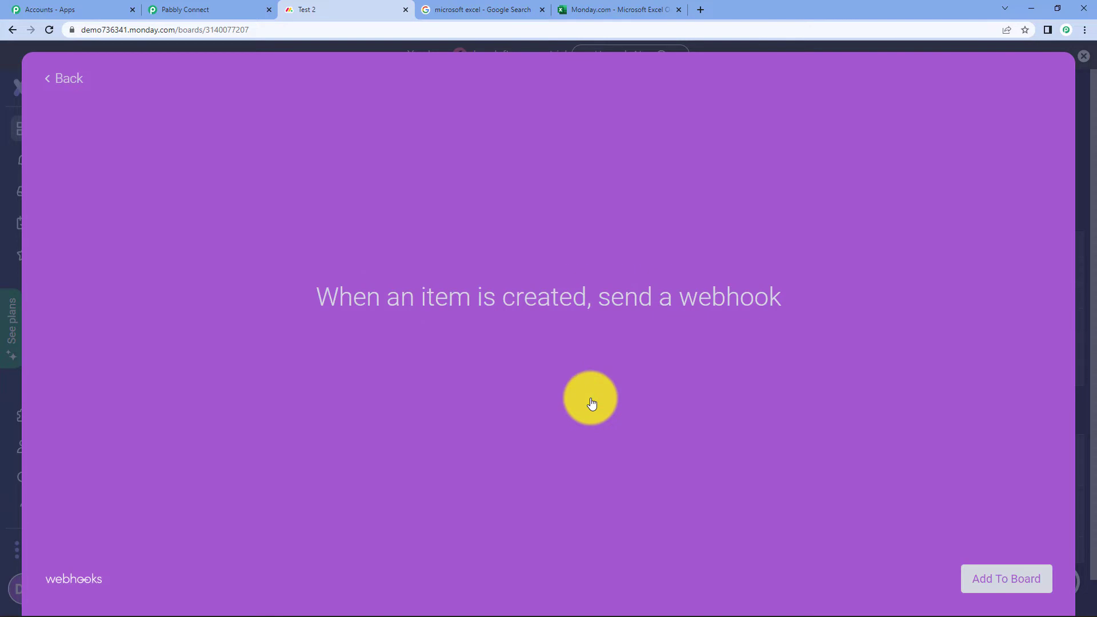
left_click(996, 584)
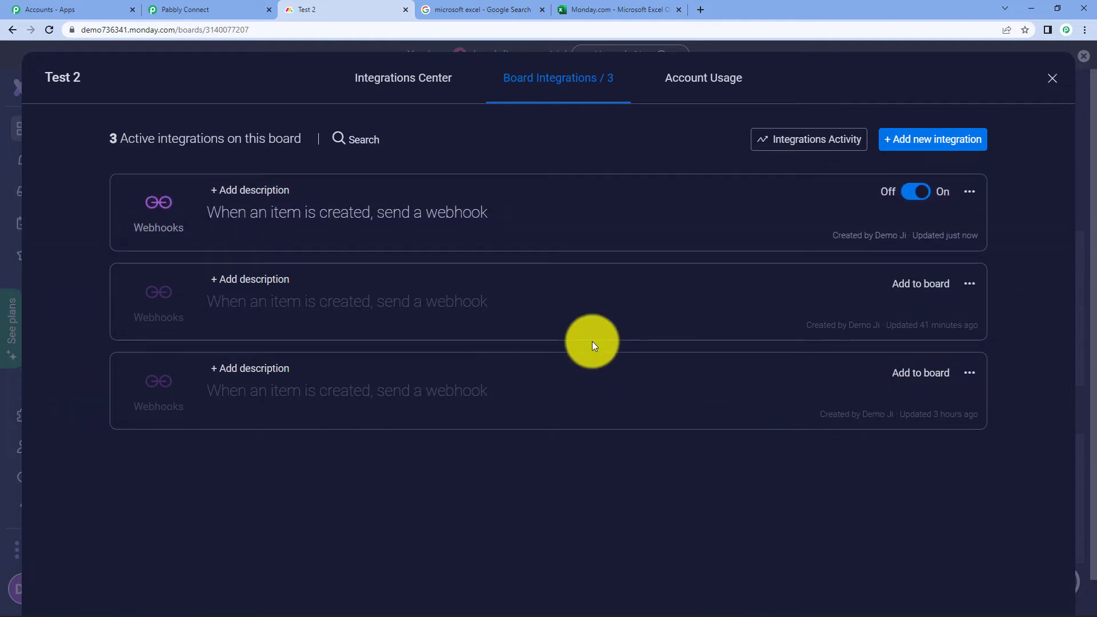
Read Pabbly Connect's note about making a test submission, and add an item named Item 3 to Group 1 of the Test 2 board.
left_click(208, 9)
scroll(741, 399, "down", 3)
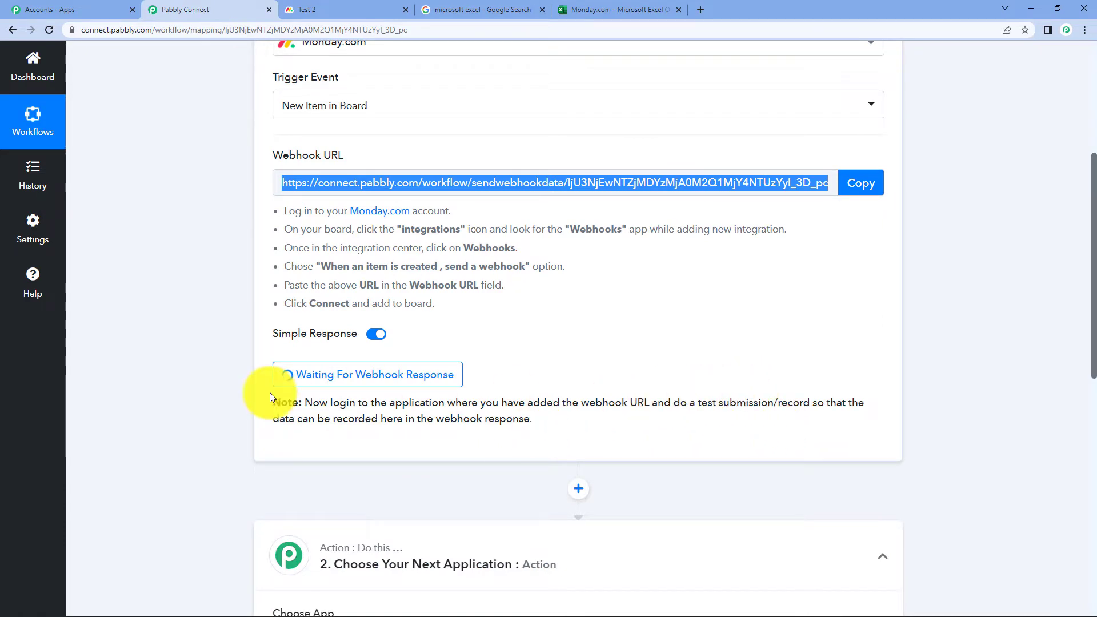
left_click_drag(672, 402, 815, 420)
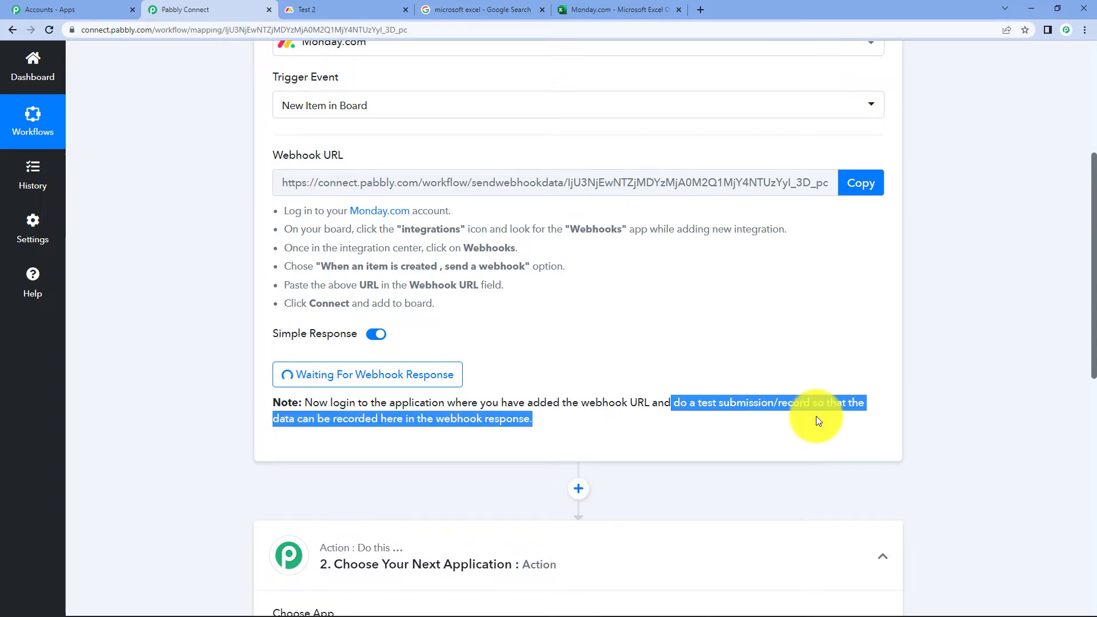
left_click(320, 9)
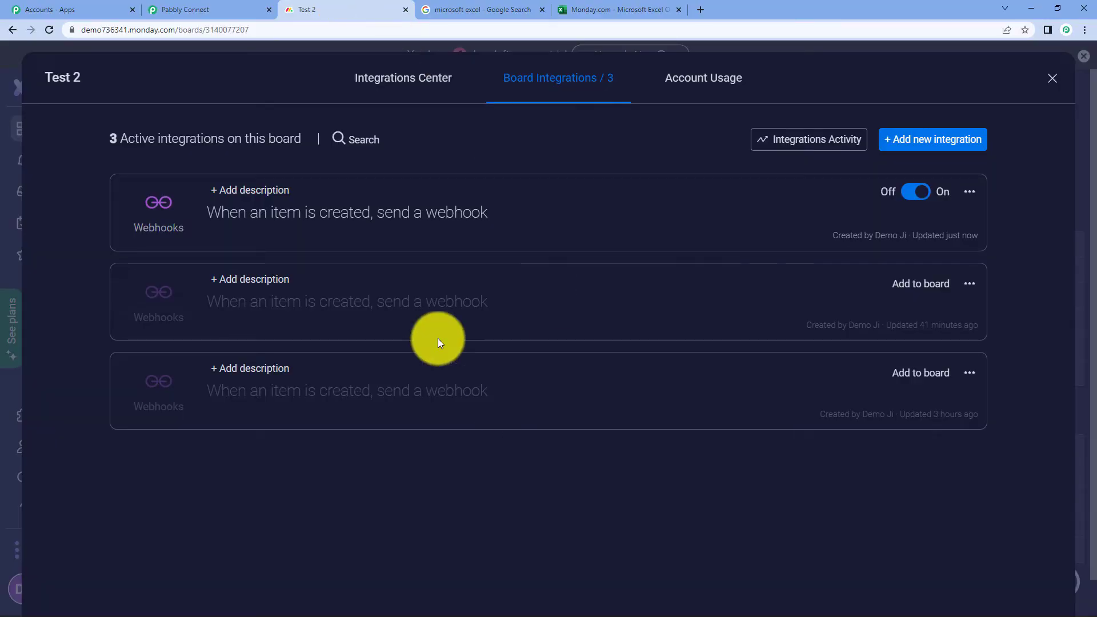
left_click(1053, 78)
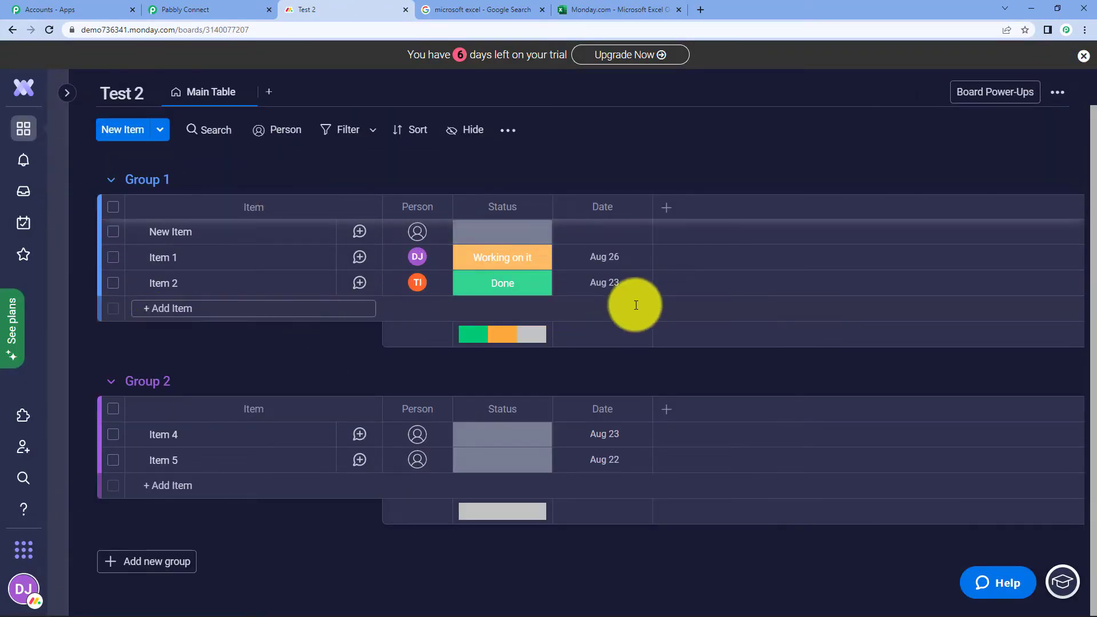
left_click(177, 314)
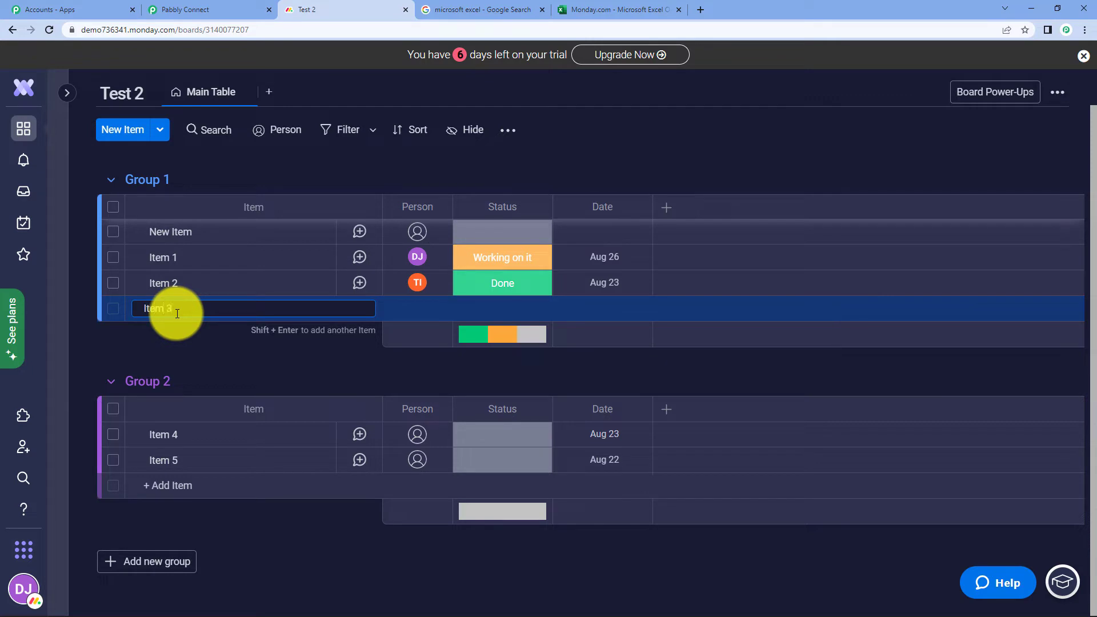
left_click(420, 311)
Assign the first suggested person to Item 3, and set its status to Stuck and its date to August 28.
left_click(419, 311)
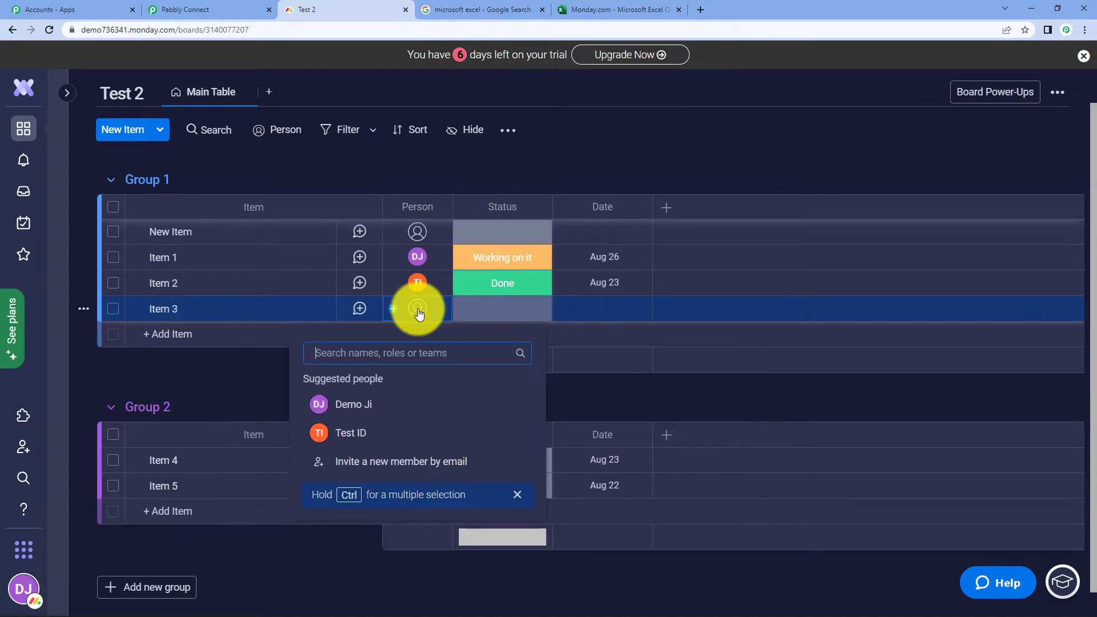
left_click(371, 417)
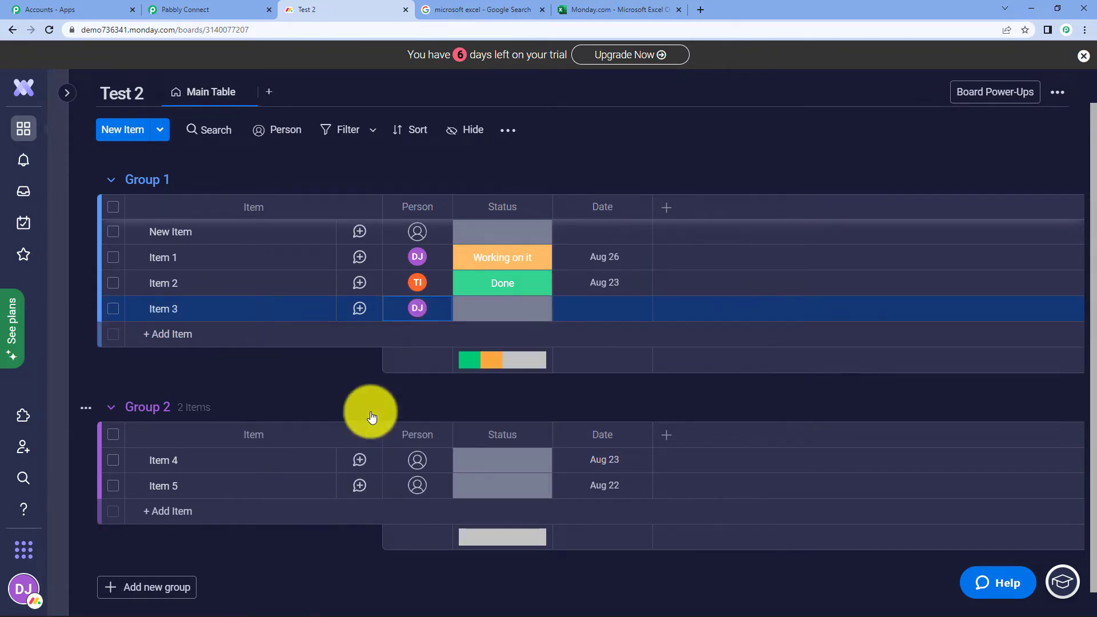
left_click(435, 309)
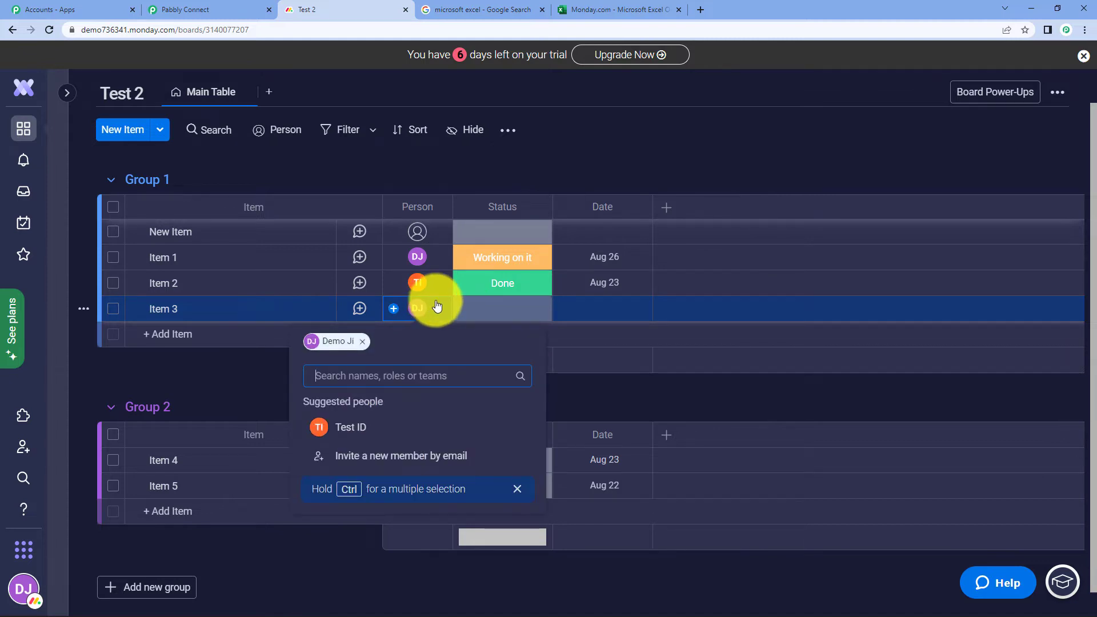
left_click(490, 318)
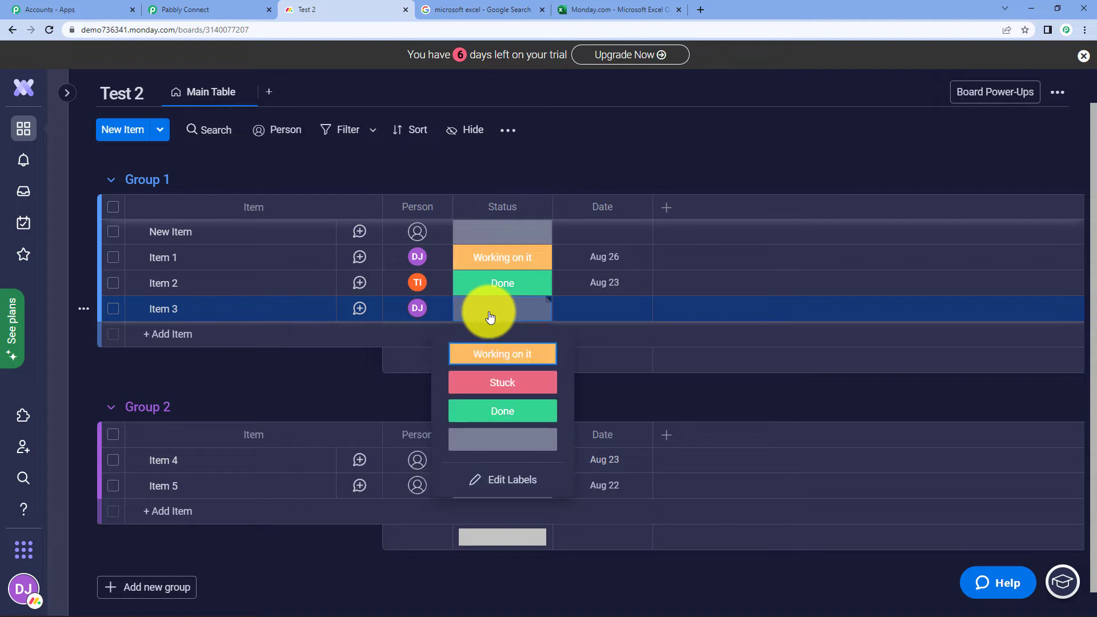
left_click(521, 383)
left_click(610, 311)
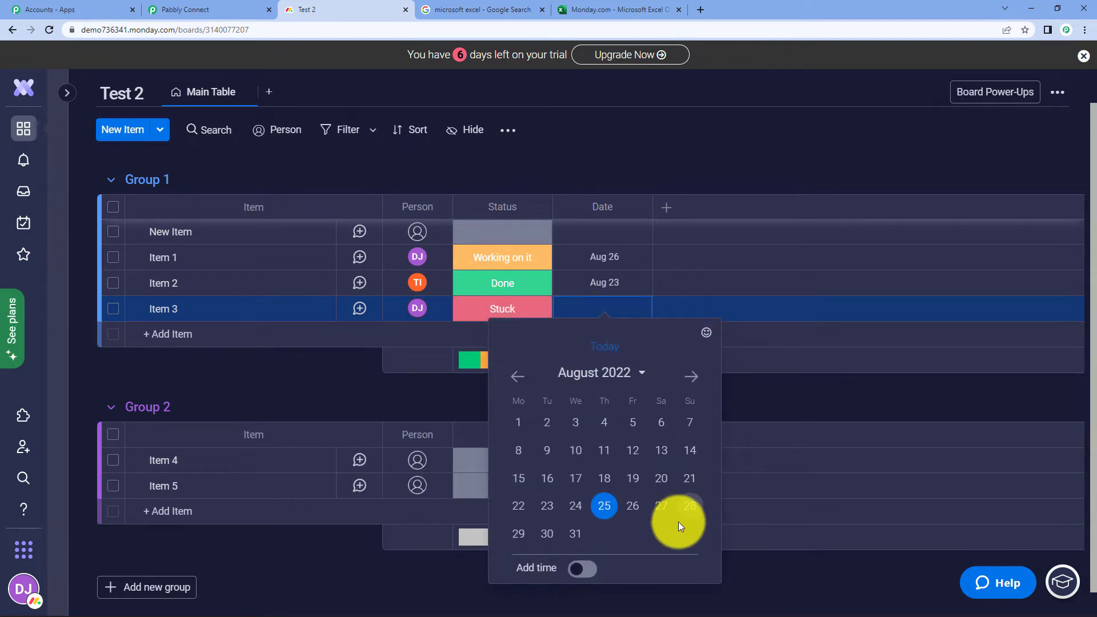
left_click(688, 505)
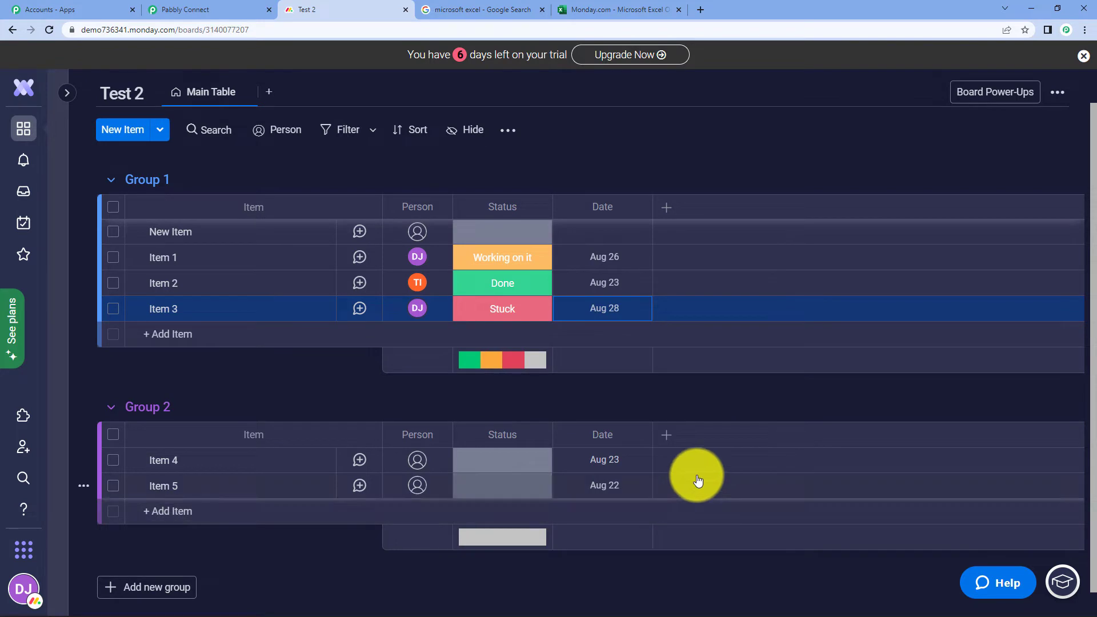
left_click(674, 396)
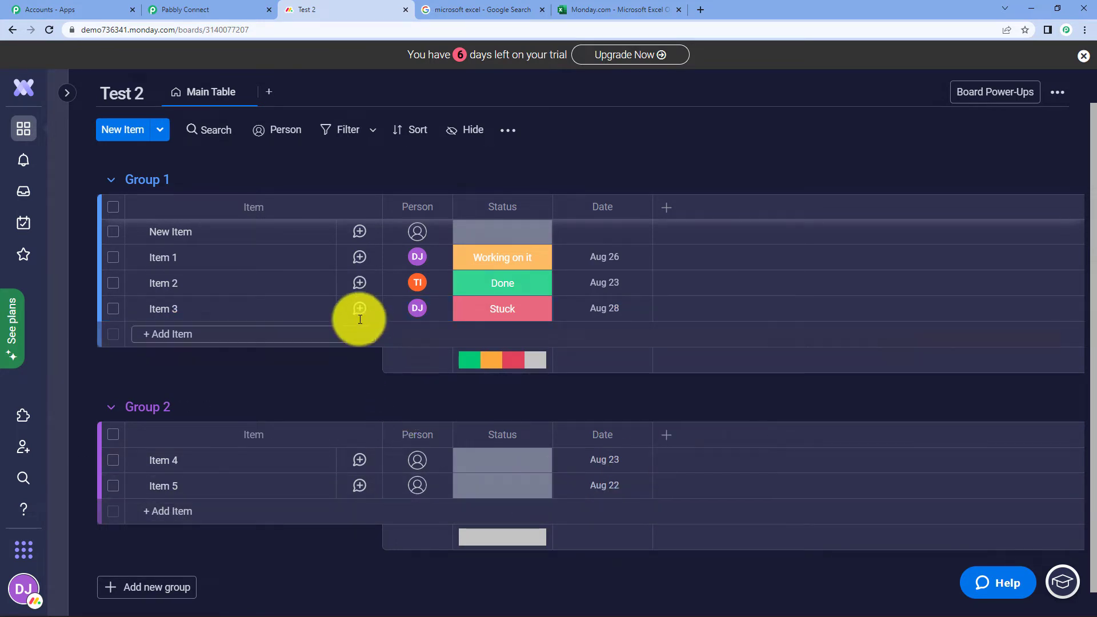
Examine the webhook response received in Pabbly Connect and compare its fields with Item 3's columns on the monday.com board.
left_click(207, 7)
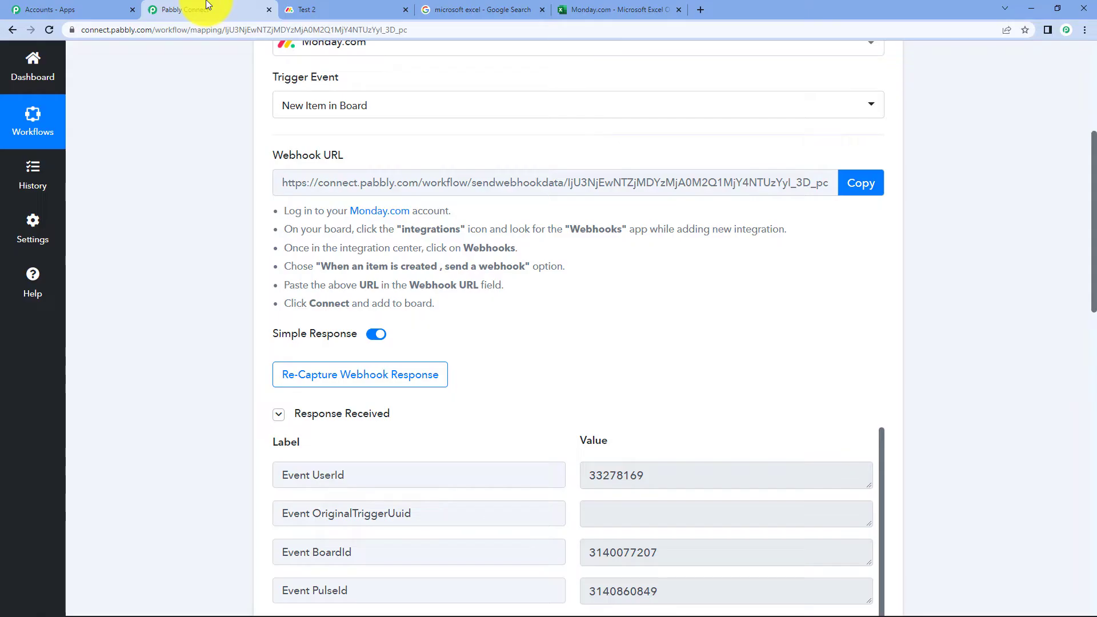
scroll(606, 284, "down", 5)
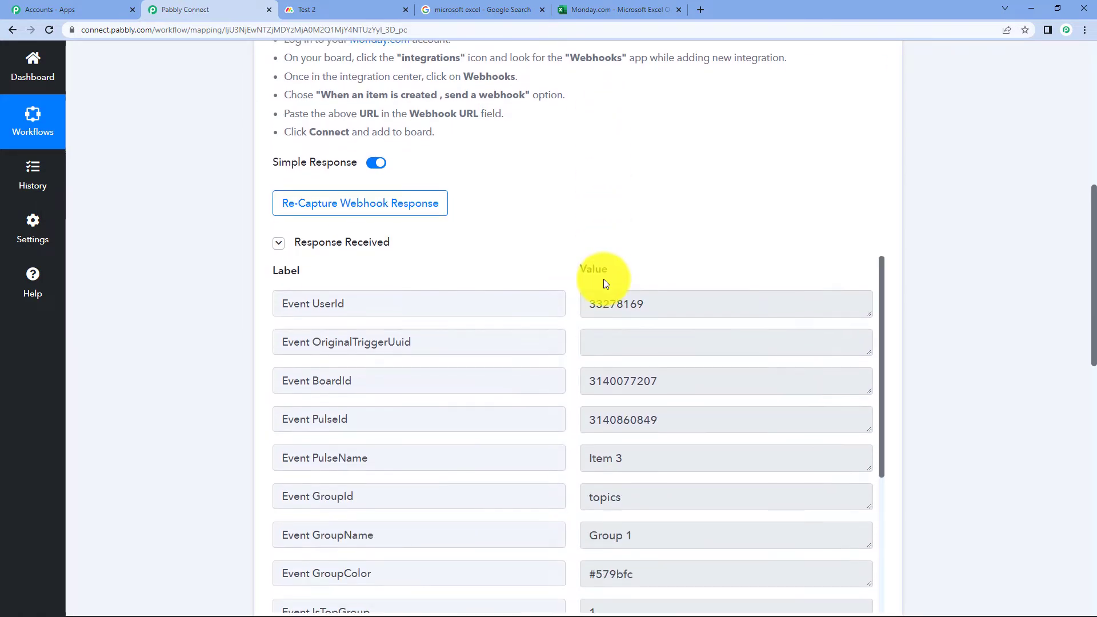
scroll(605, 280, "up", 2)
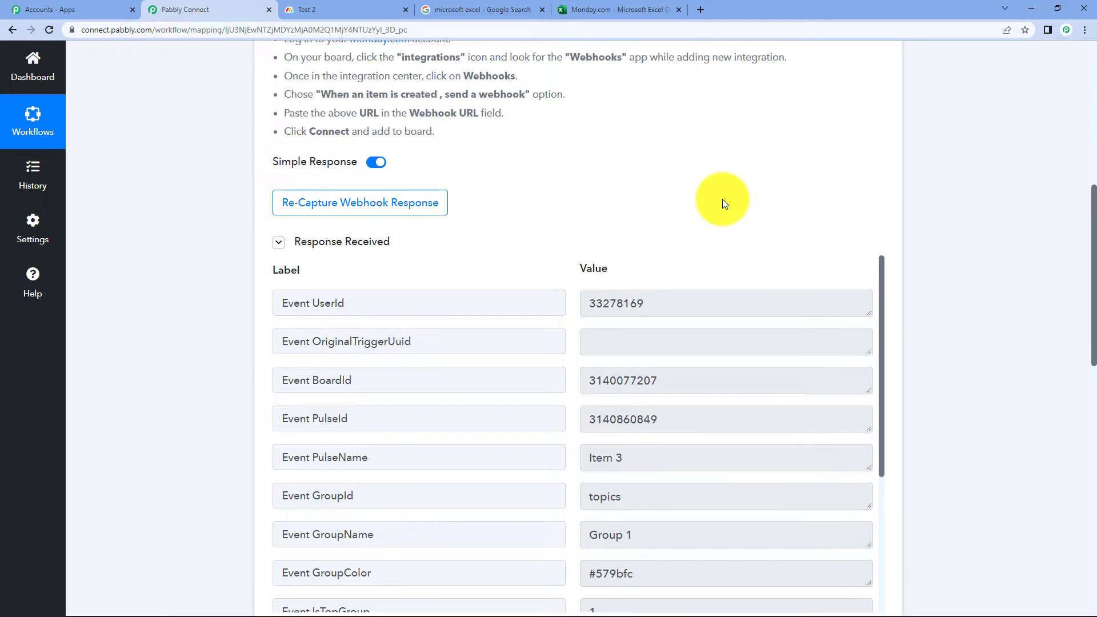
scroll(717, 199, "down", 3)
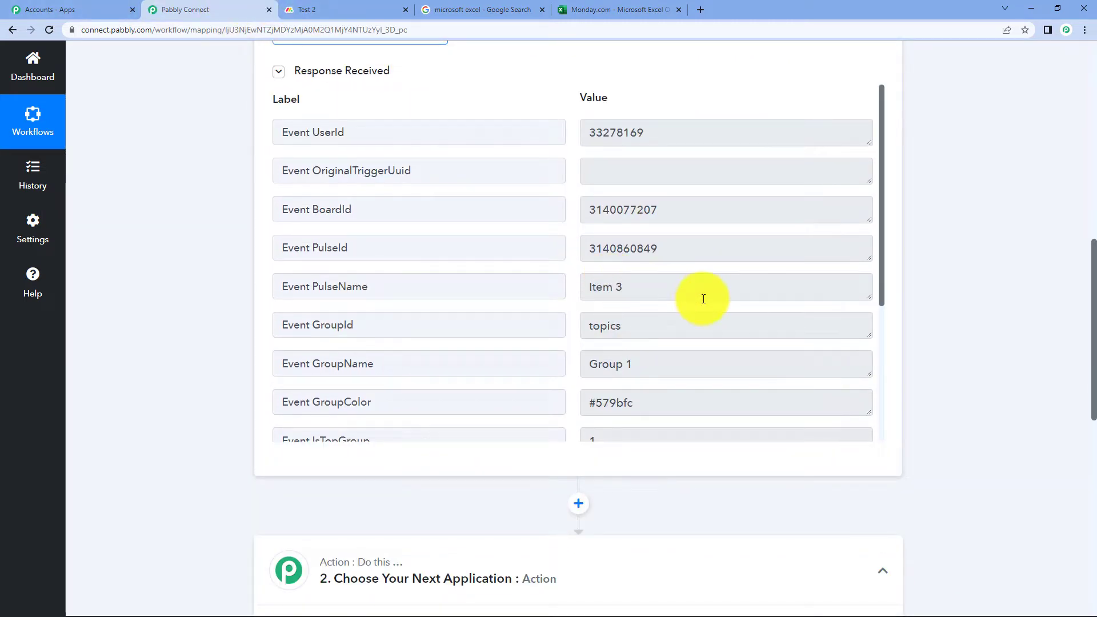
scroll(708, 296, "down", 5)
scroll(672, 252, "up", 5)
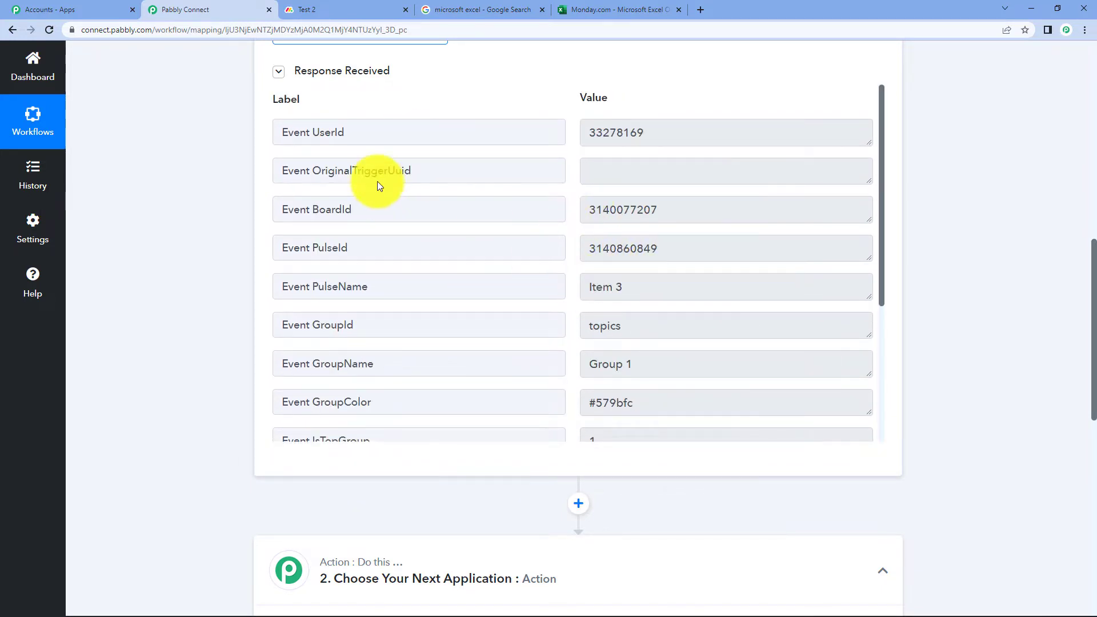
left_click(320, 8)
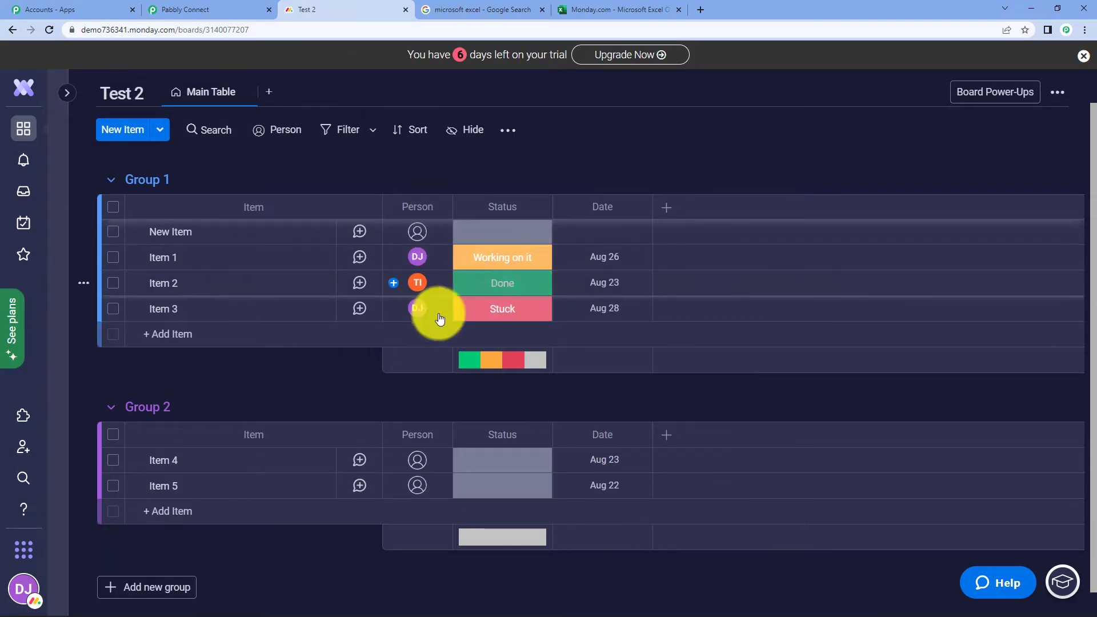
left_click(188, 10)
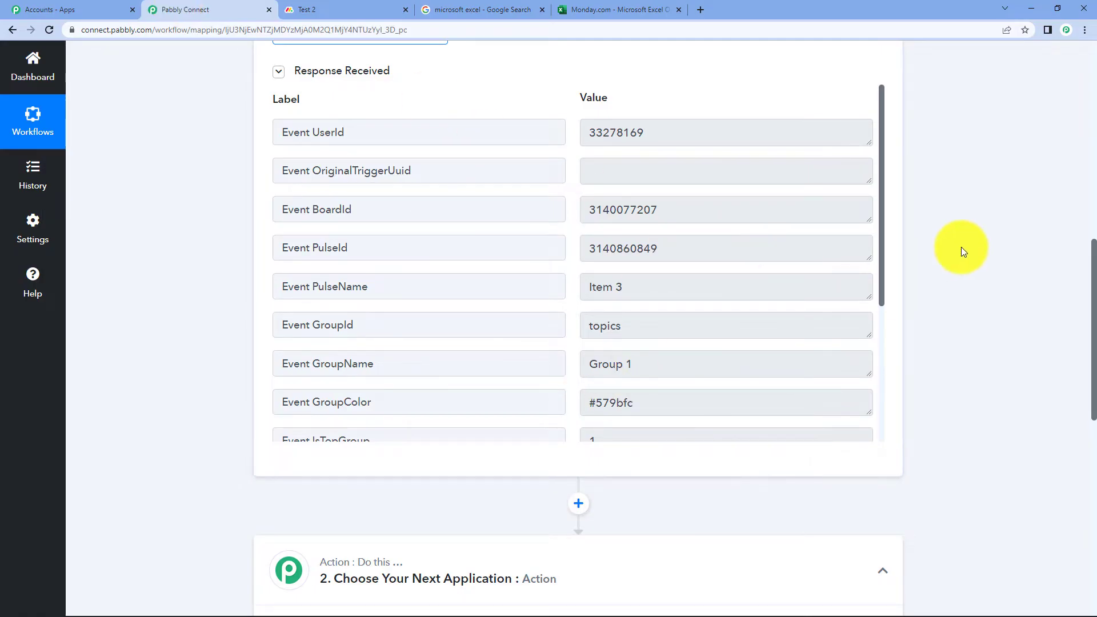
Find Monday.com among the available apps and choose it as the application for the workflow's action step.
scroll(962, 251, "down", 8)
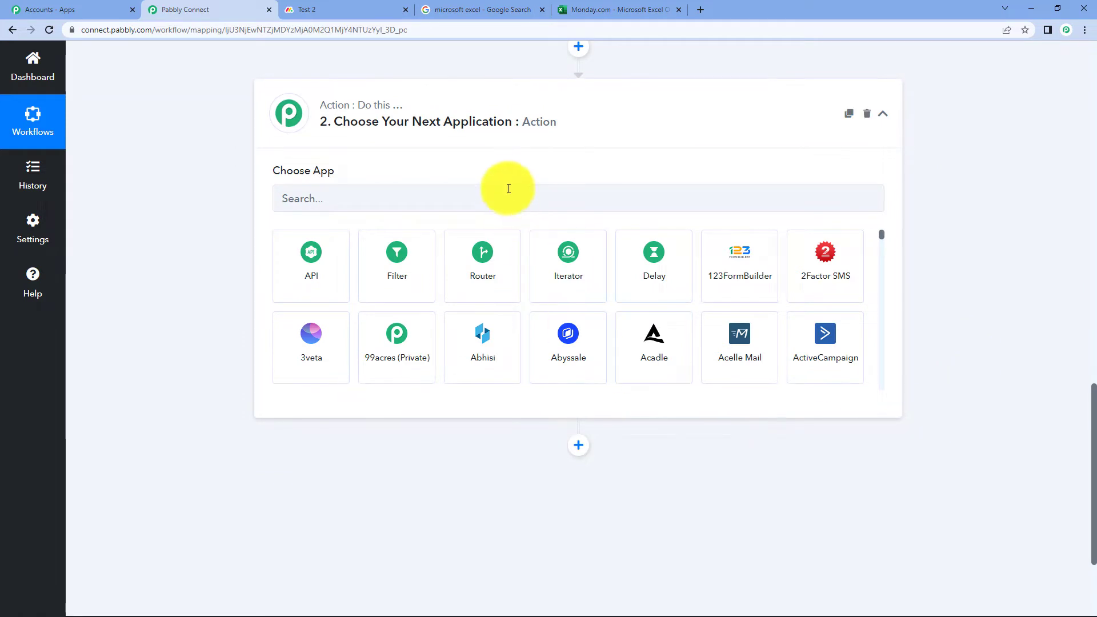
left_click(499, 196)
type("moin")
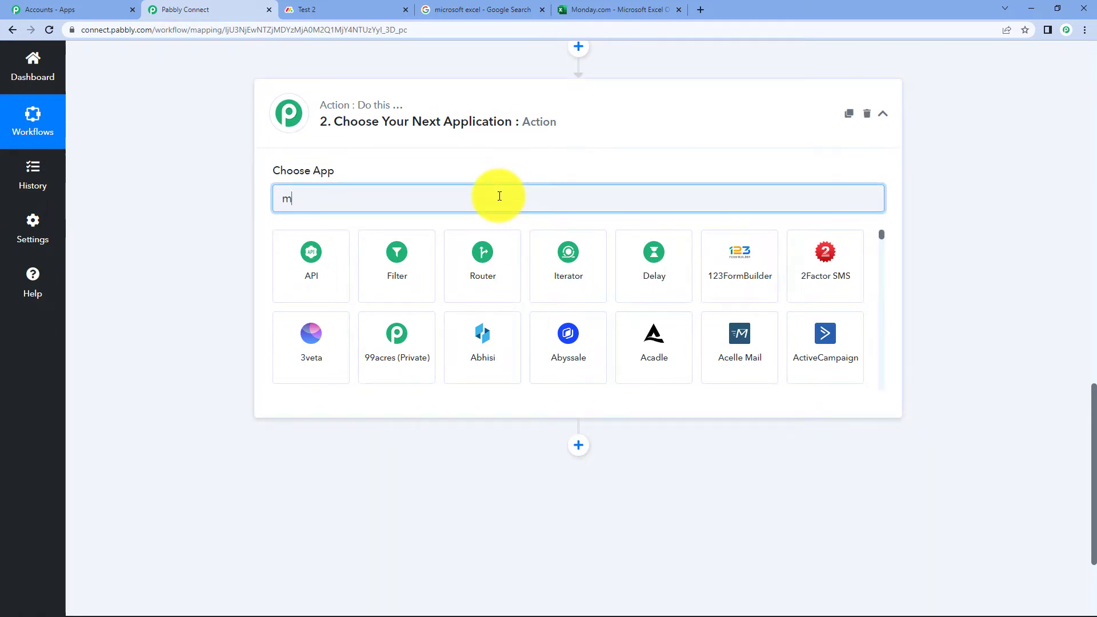
key("BackSpace")
key("BackSpace")
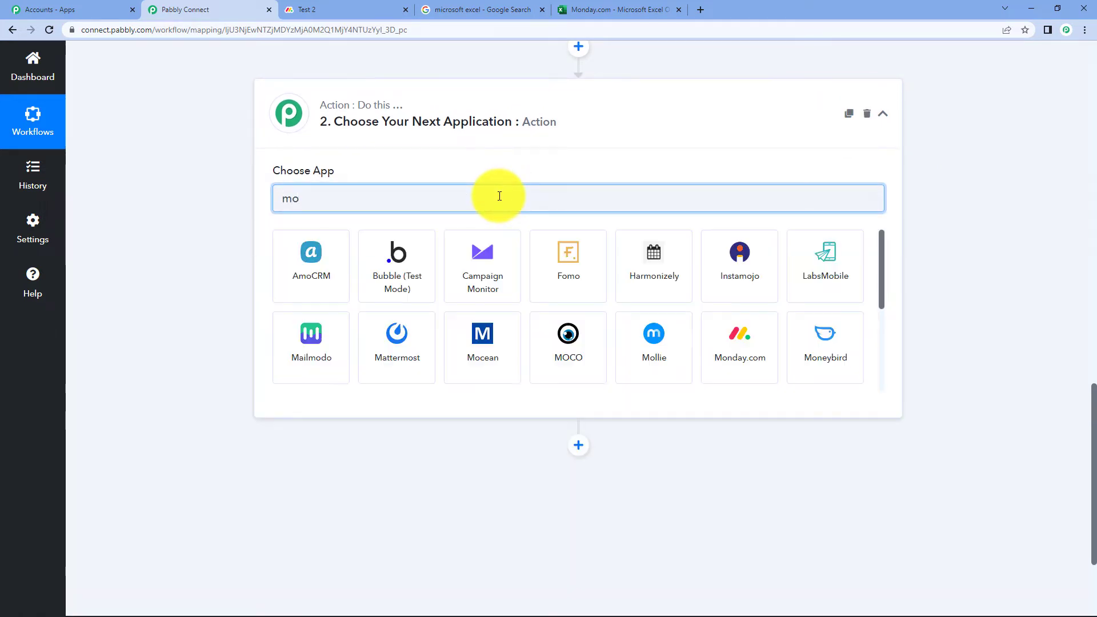
type("nd")
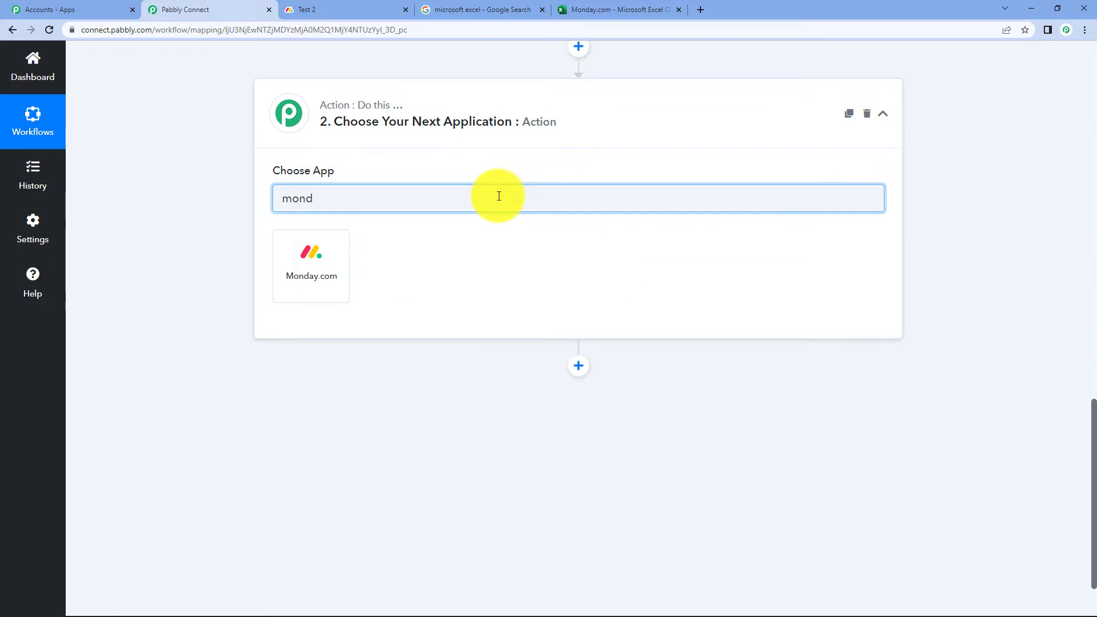
left_click(318, 273)
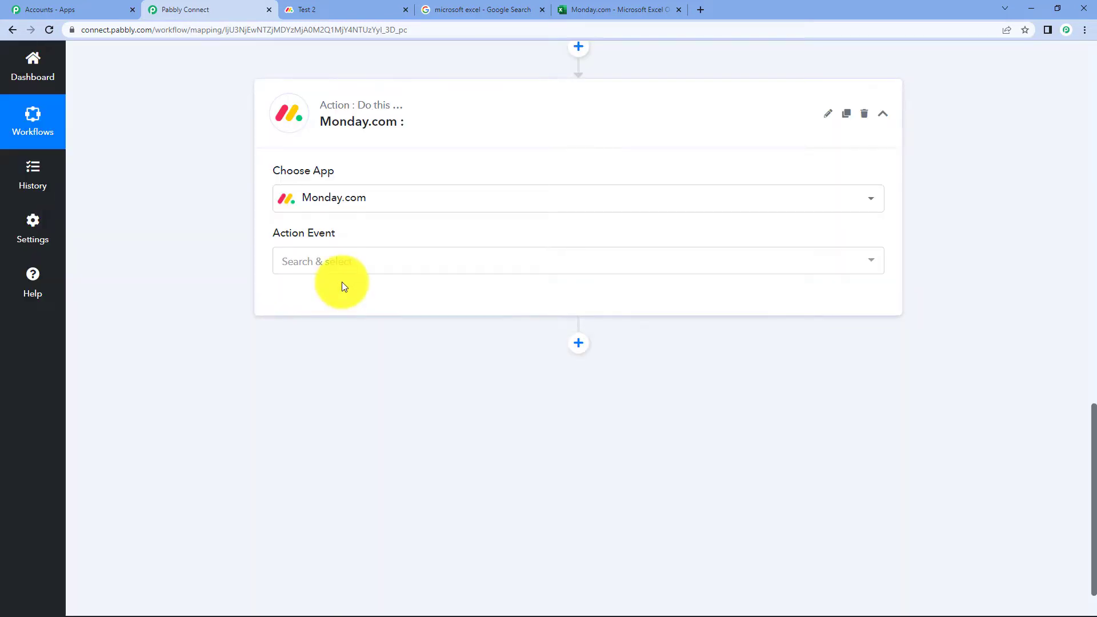
Set the action event to Get an Item, and choose to add a new Monday.com connection.
left_click(339, 260)
scroll(374, 409, "down", 6)
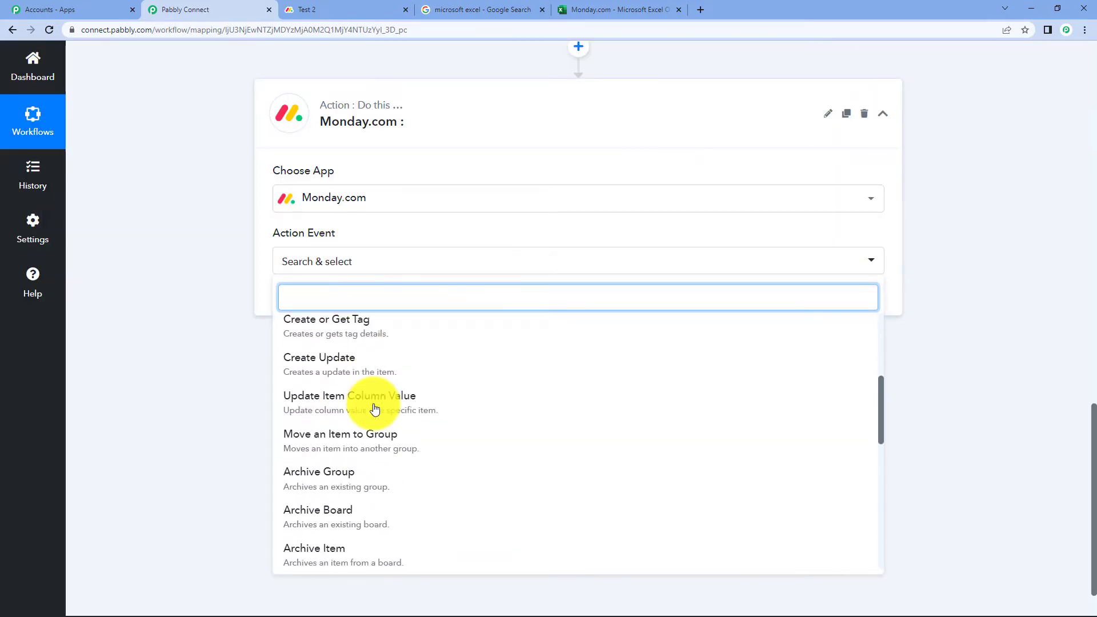
scroll(389, 409, "down", 4)
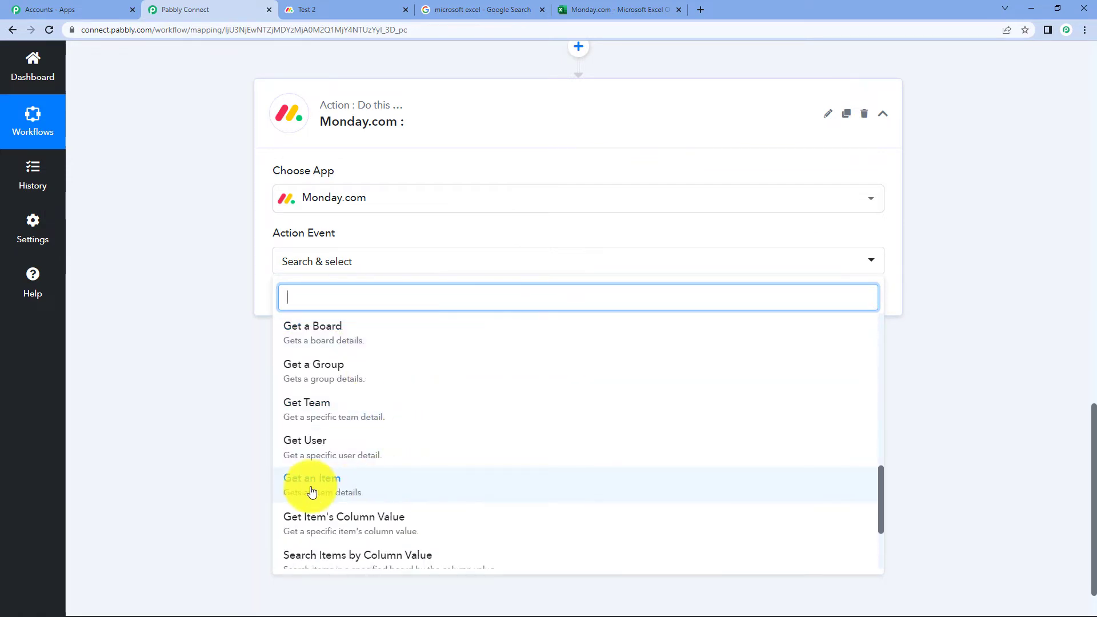
left_click(360, 488)
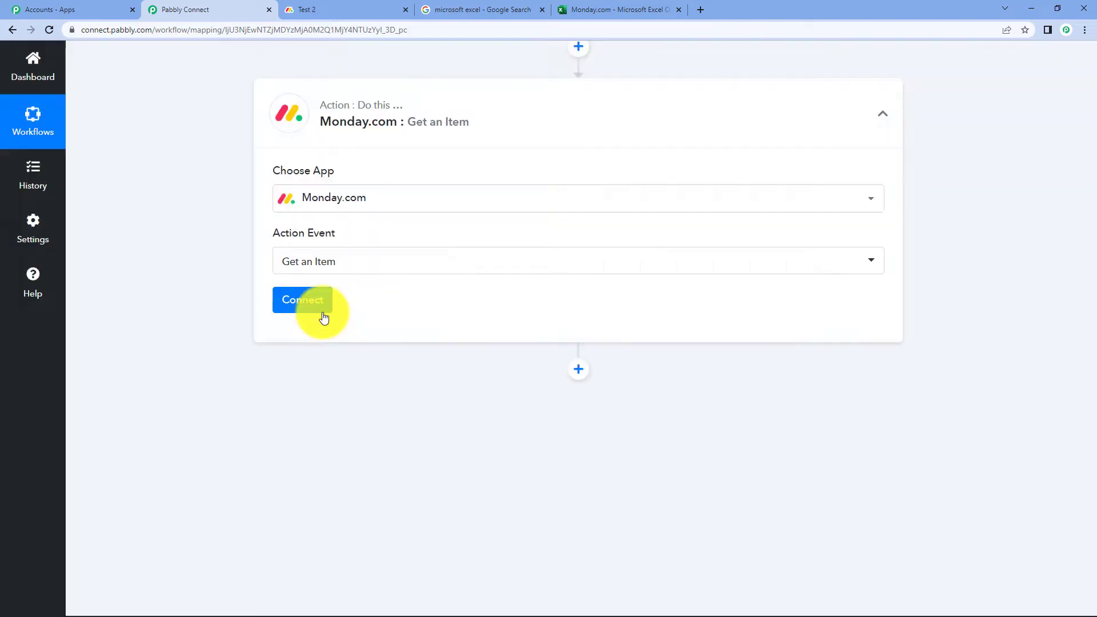
left_click(323, 316)
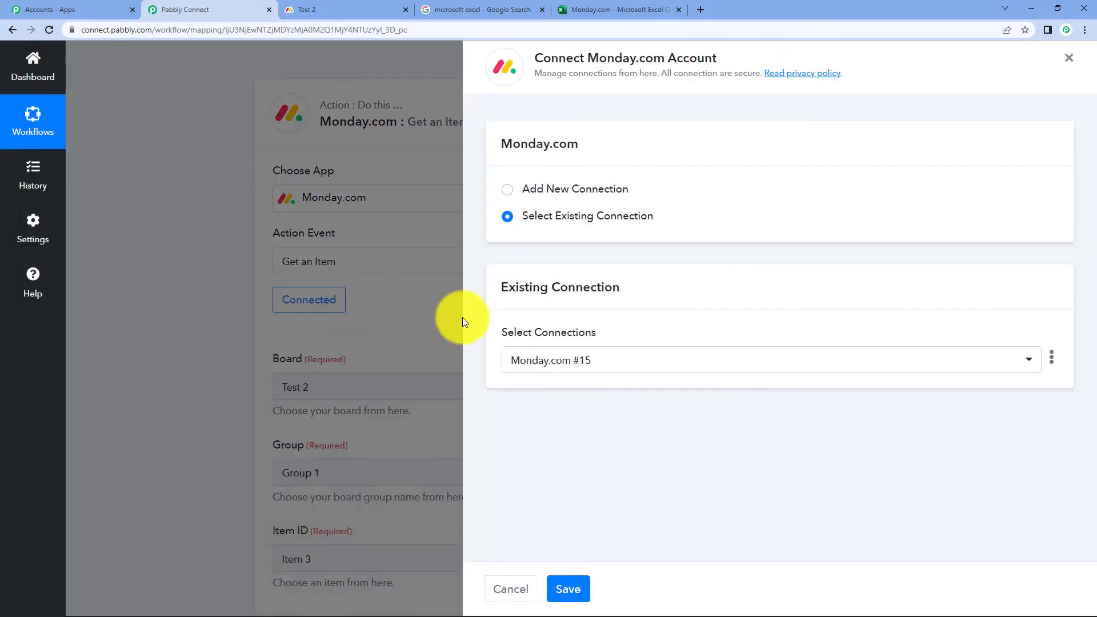
left_click(508, 189)
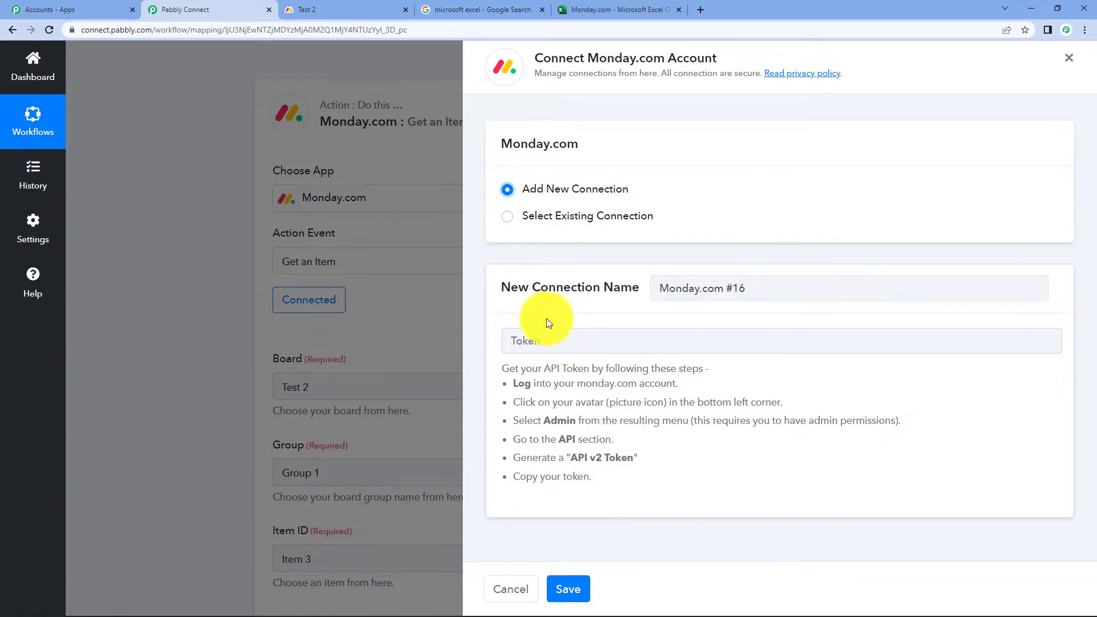
Switch to monday.com, regenerate the personal API v2 token in the account's admin API settings, and copy it.
left_click(378, 7)
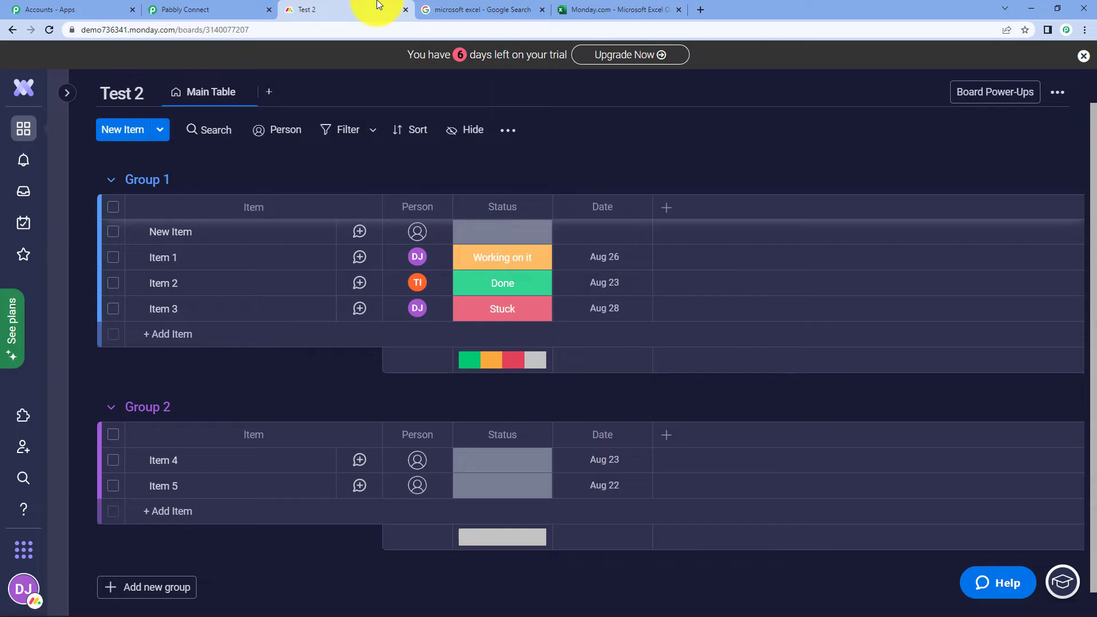
left_click(26, 590)
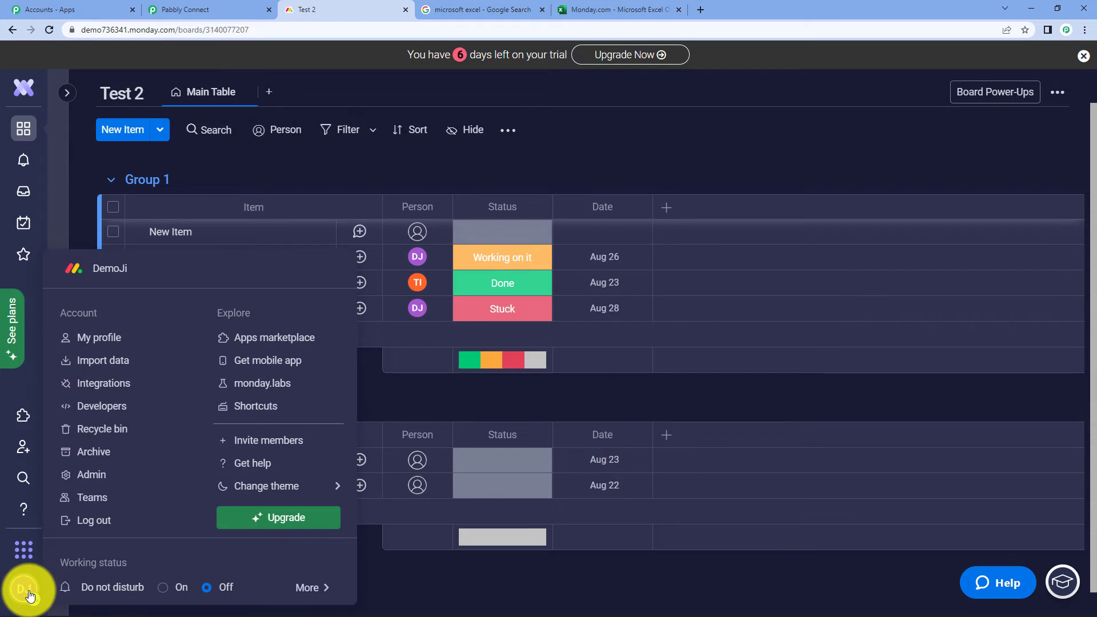
left_click(108, 476)
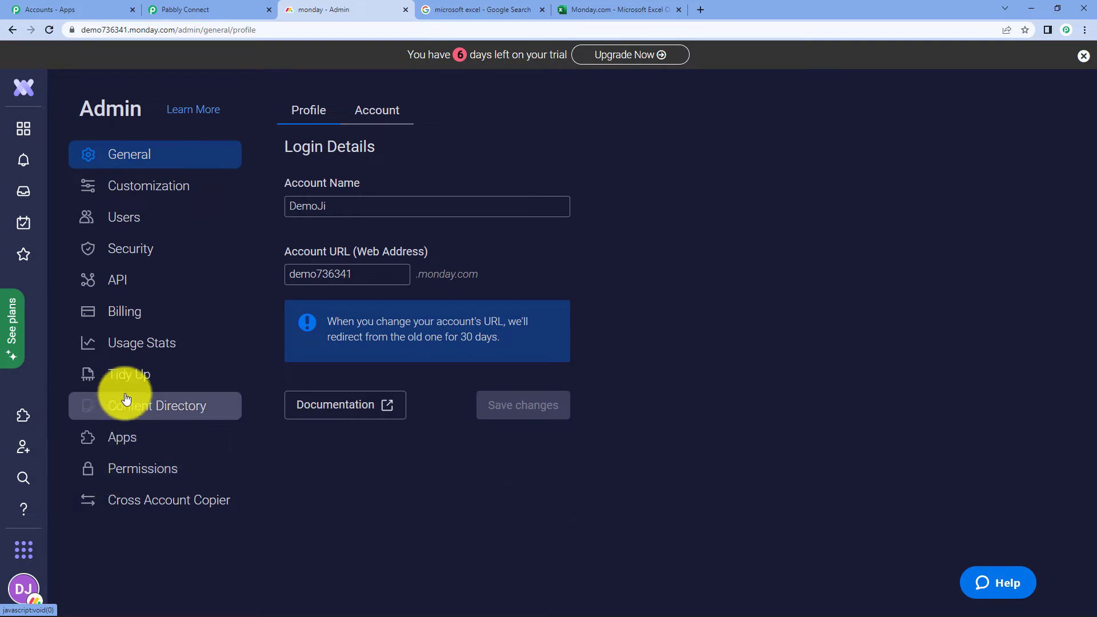
left_click(141, 281)
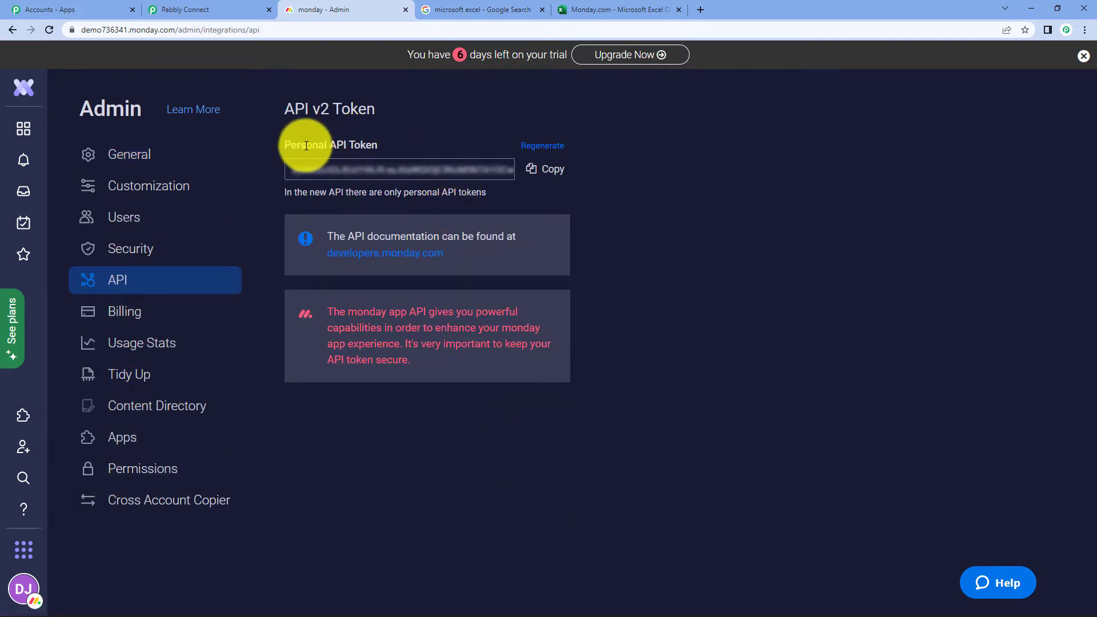
left_click(546, 148)
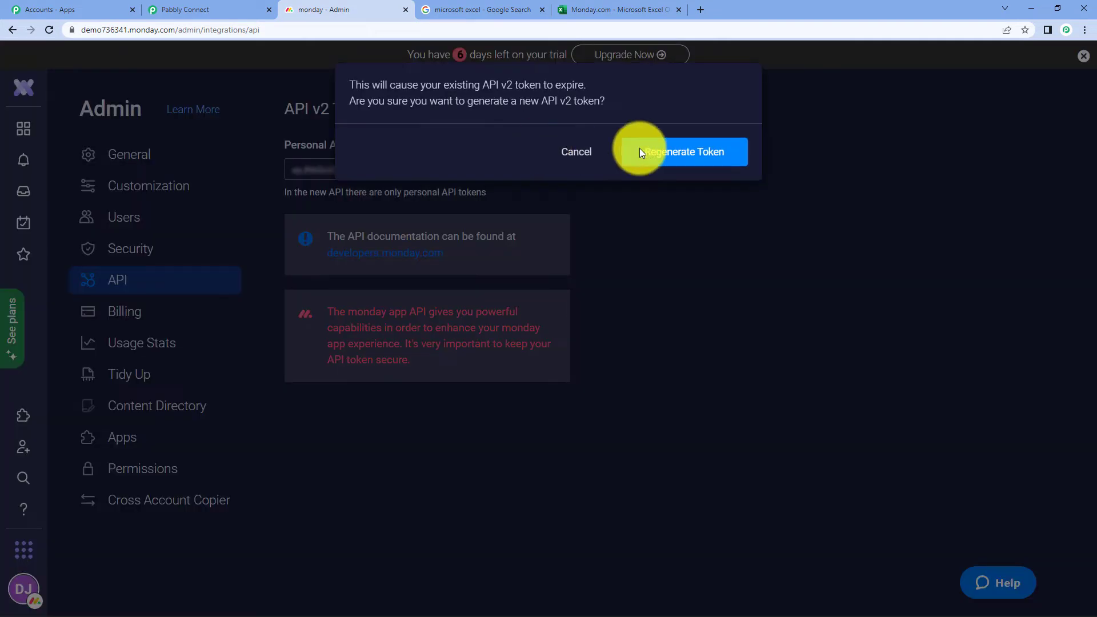
left_click(705, 152)
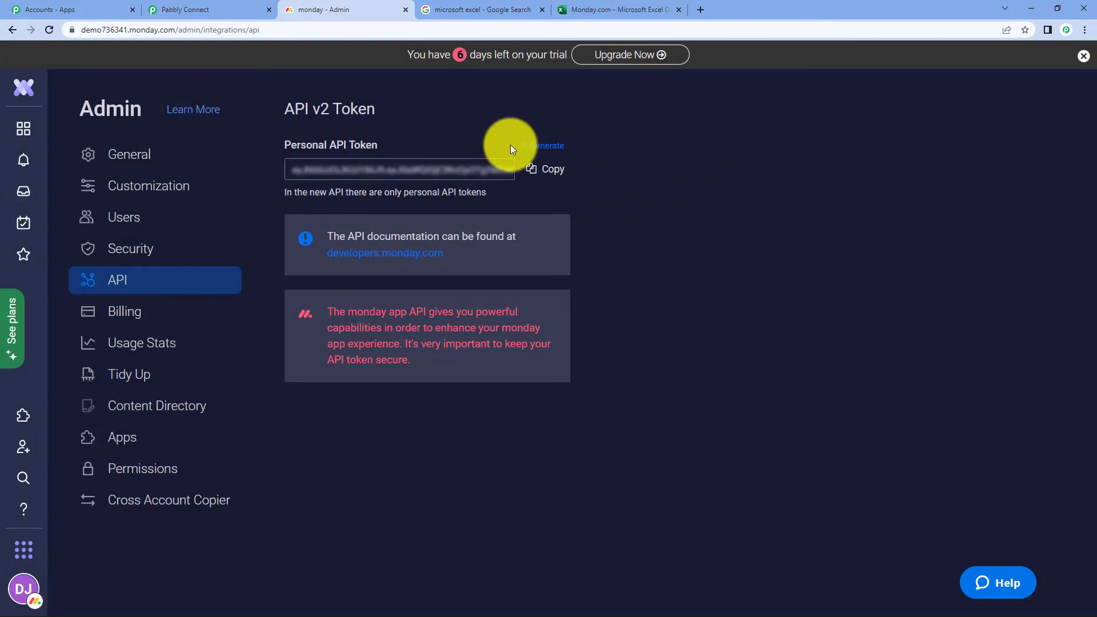
left_click(543, 179)
Return to Pabbly Connect, paste the API token into the new connection's Token field, and save the connection.
left_click(207, 5)
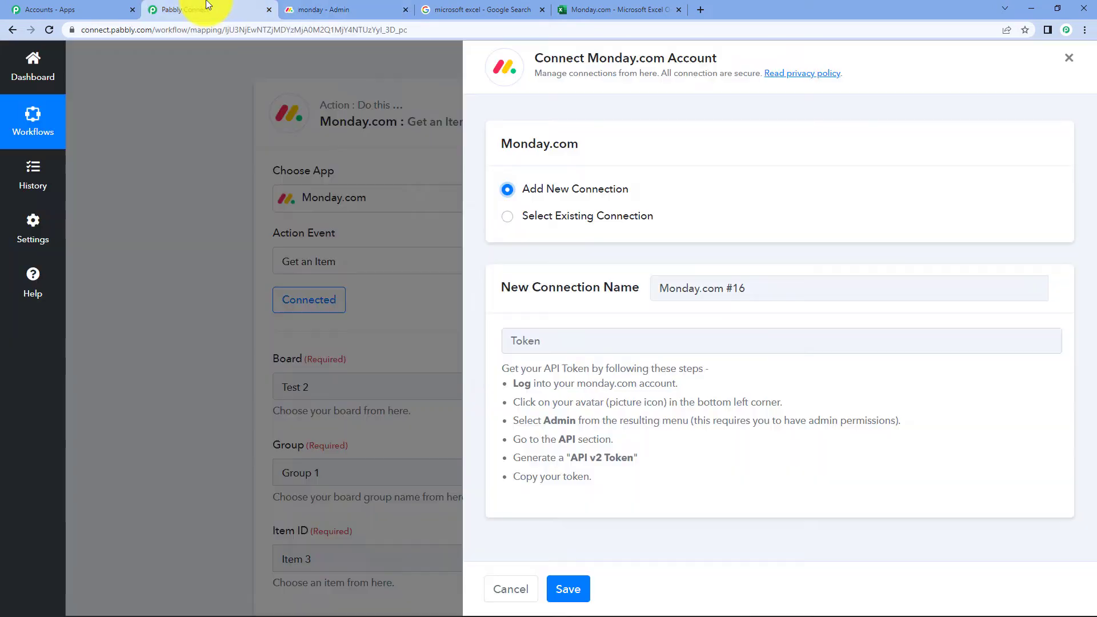
left_click(605, 338)
right_click(605, 339)
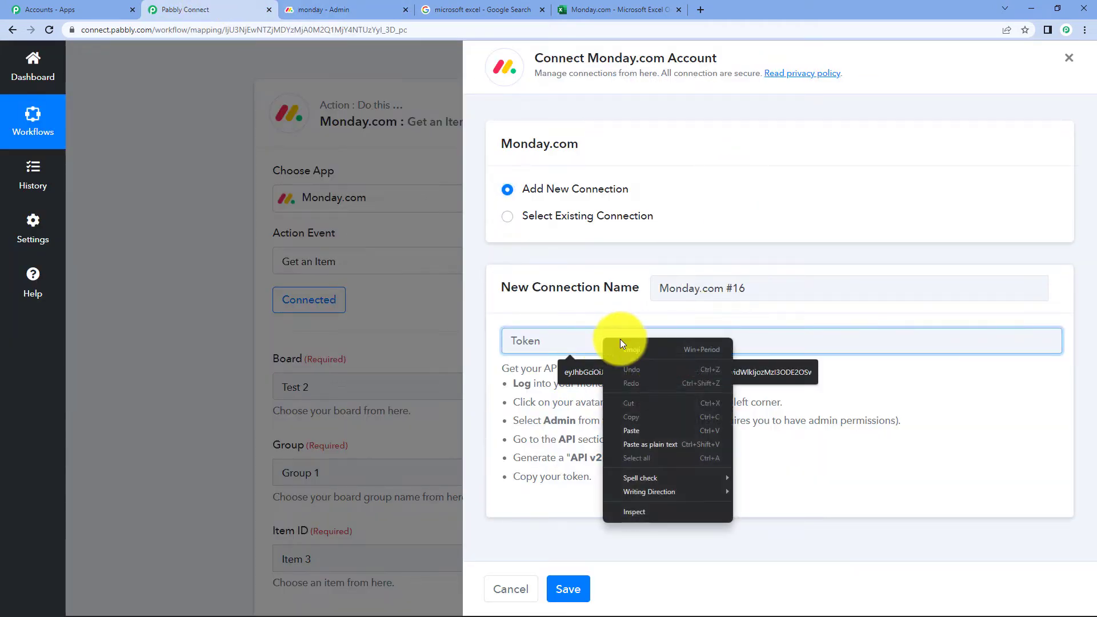
left_click(648, 432)
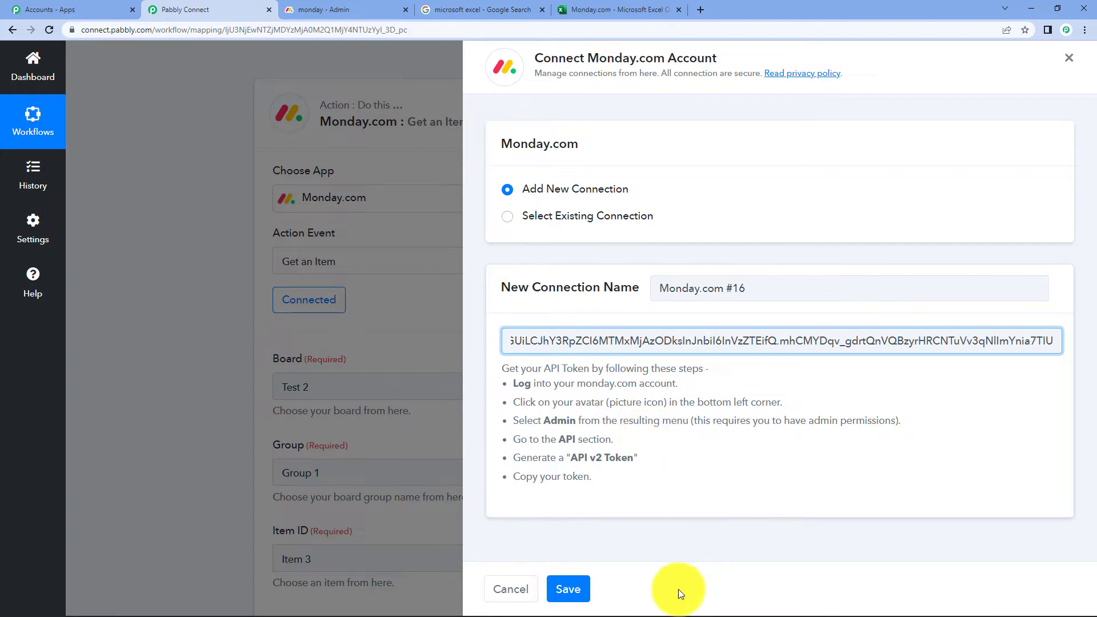
left_click(559, 590)
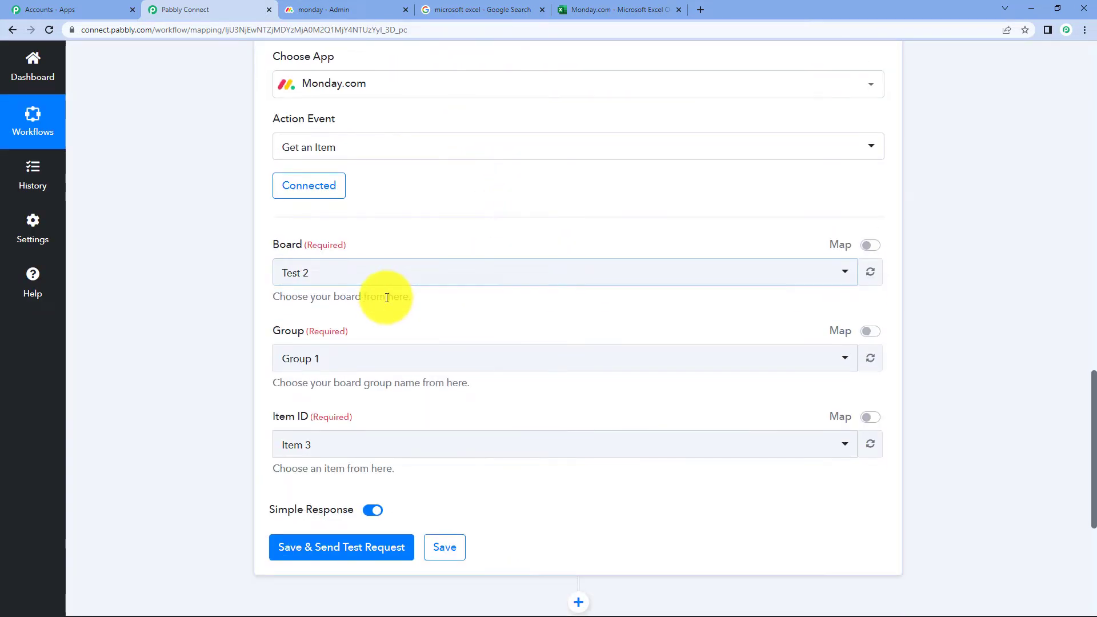
Select Test 2 as the board for the Get an Item action.
left_click(380, 274)
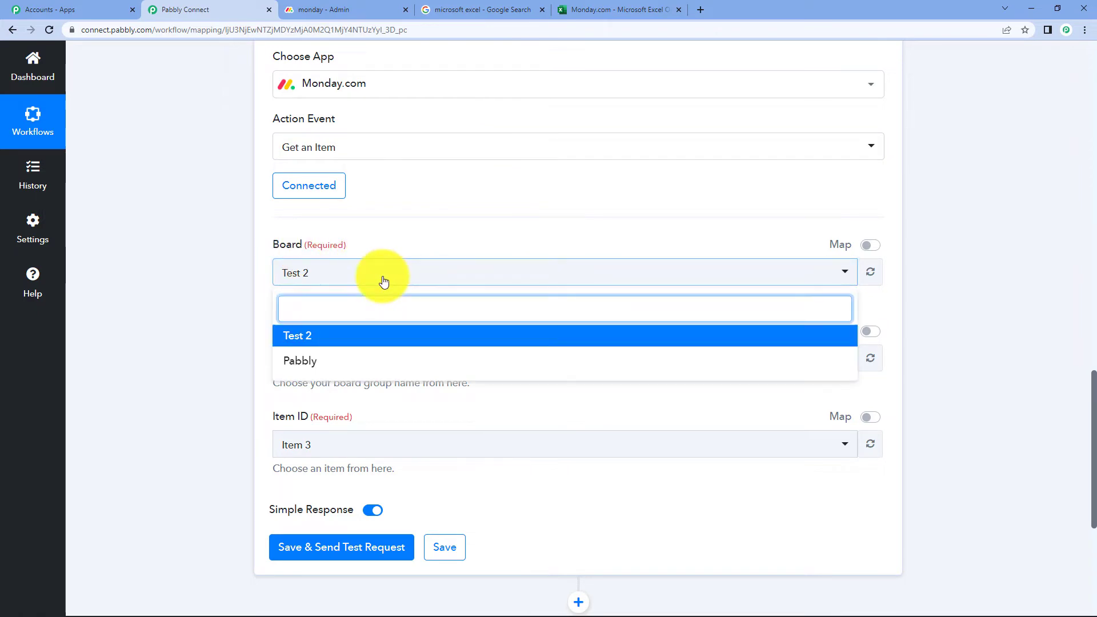
left_click(398, 343)
scroll(1020, 290, "down", 2)
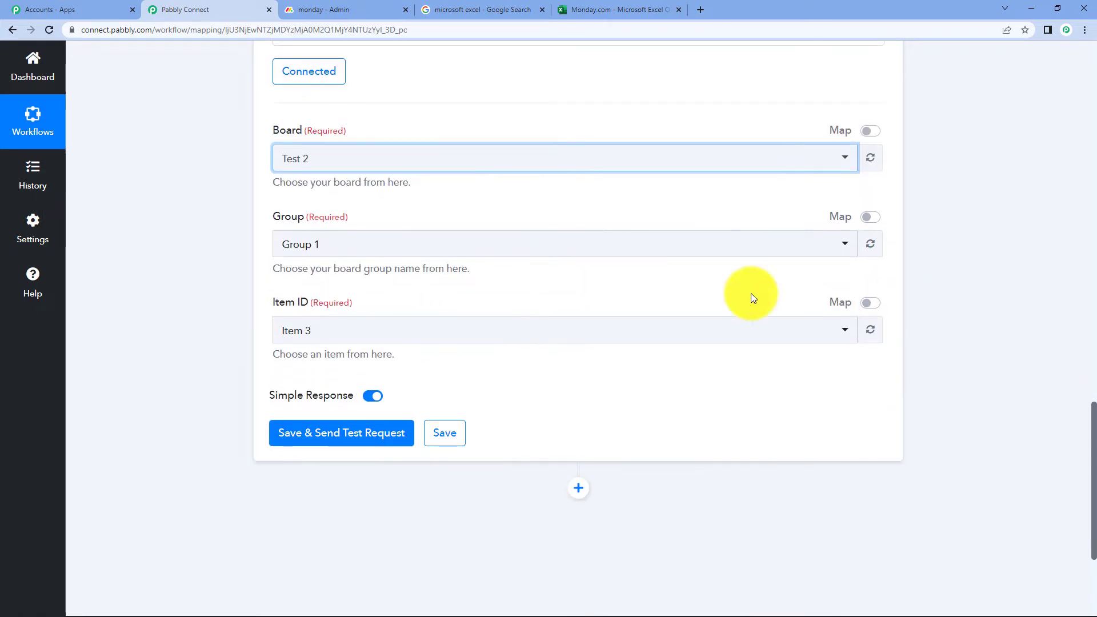
Check the groups of the Test 2 board in monday.com, and choose Group 1 as the action's group in Pabbly Connect.
left_click(331, 9)
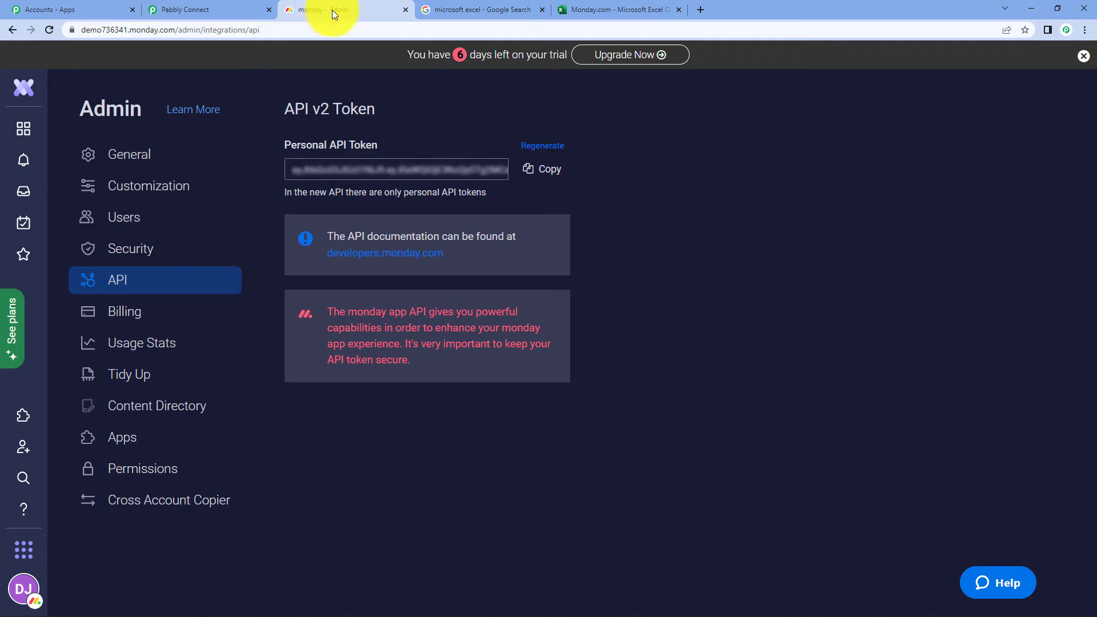
left_click(1083, 56)
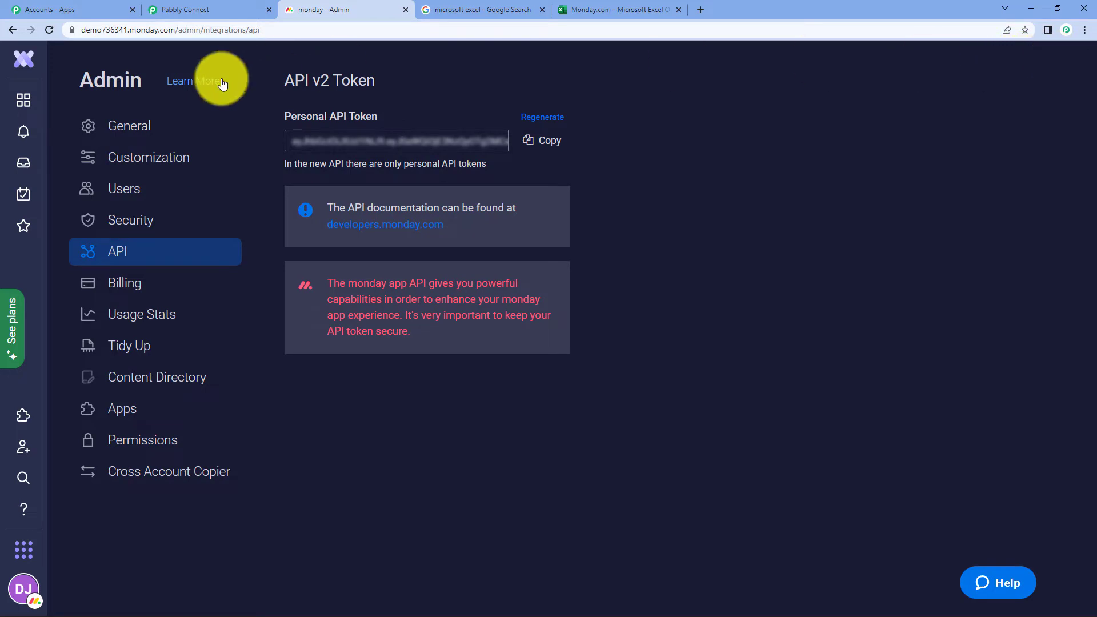
left_click(23, 74)
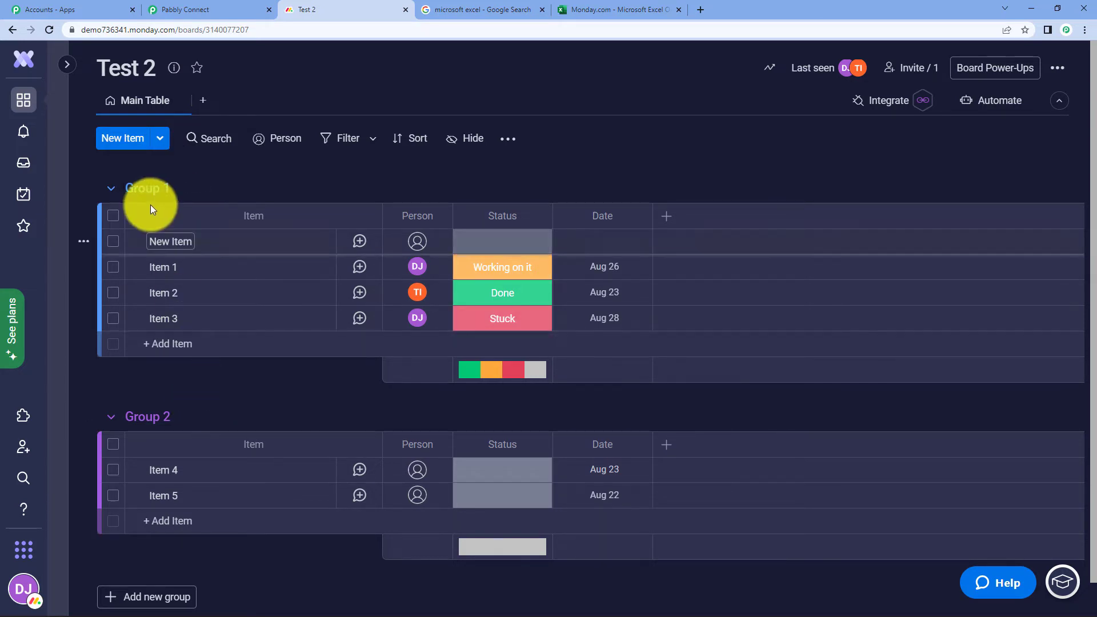
left_click(240, 10)
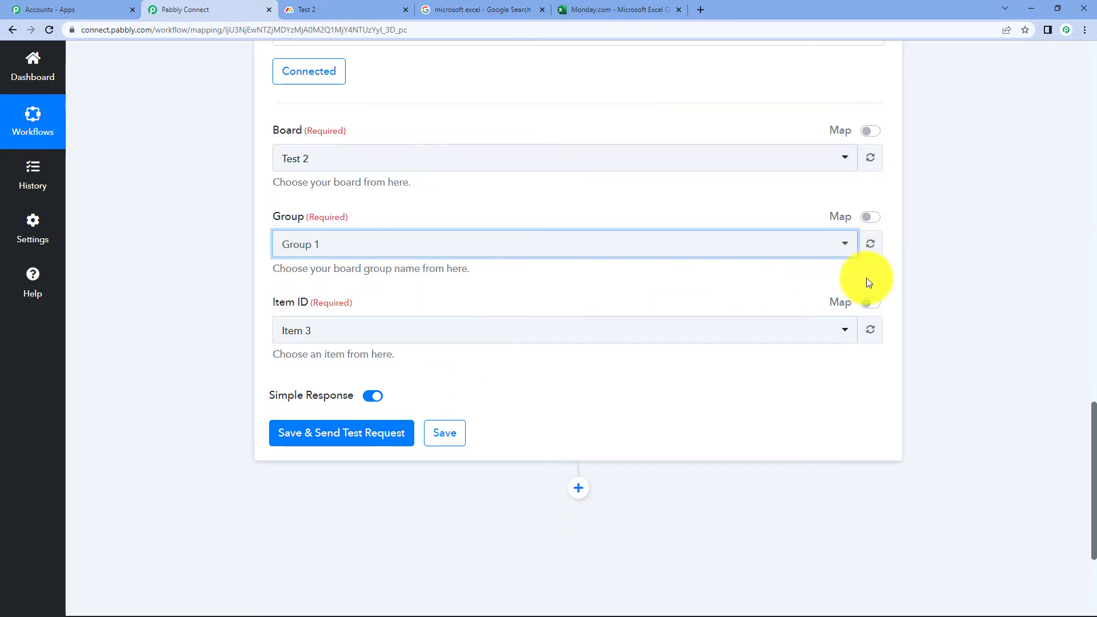
Enable mapping for the Item ID and clear its prefilled value.
left_click(872, 307)
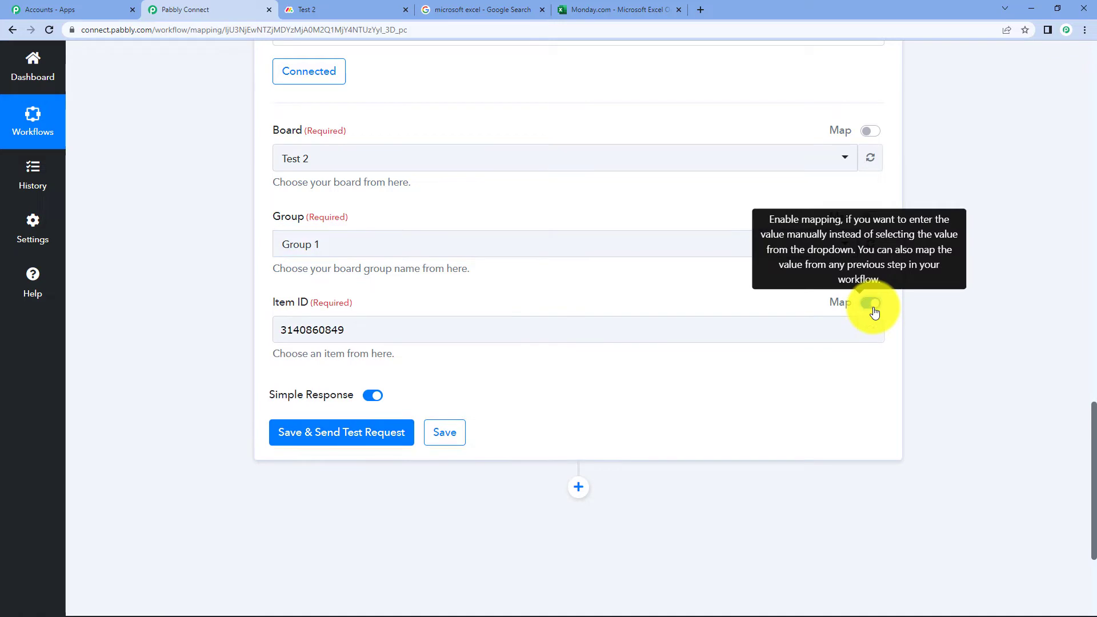
left_click(525, 322)
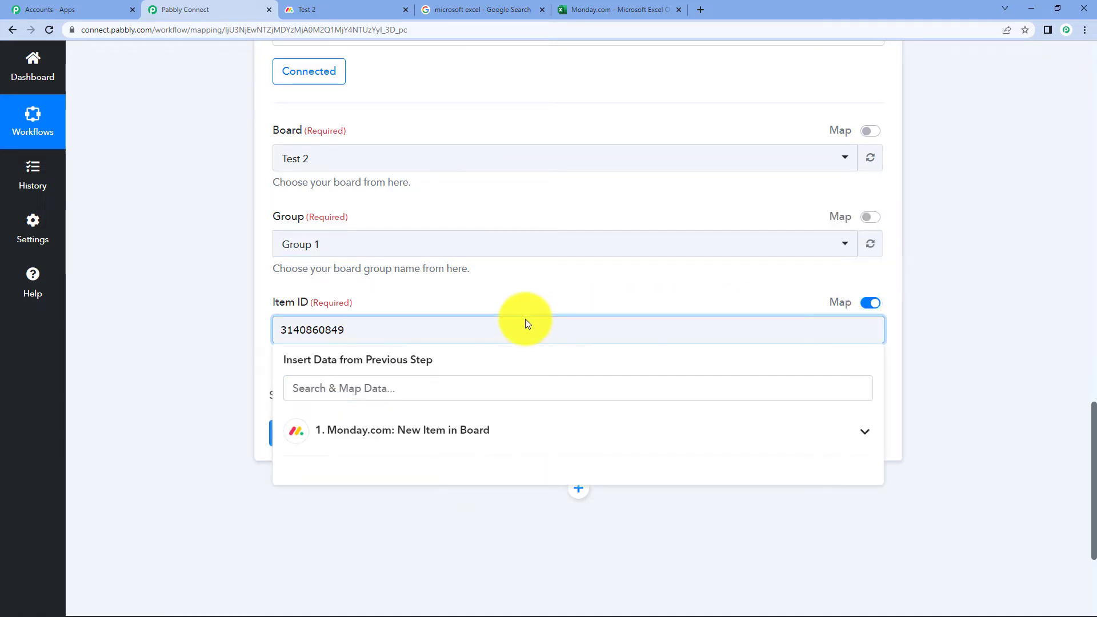
key("BackSpace")
key("BackSpace")
key("BackSpace")
key("BackSpace")
key("BackSpace")
key("BackSpace")
key("BackSpace")
key("BackSpace")
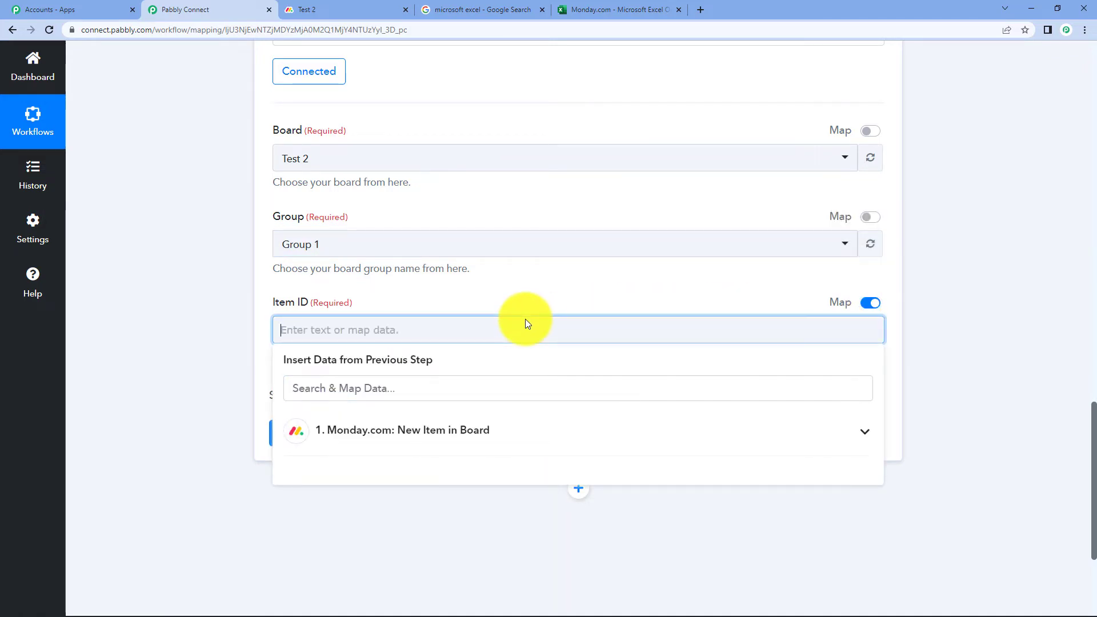
Map the Item ID to the Event PulseId value from the New Item in Board trigger.
left_click(501, 443)
scroll(948, 419, "down", 3)
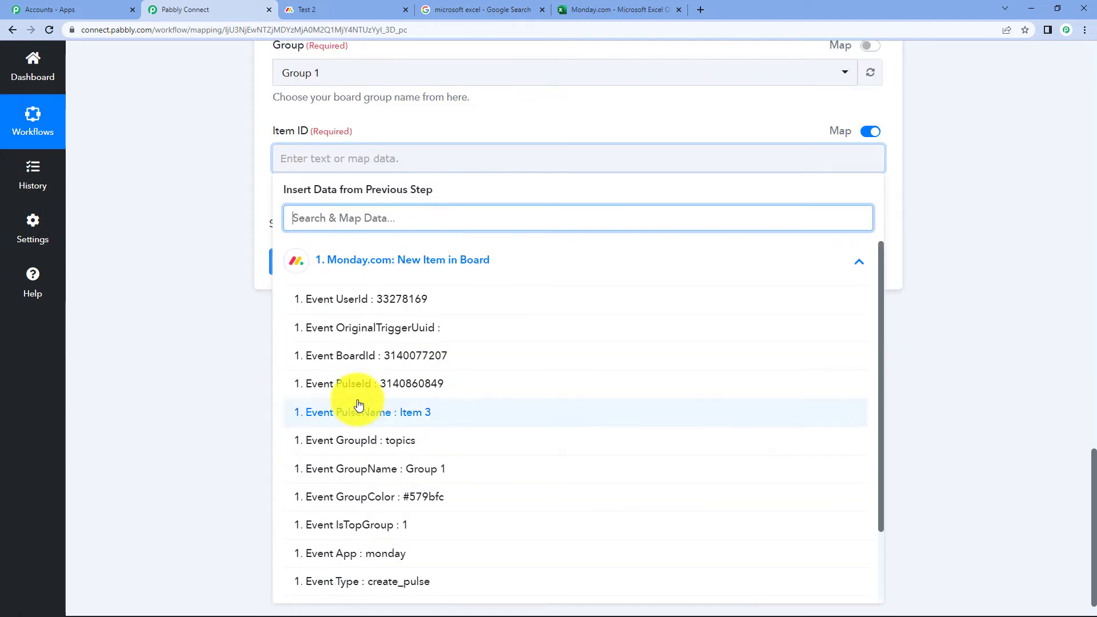
scroll(517, 402, "down", 2)
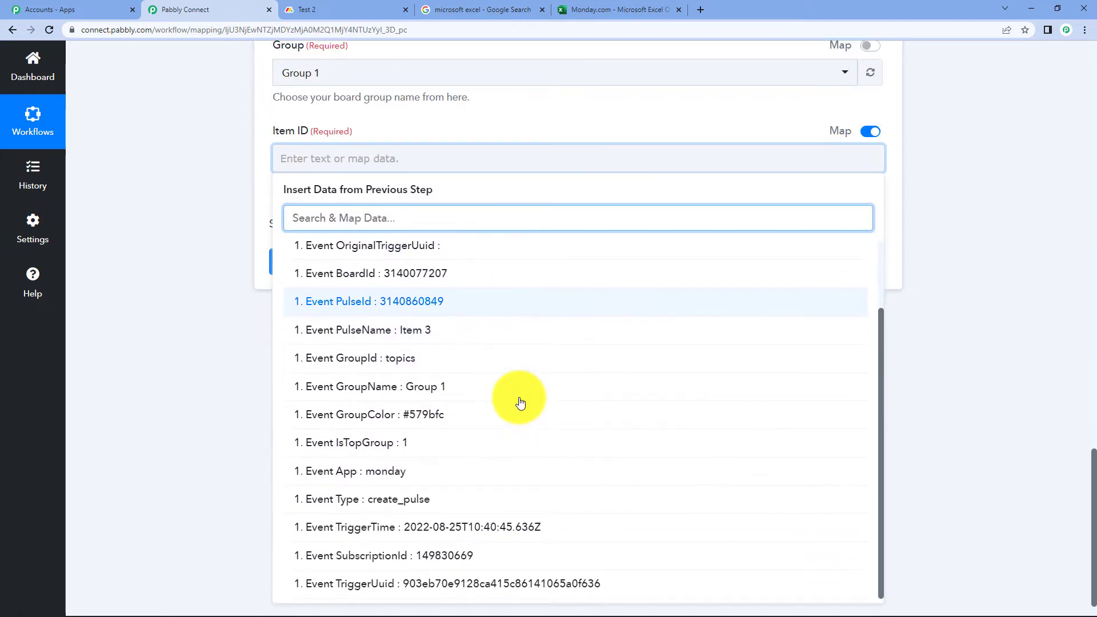
scroll(520, 404, "up", 2)
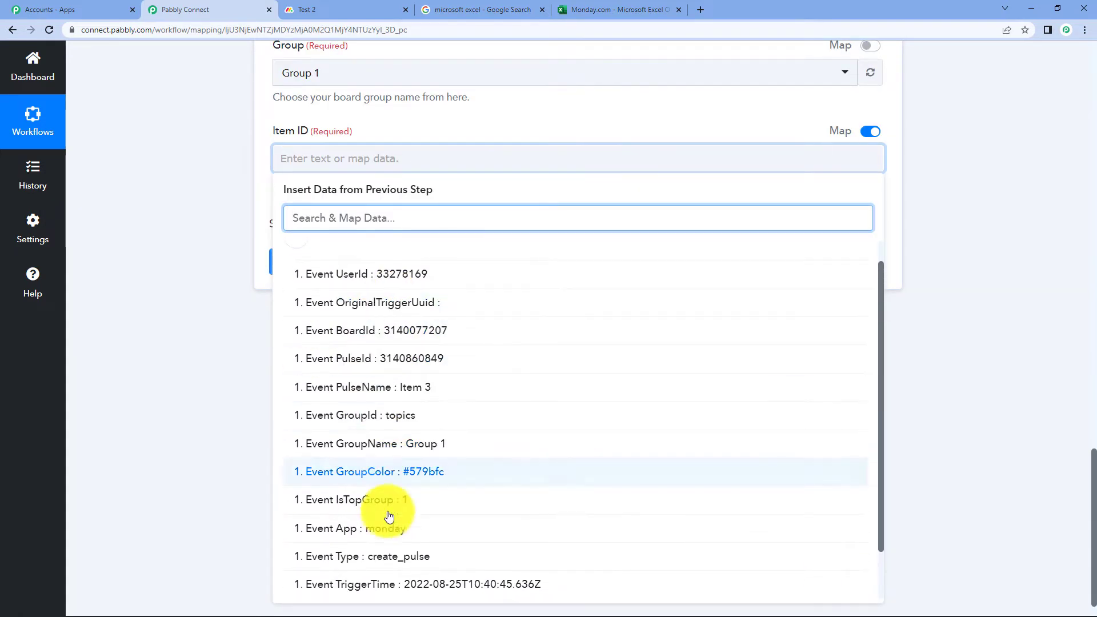
scroll(1064, 289, "up", 12)
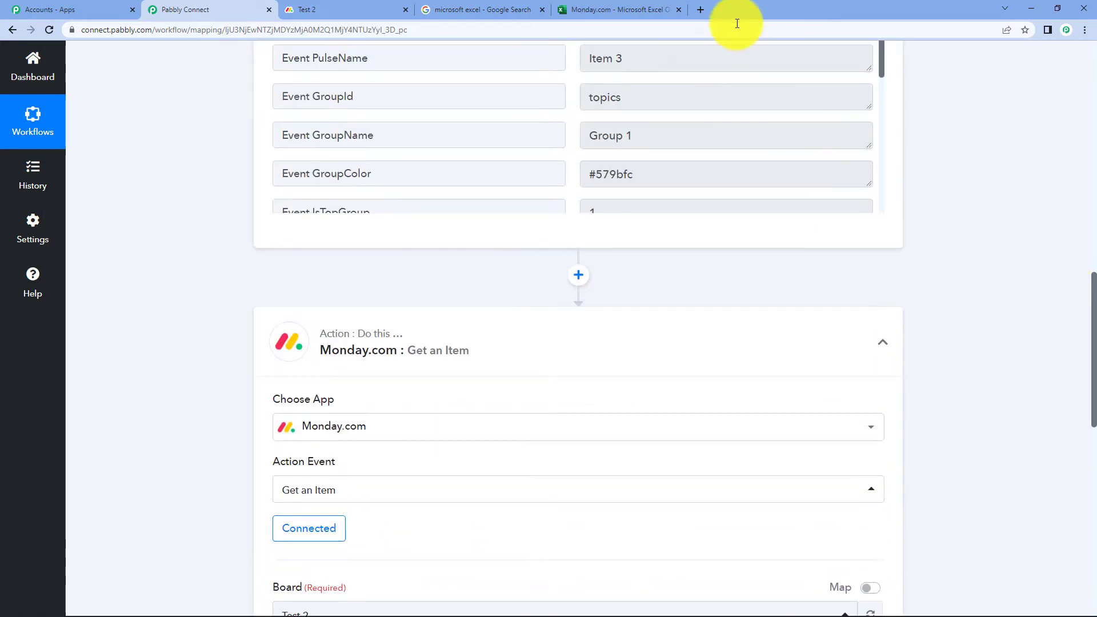
scroll(742, 229, "down", 4)
scroll(926, 385, "down", 12)
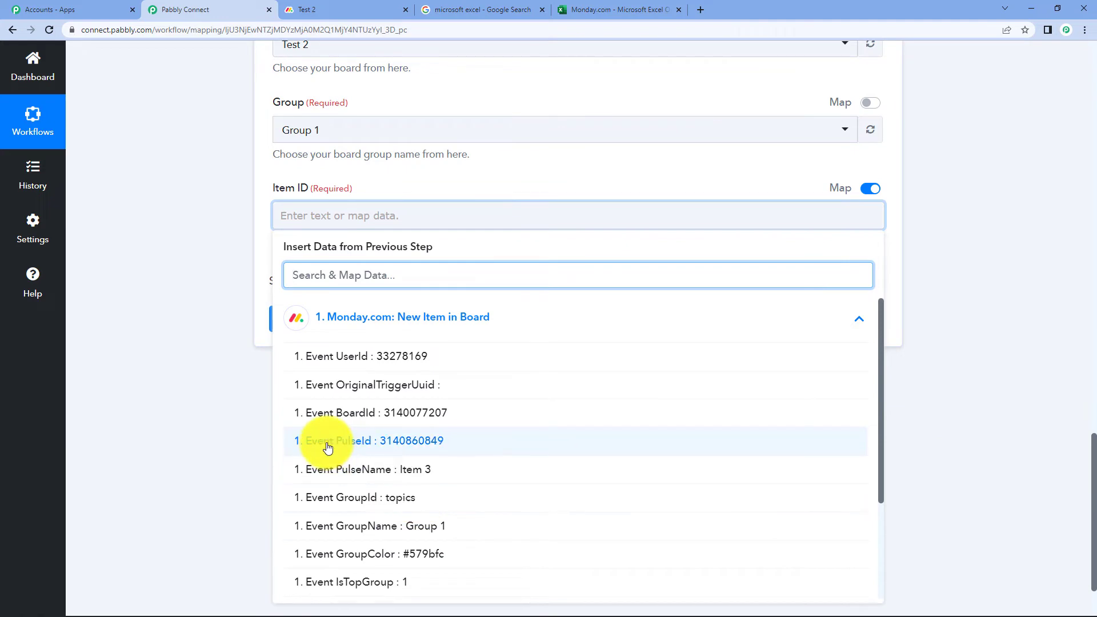
left_click(416, 445)
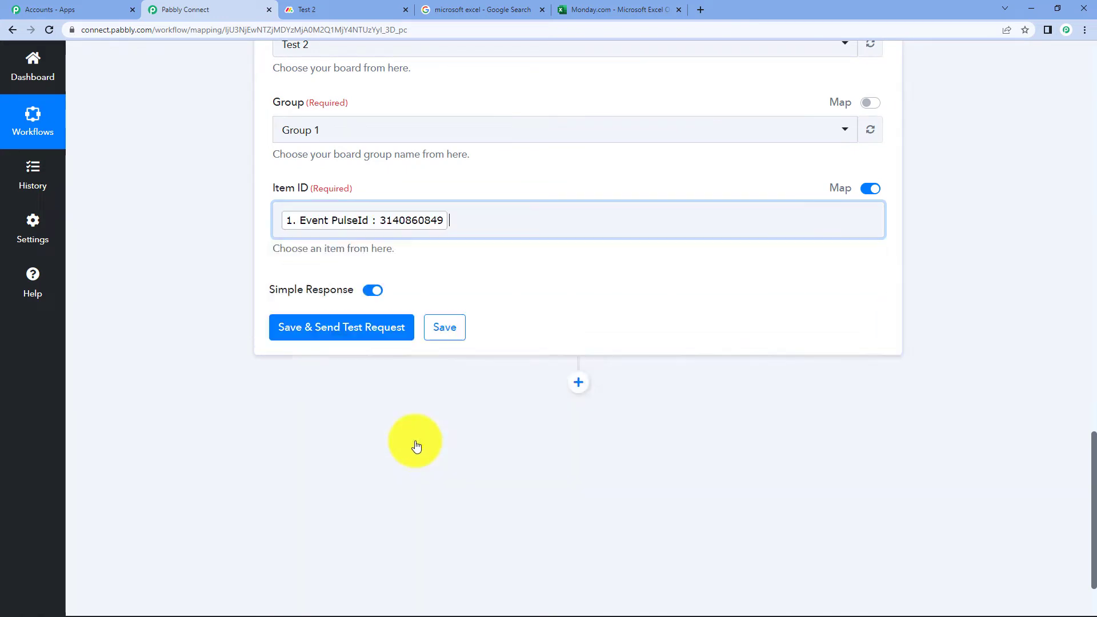
Save the Get an Item action and send its test request.
left_click(980, 204)
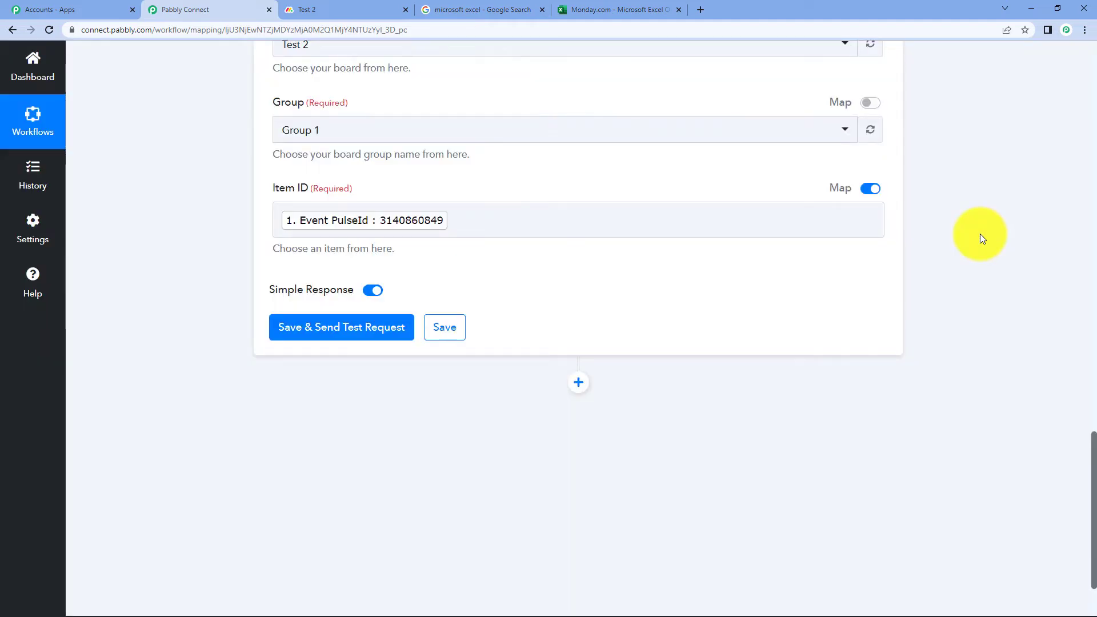
left_click(321, 342)
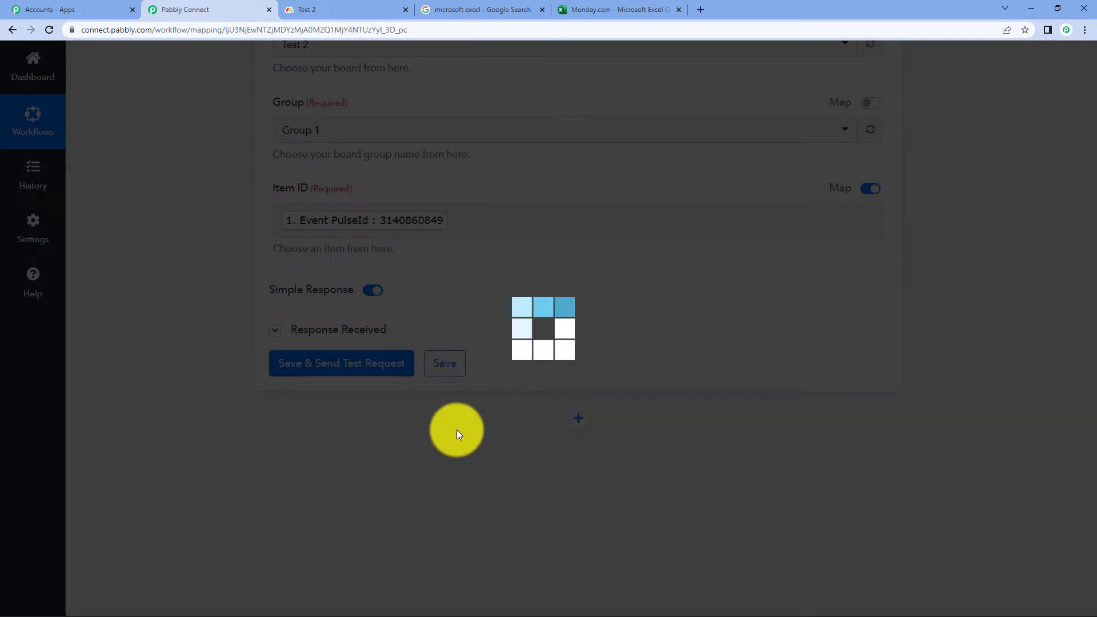
scroll(656, 283, "down", 3)
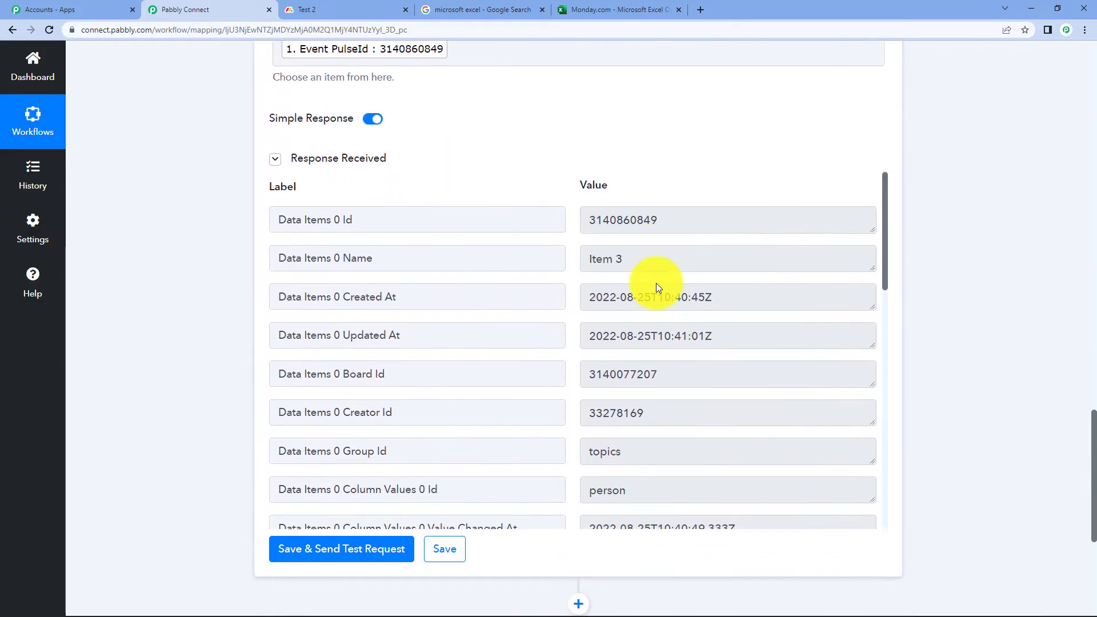
Examine the Get an Item response for the new item's person, status and date values.
scroll(656, 282, "down", 6)
scroll(656, 283, "up", 3)
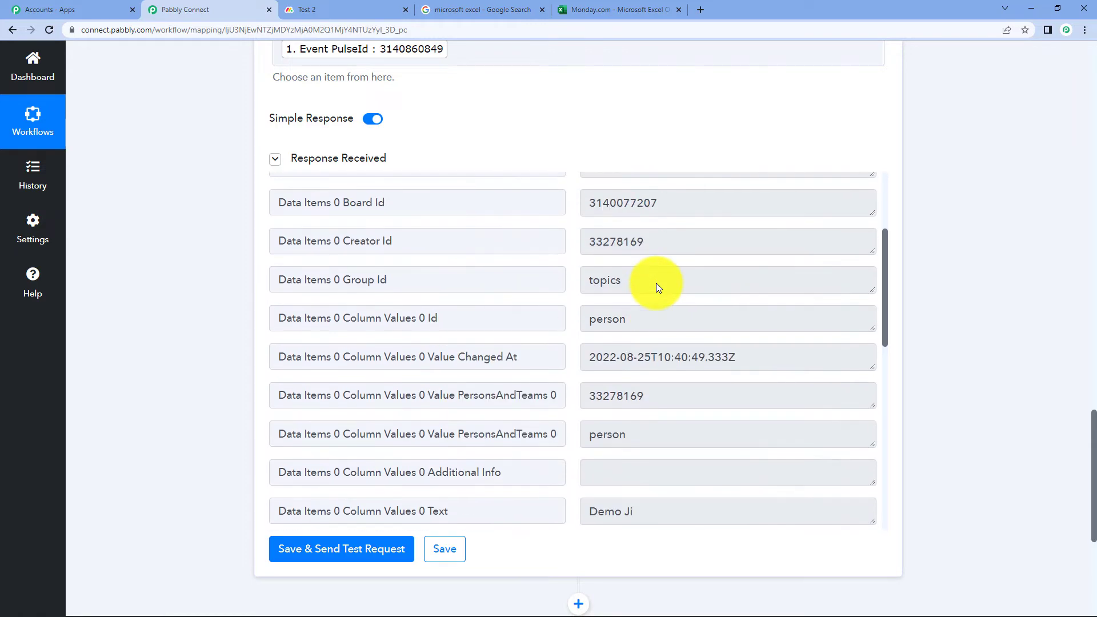
scroll(656, 283, "down", 3)
left_click_drag(654, 342, 585, 343)
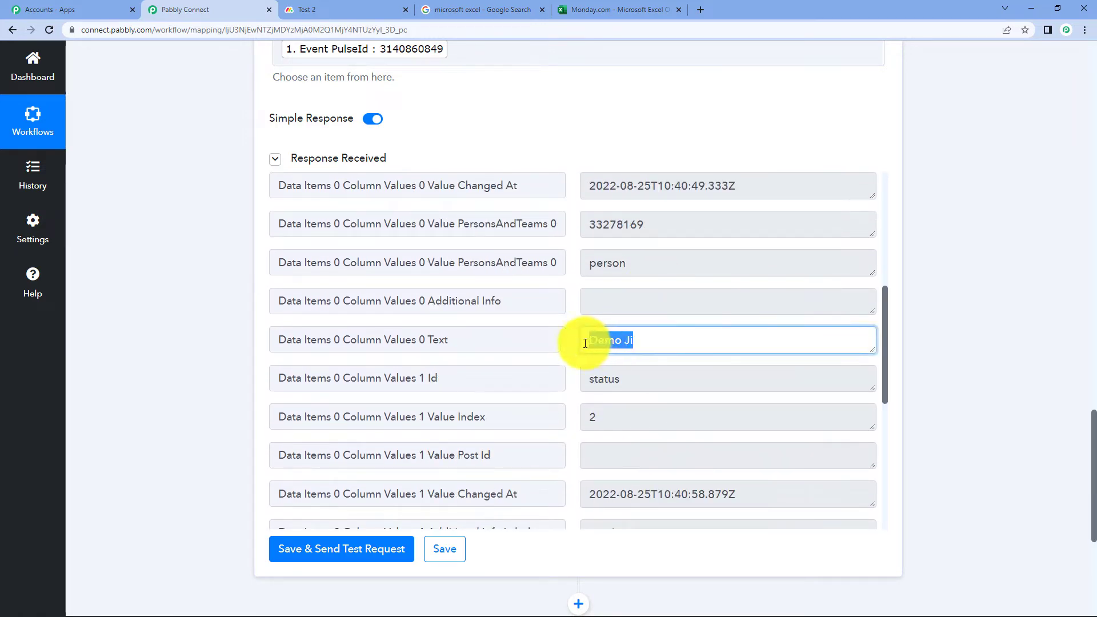
scroll(680, 346, "down", 4)
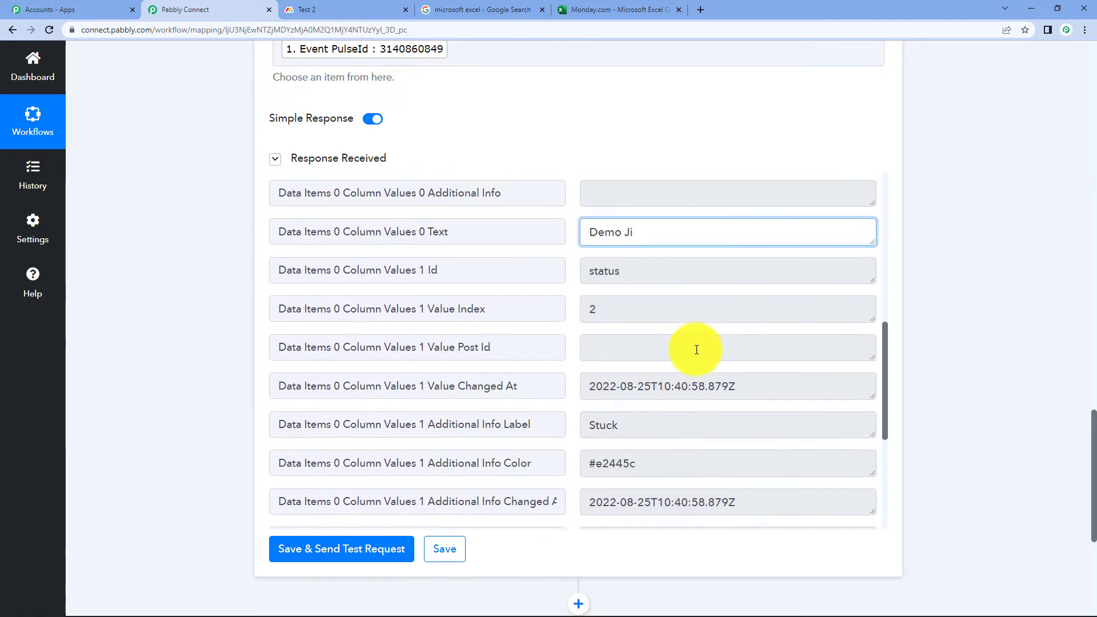
left_click_drag(656, 308, 595, 318)
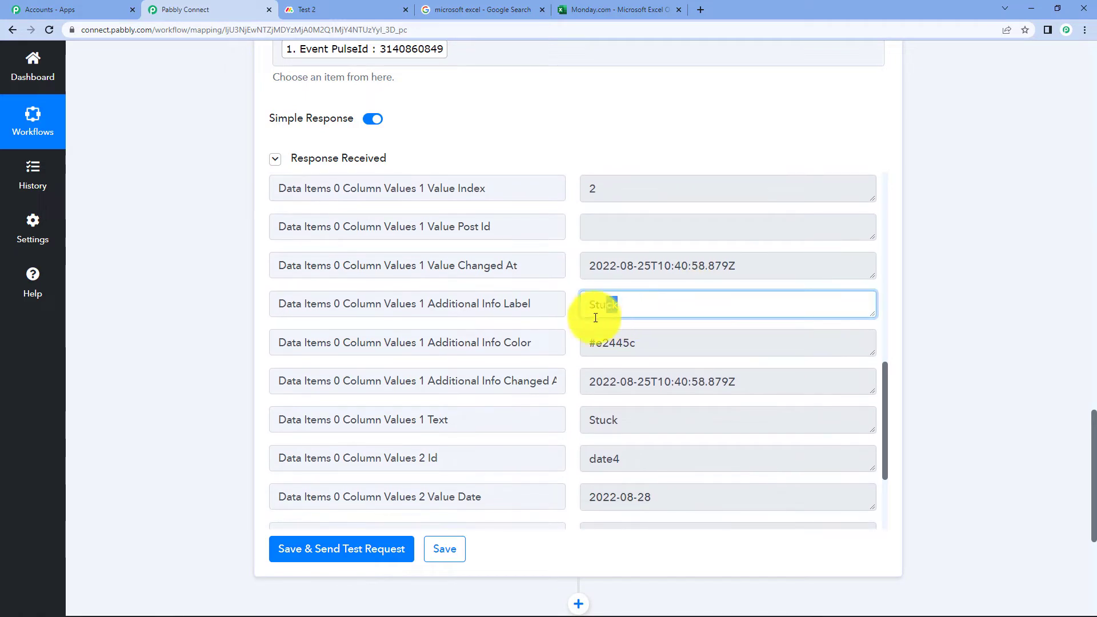
scroll(645, 323, "down", 3)
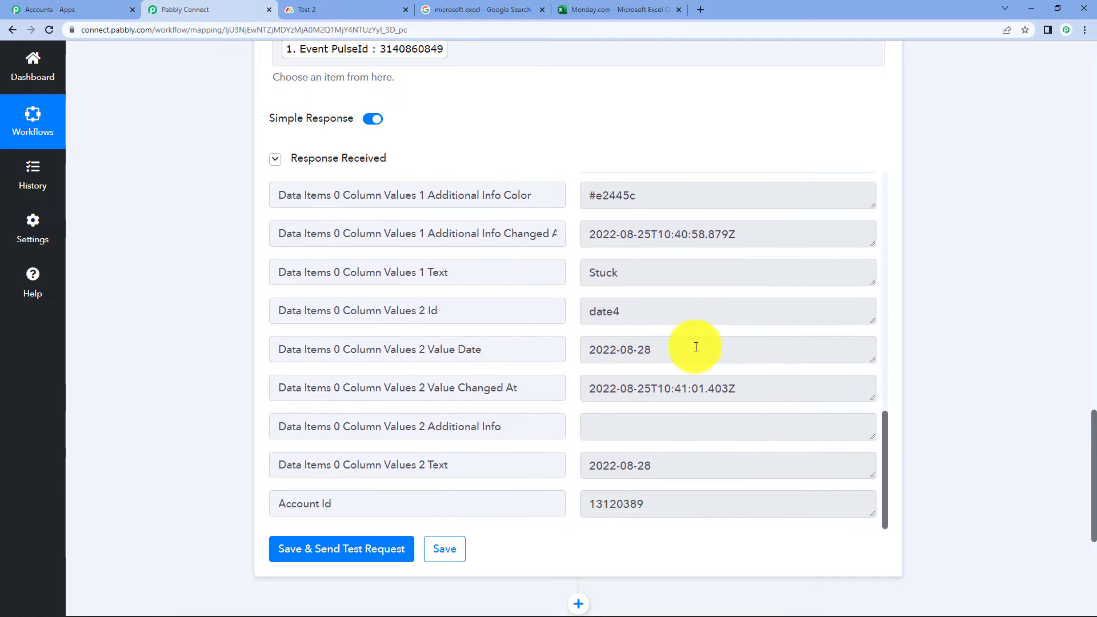
left_click_drag(695, 346, 576, 358)
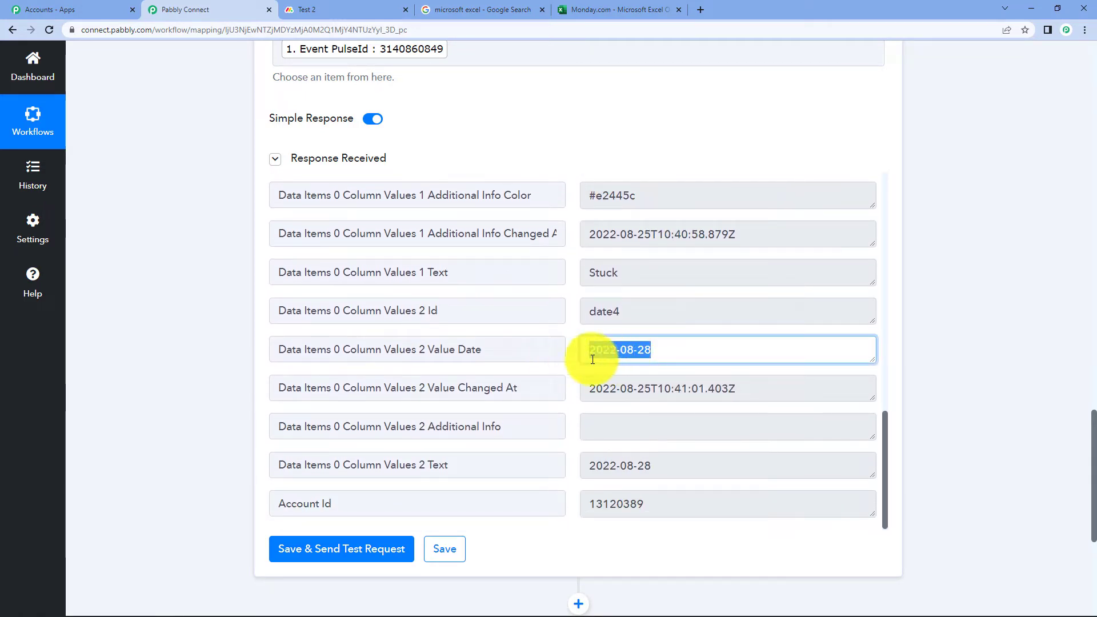
Collapse the Get an Item action and the New Item in Board trigger.
scroll(968, 310, "up", 10)
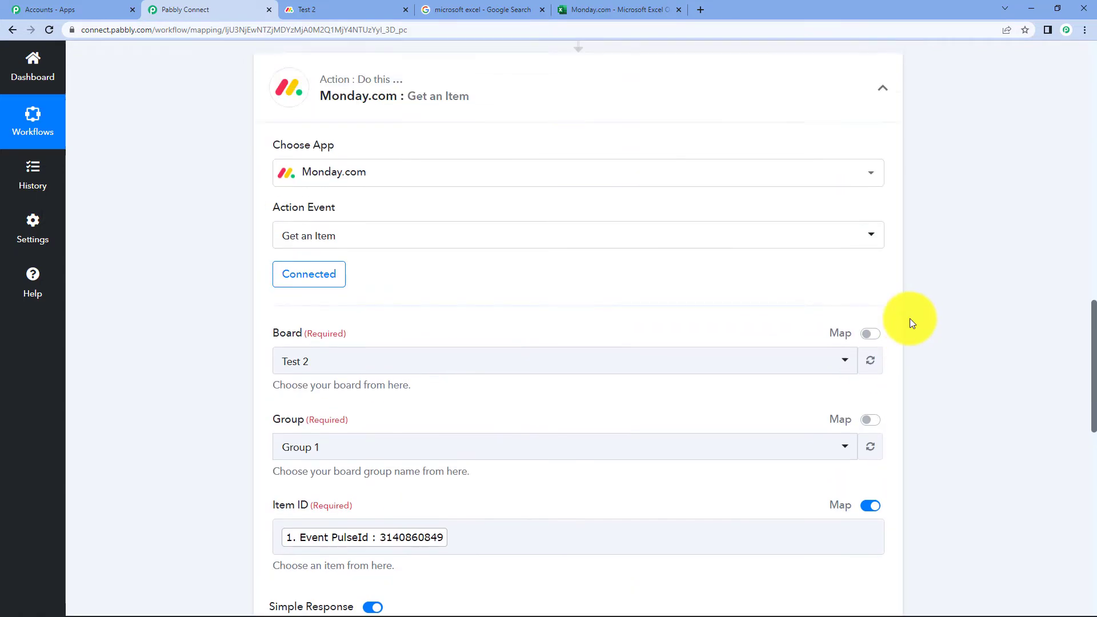
left_click(891, 278)
scroll(928, 287, "up", 6)
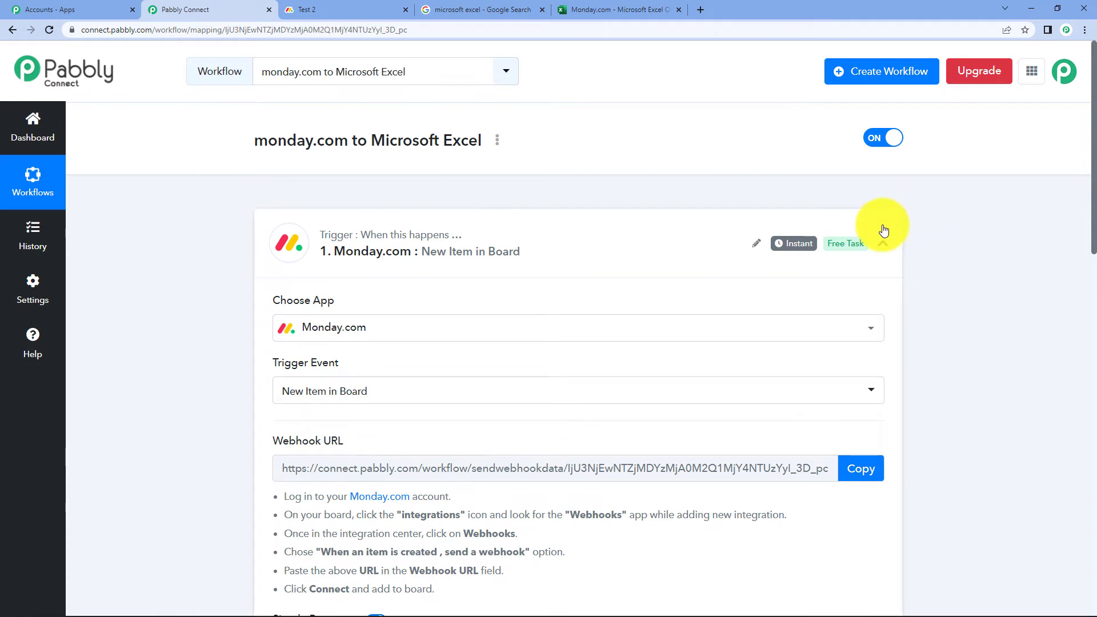
left_click(883, 234)
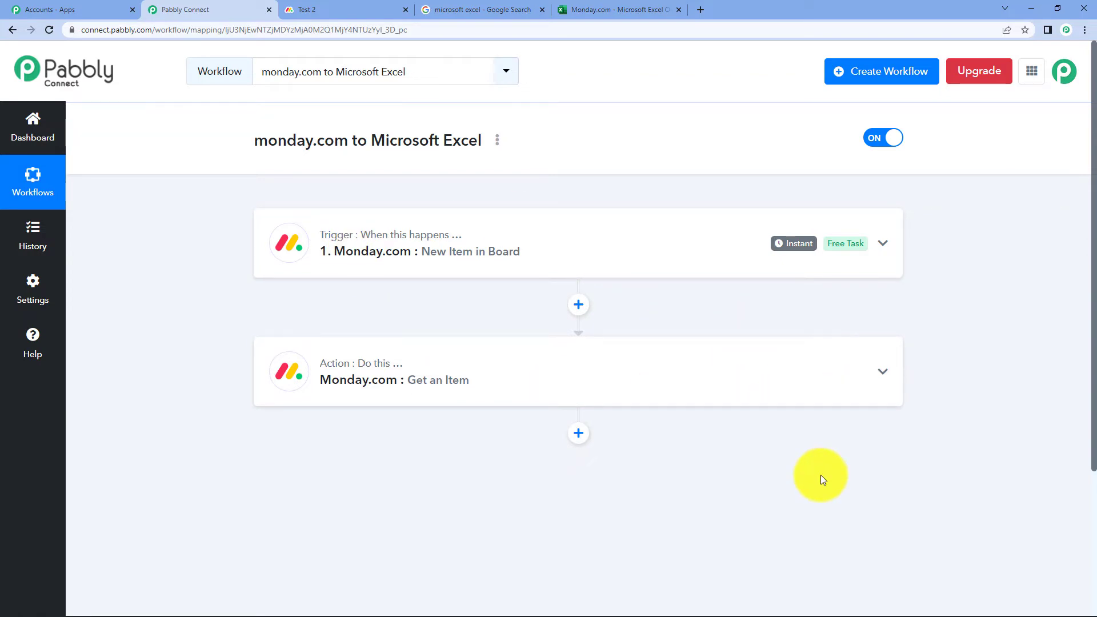
Add a Microsoft Excel action after Get an Item, with Add Row To Worksheet as its action event.
left_click(576, 432)
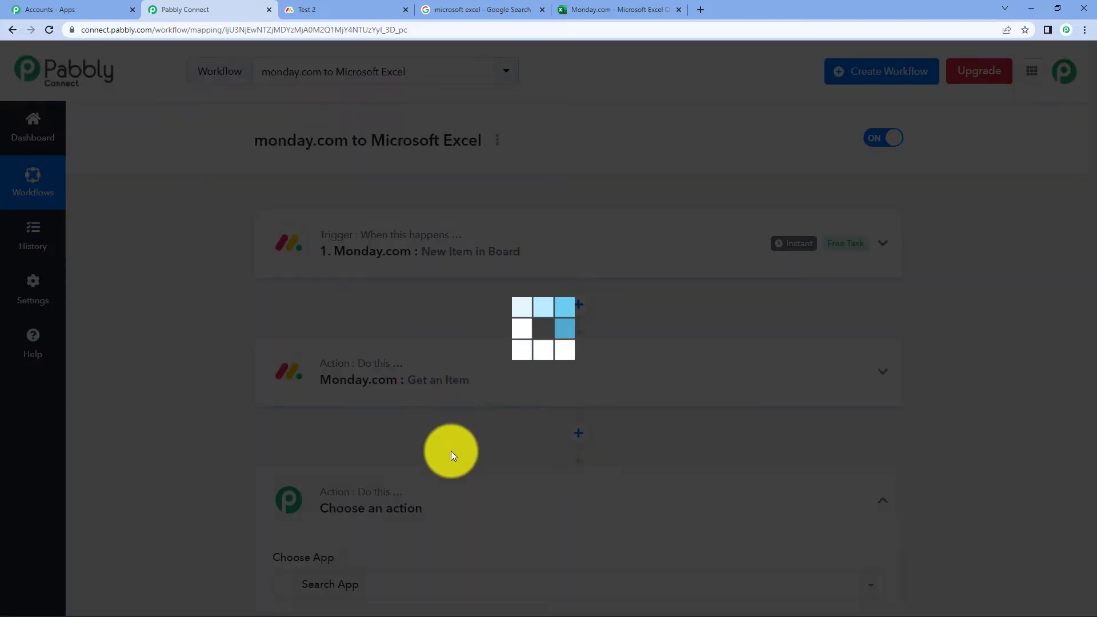
scroll(455, 398, "down", 1)
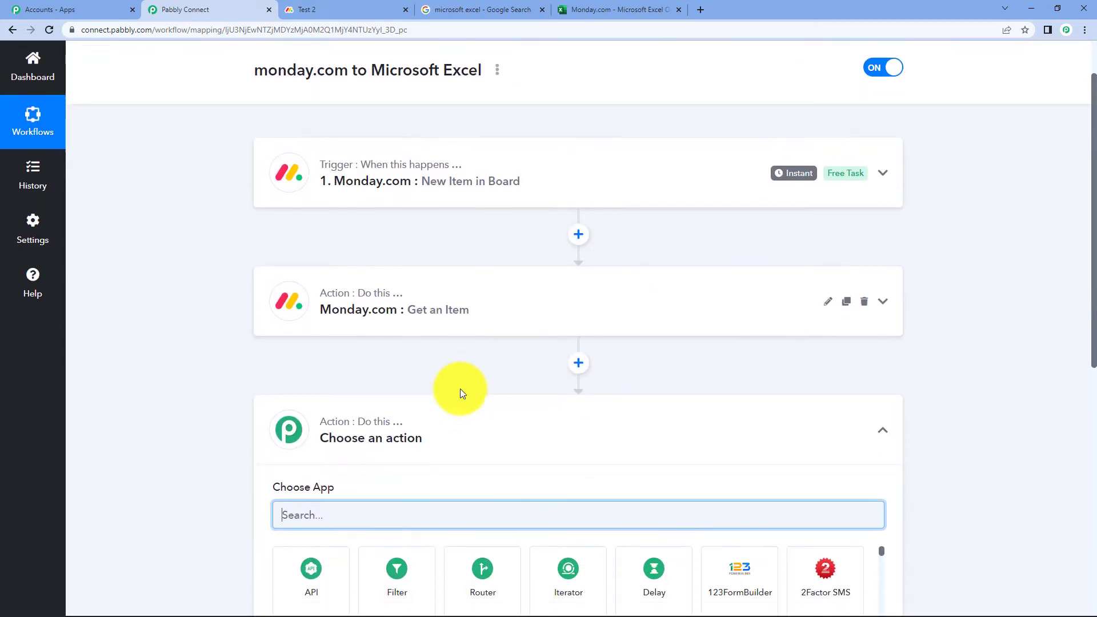
scroll(462, 393, "down", 3)
type("micro")
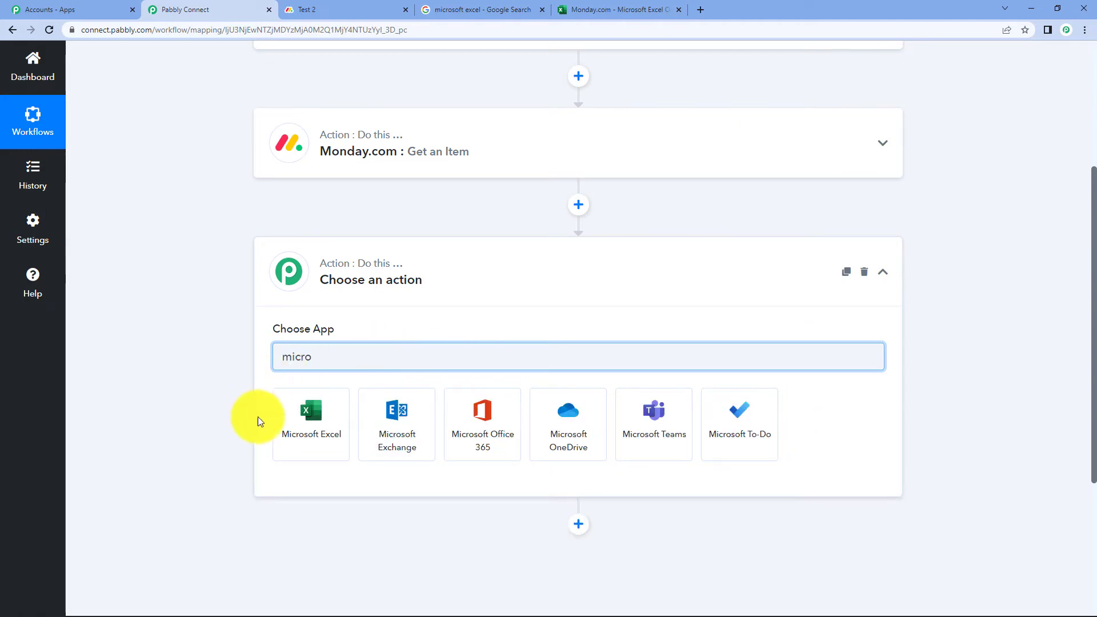
left_click(286, 412)
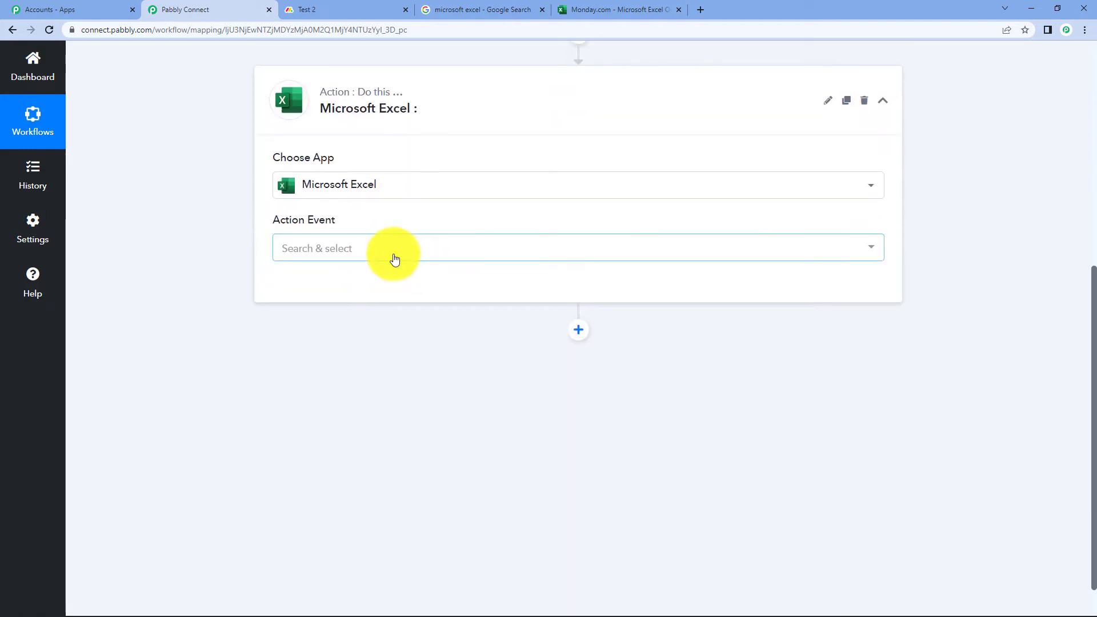
left_click(392, 253)
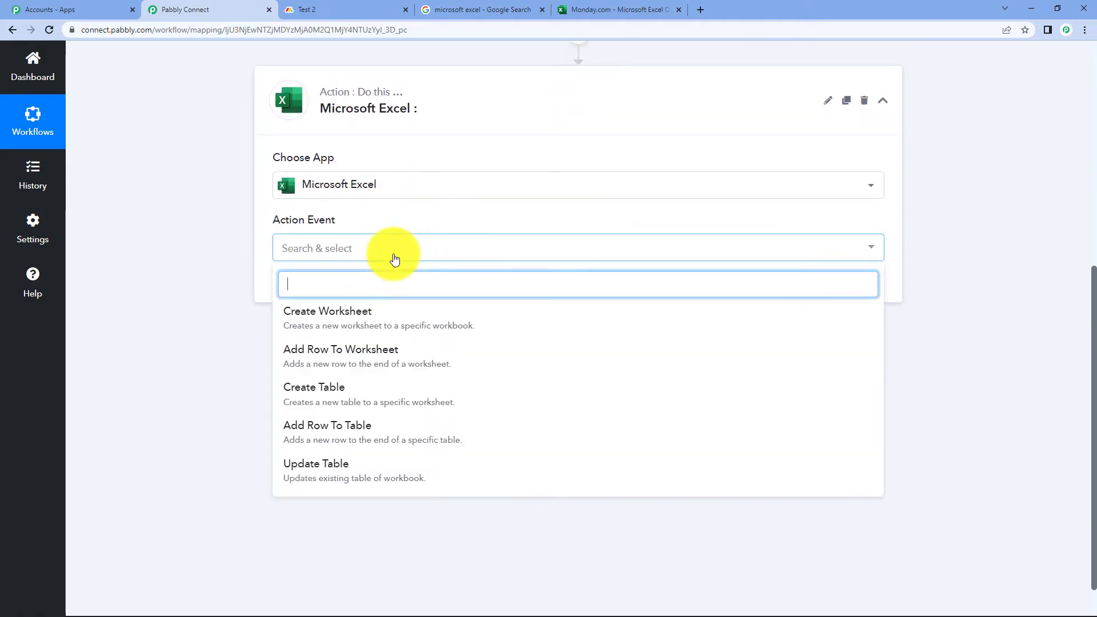
left_click(402, 364)
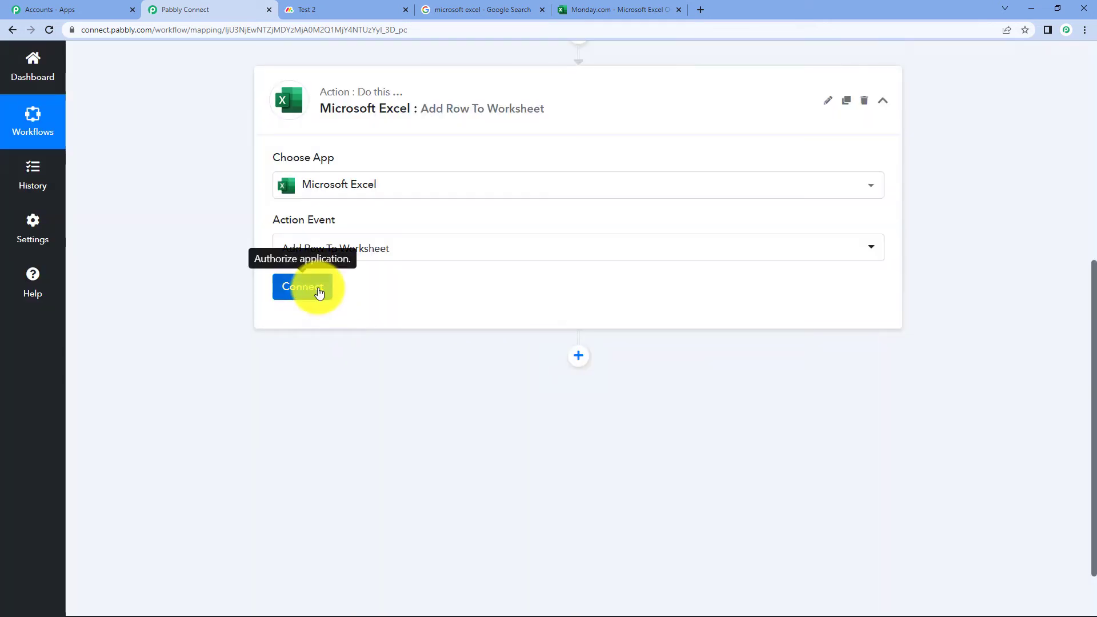
Create a new Microsoft Excel connection for the action and grant Pabbly Connect the requested Microsoft account permissions.
left_click(318, 290)
left_click(537, 192)
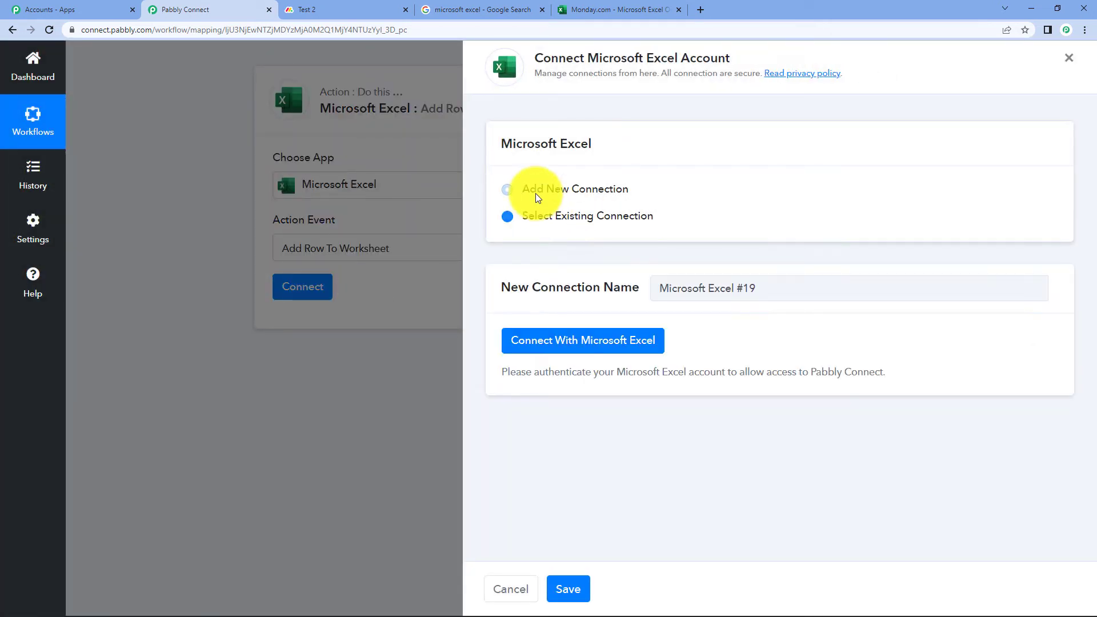
left_click(569, 340)
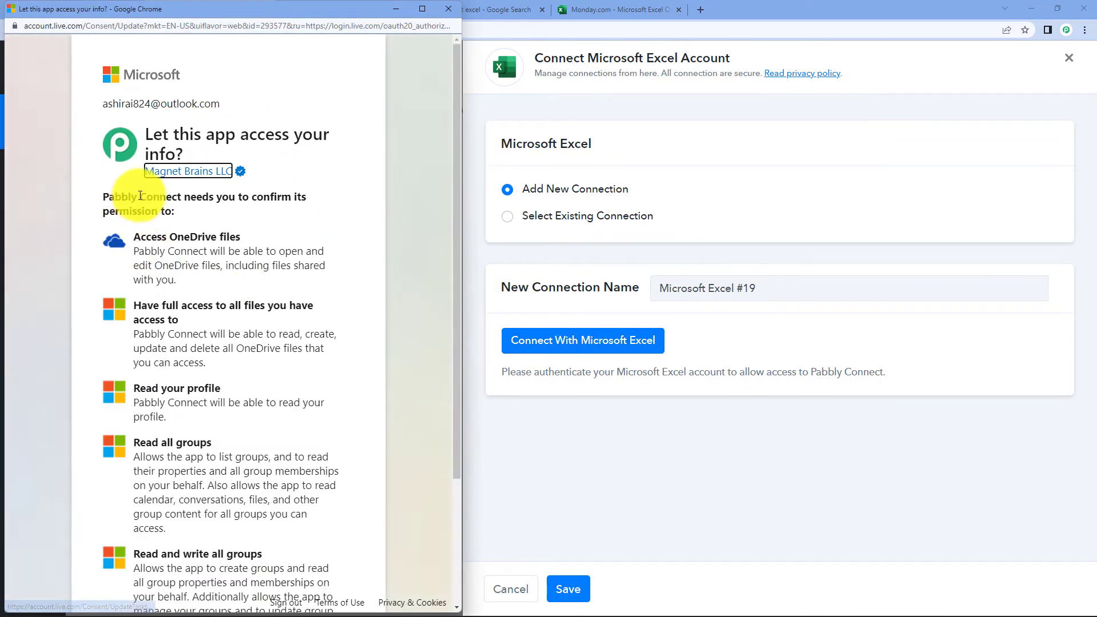
scroll(350, 372, "down", 3)
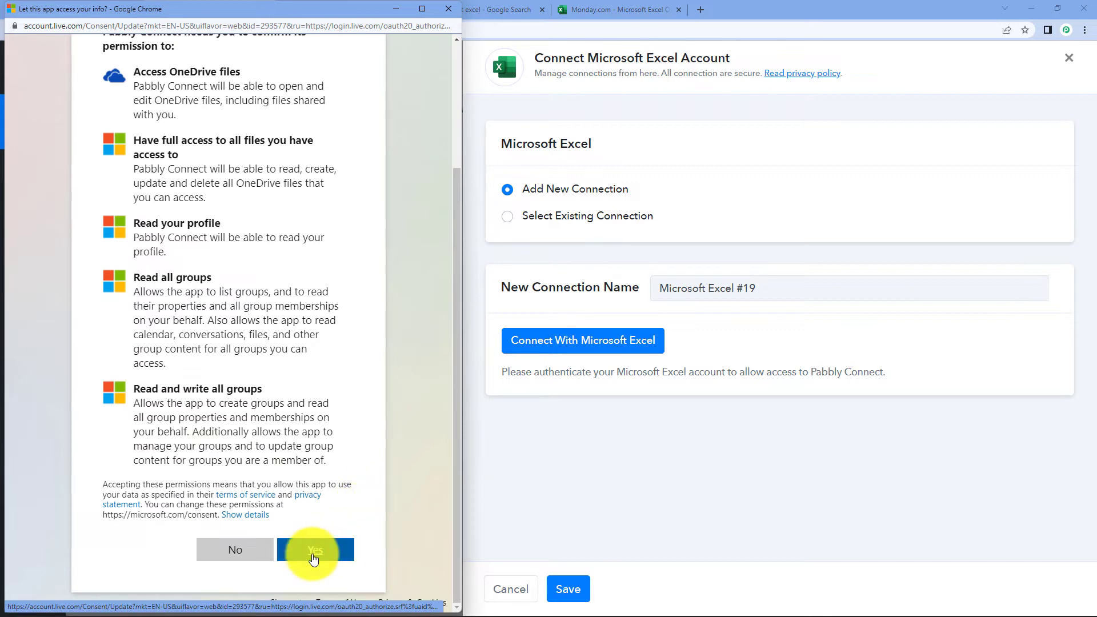
left_click(313, 554)
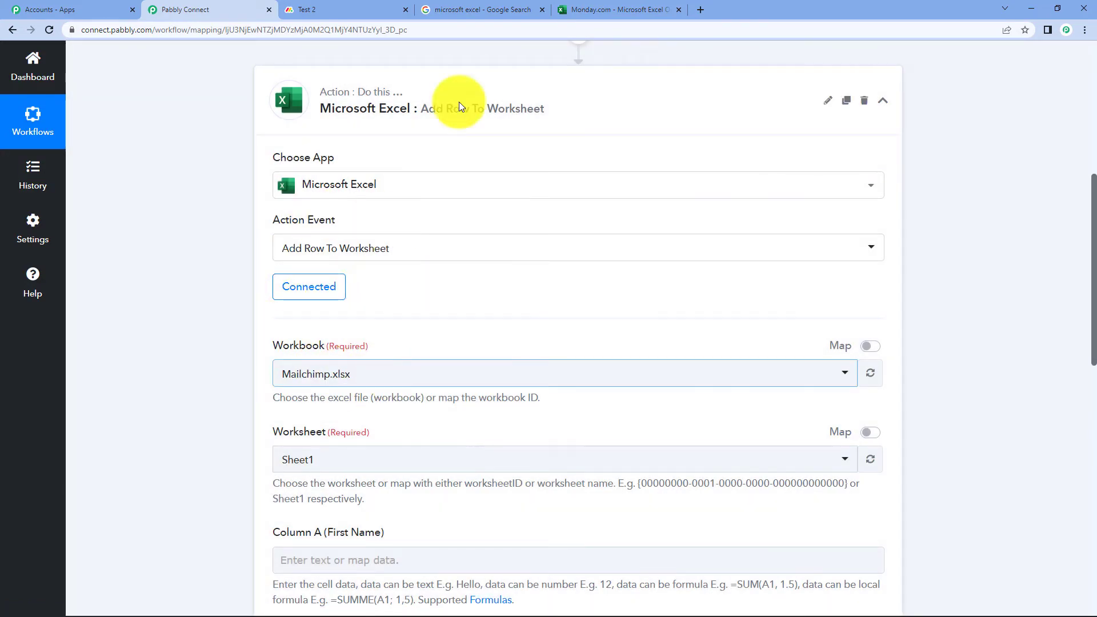
Compare the column headers of the Monday.com workbook in Excel with the columns of the Test 2 board in monday.com.
left_click(440, 6)
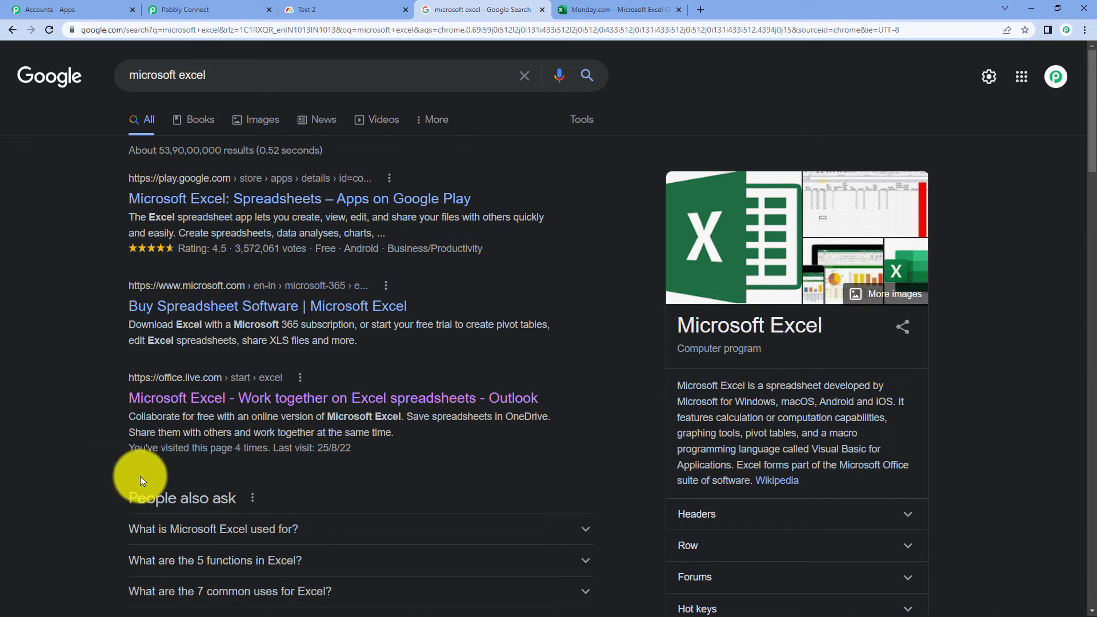
left_click(602, 6)
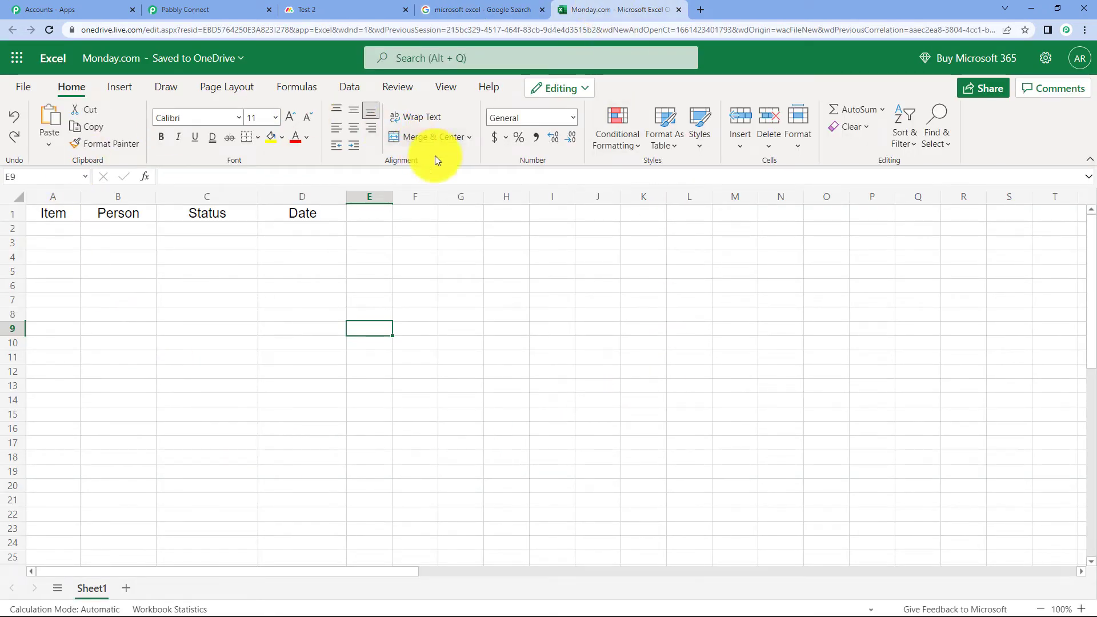
left_click(170, 7)
scroll(392, 291, "down", 1)
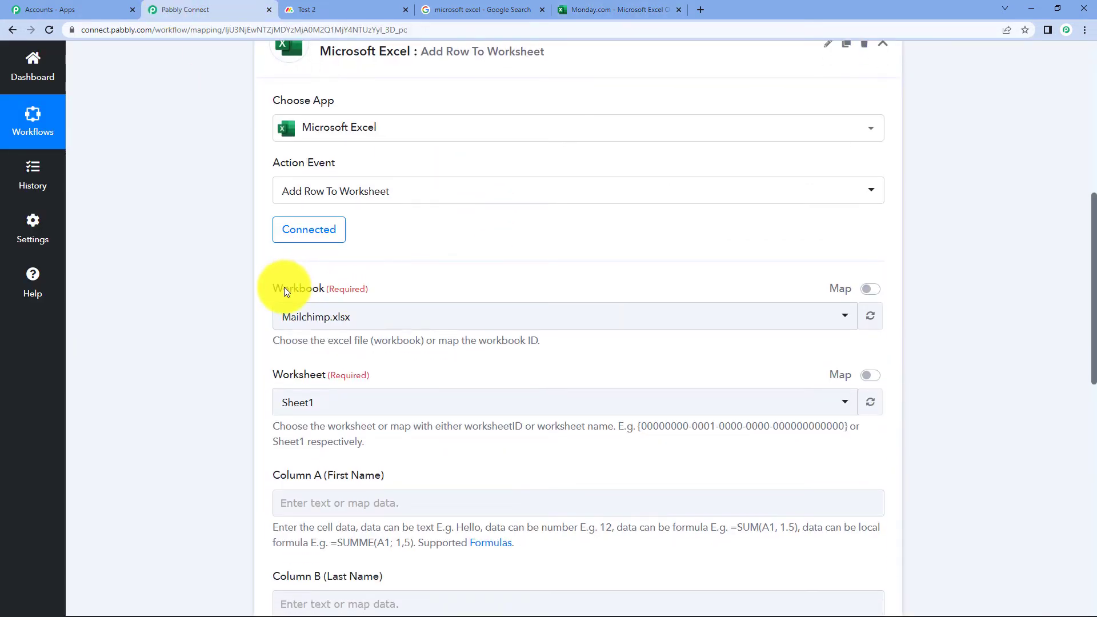
left_click(606, 9)
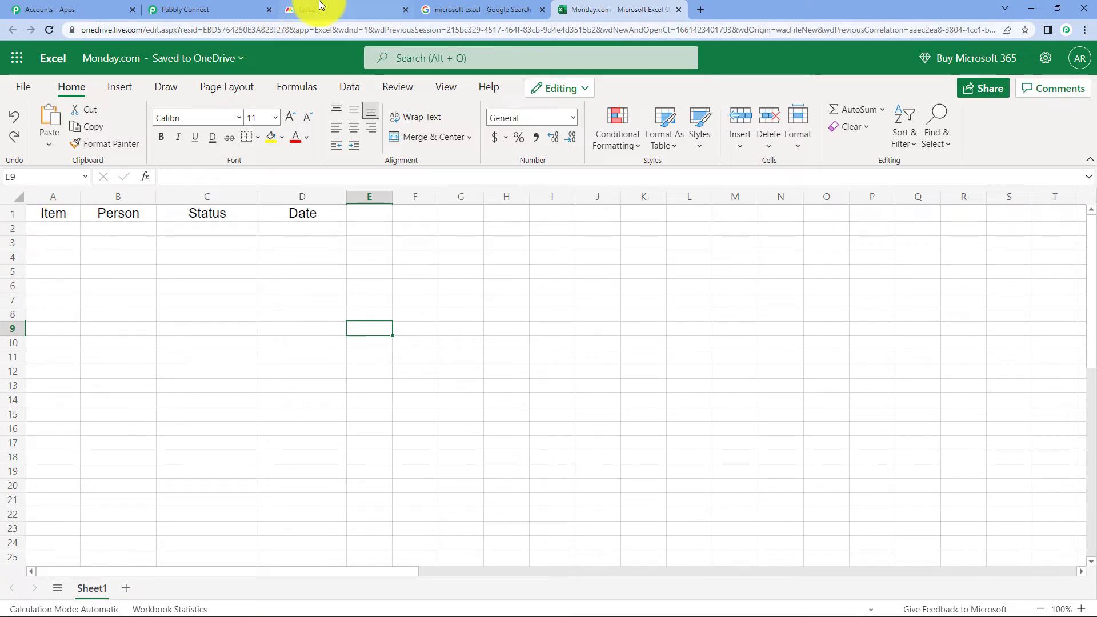
left_click(300, 9)
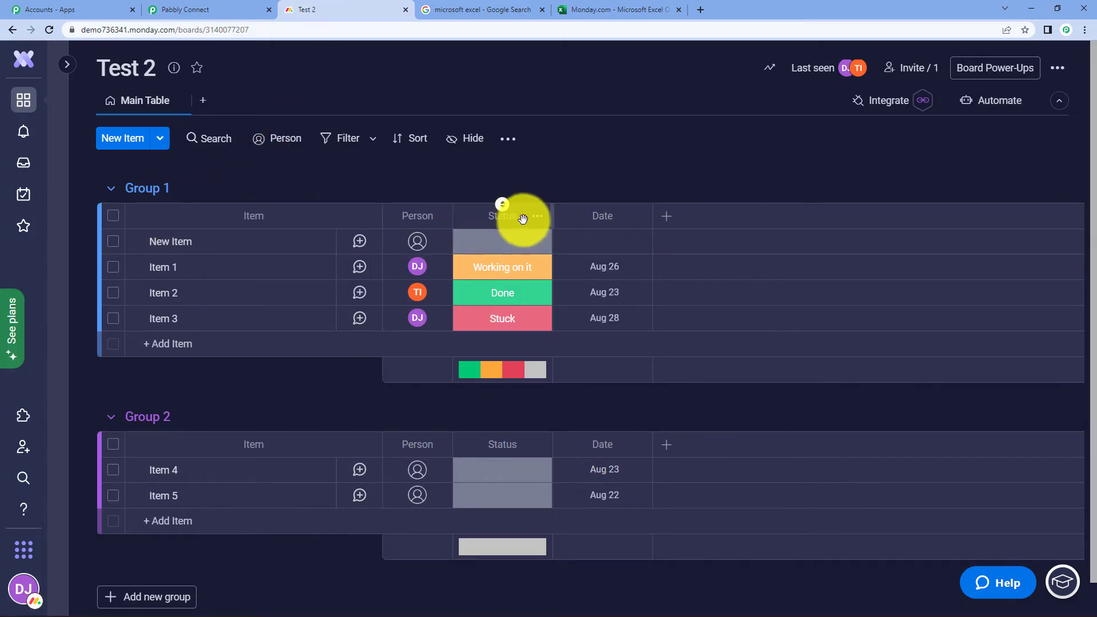
left_click(234, 8)
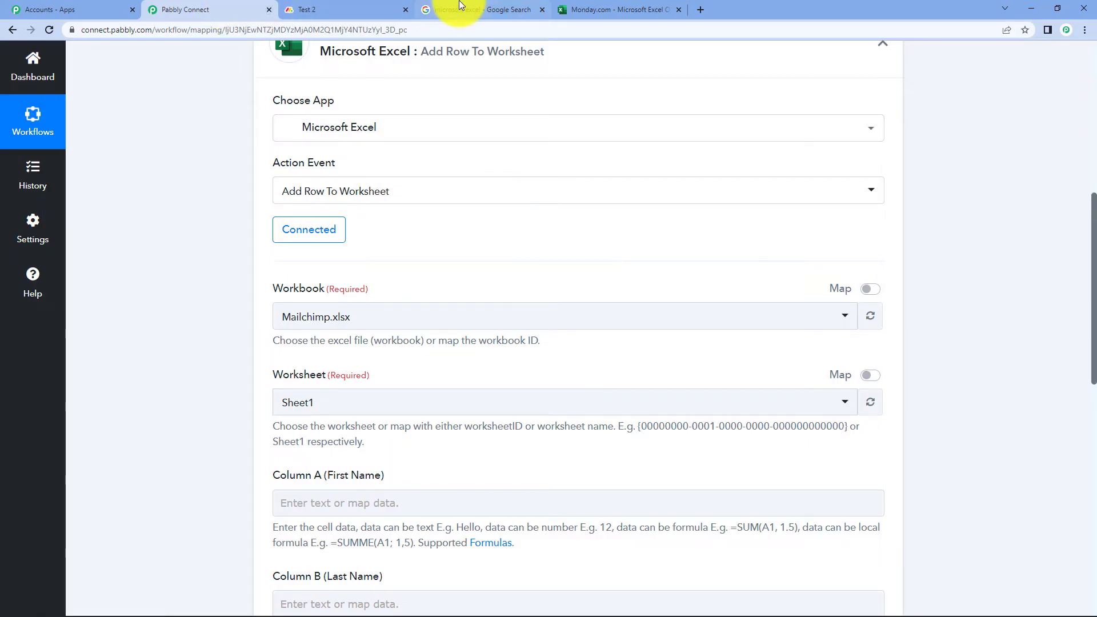
left_click(653, 5)
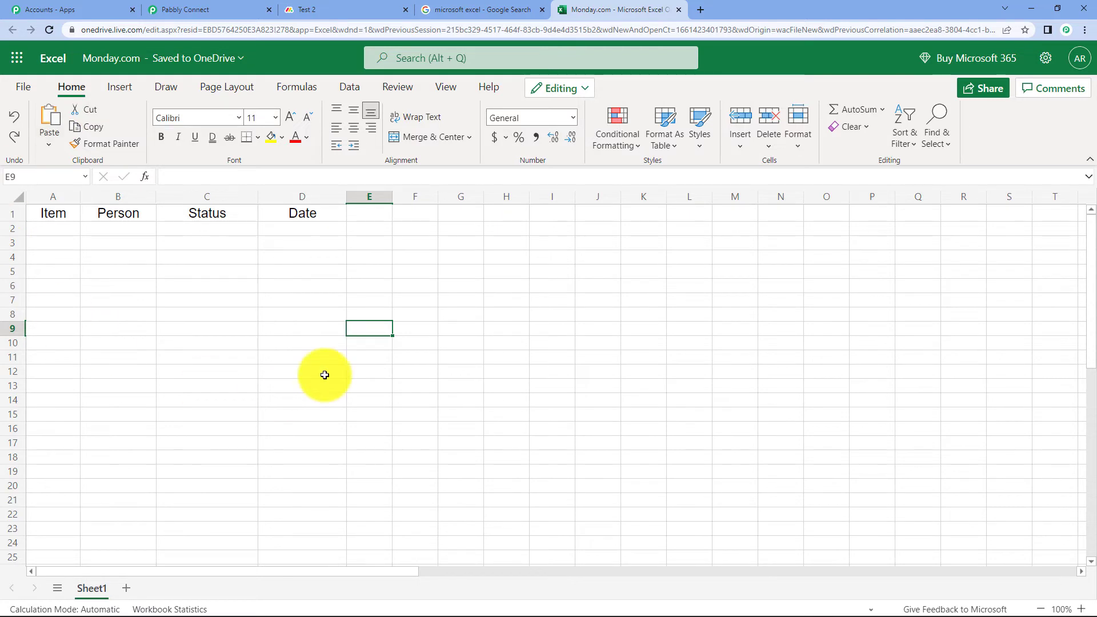
Choose Monday.com.xlsx as the Excel action's workbook in Pabbly Connect, and check its worksheet in Excel.
left_click(194, 9)
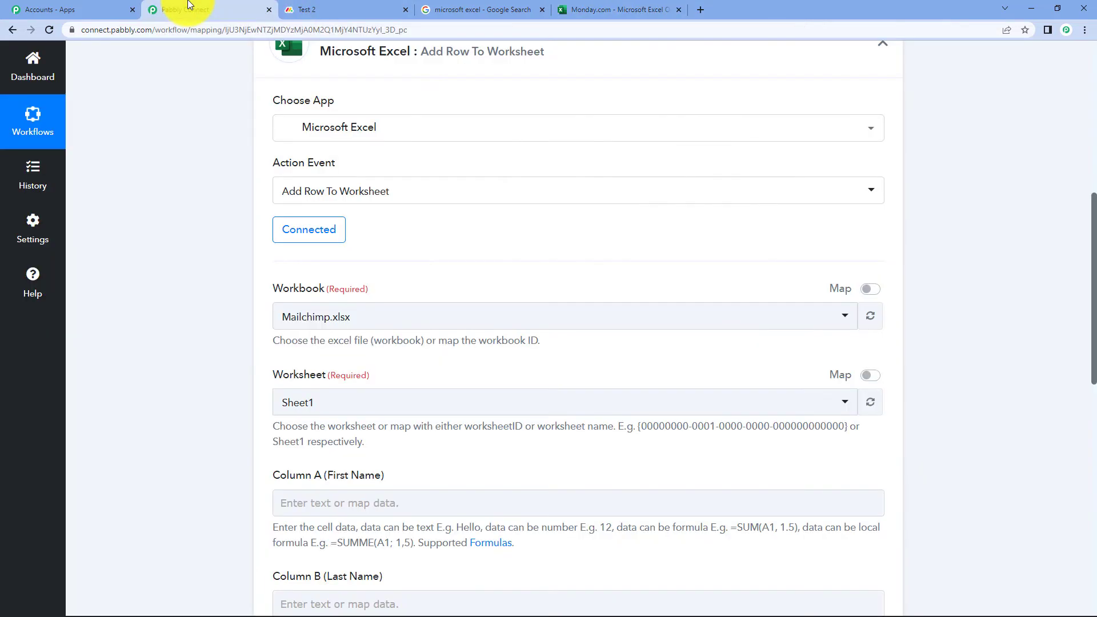
scroll(623, 316, "down", 2)
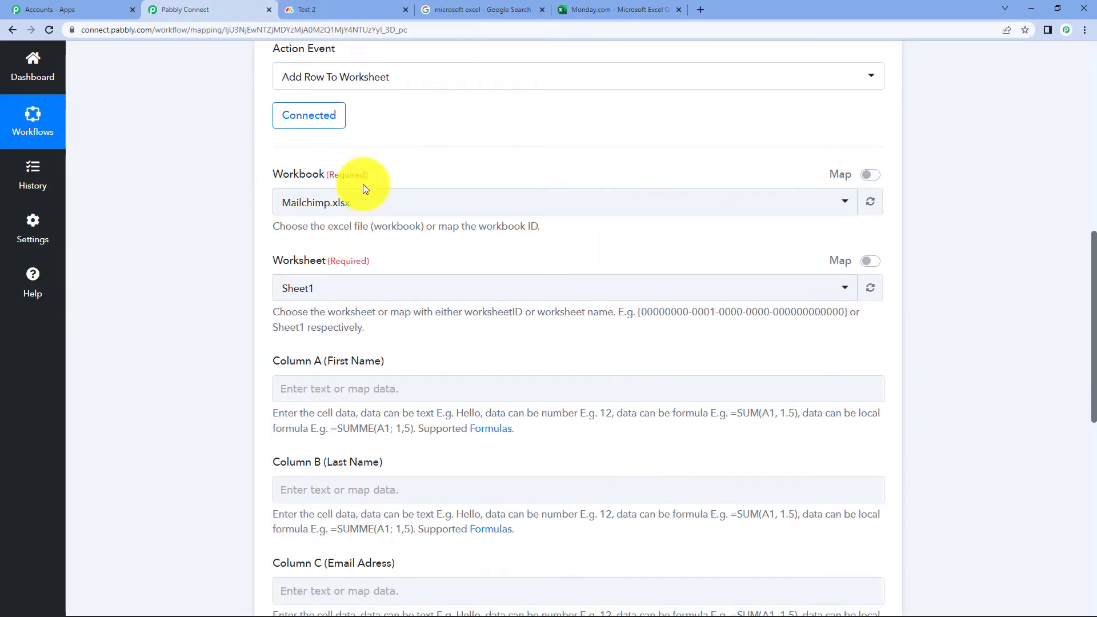
left_click(410, 207)
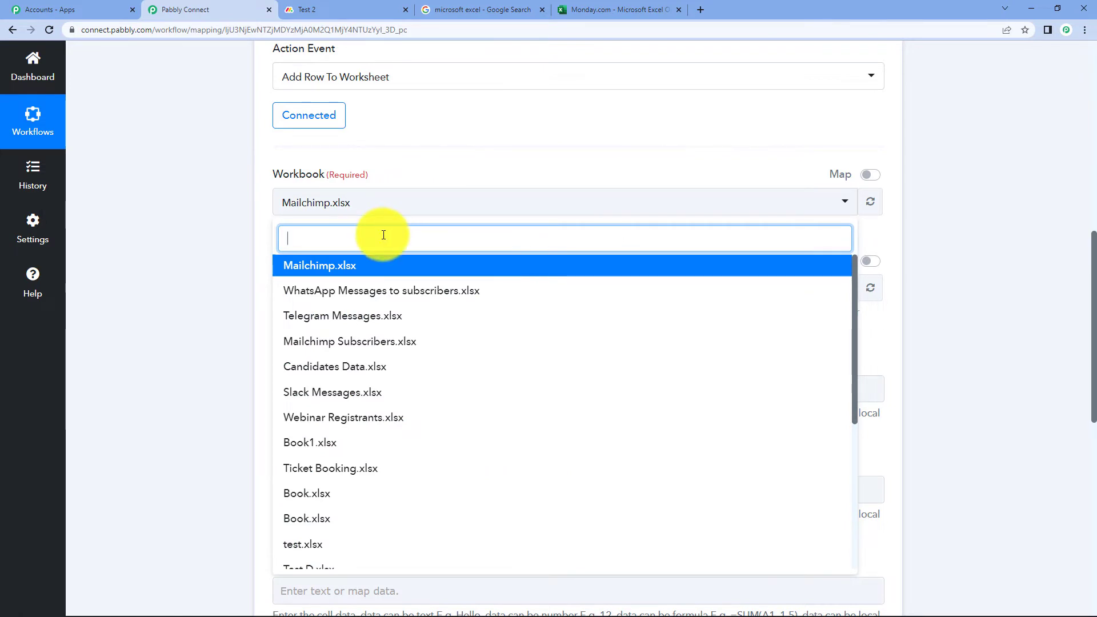
type("Mond")
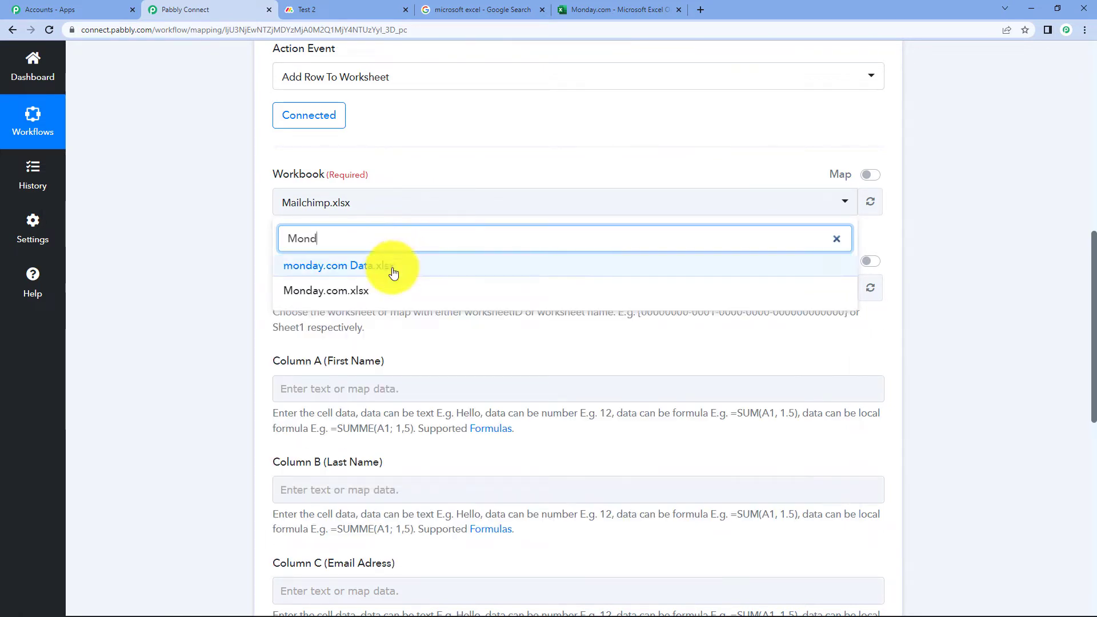
left_click(376, 294)
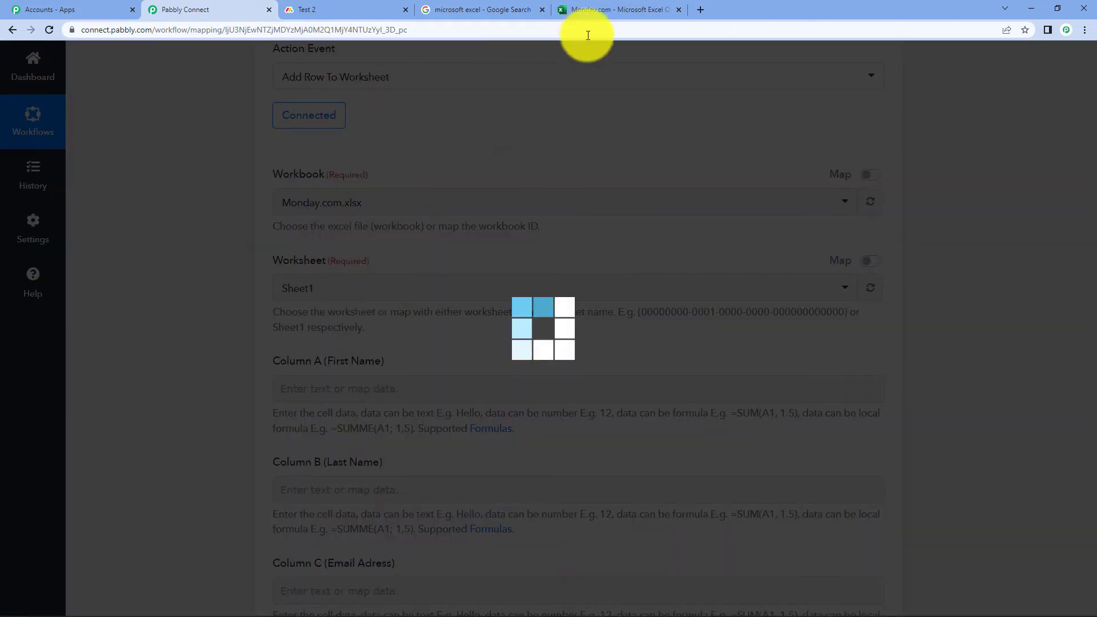
left_click(594, 9)
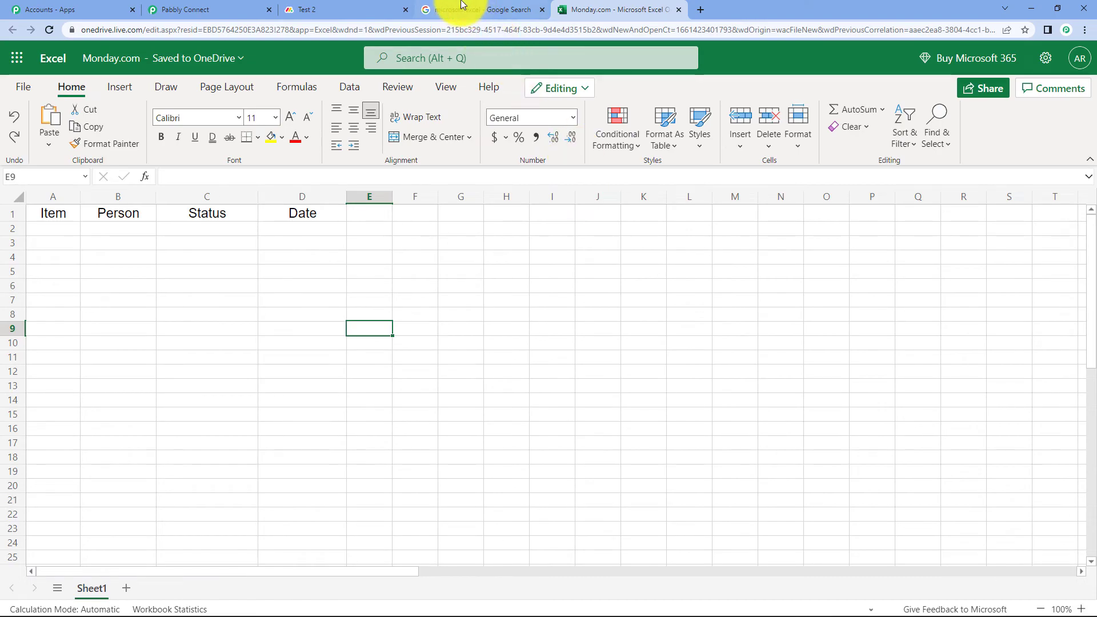
Return to Pabbly Connect and choose Sheet1 as the Microsoft Excel action's worksheet.
left_click(220, 9)
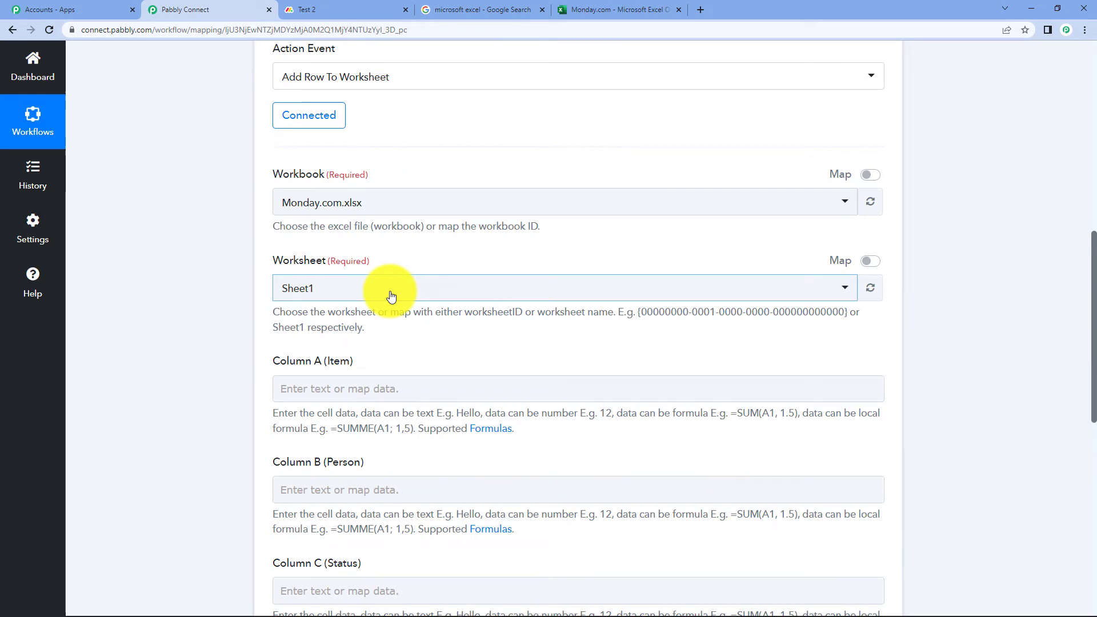
left_click(391, 295)
left_click(406, 298)
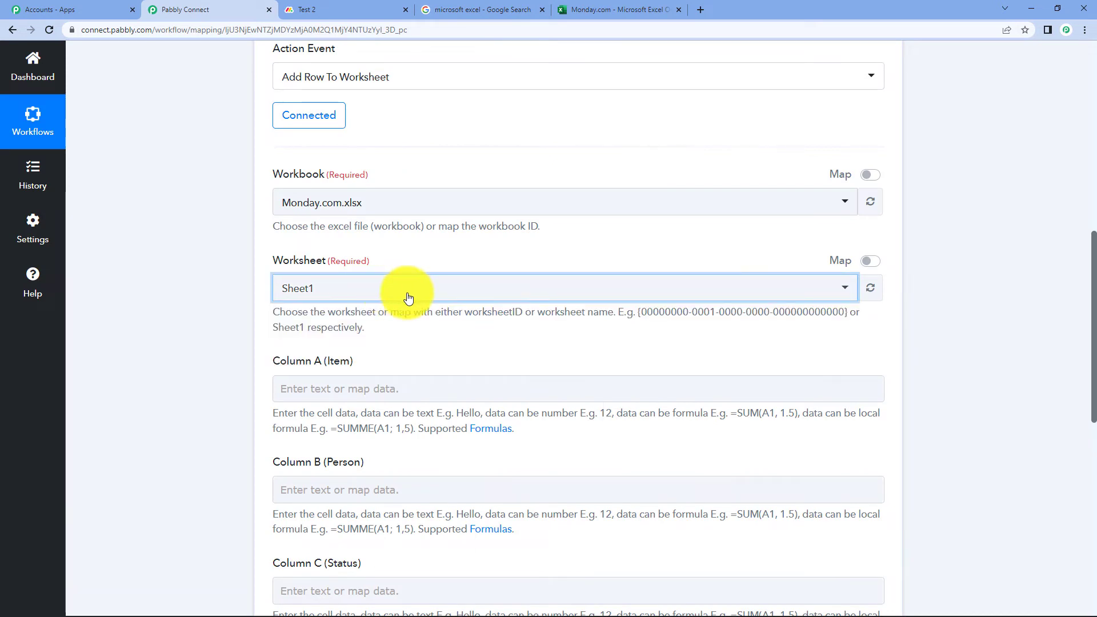
scroll(629, 276, "down", 3)
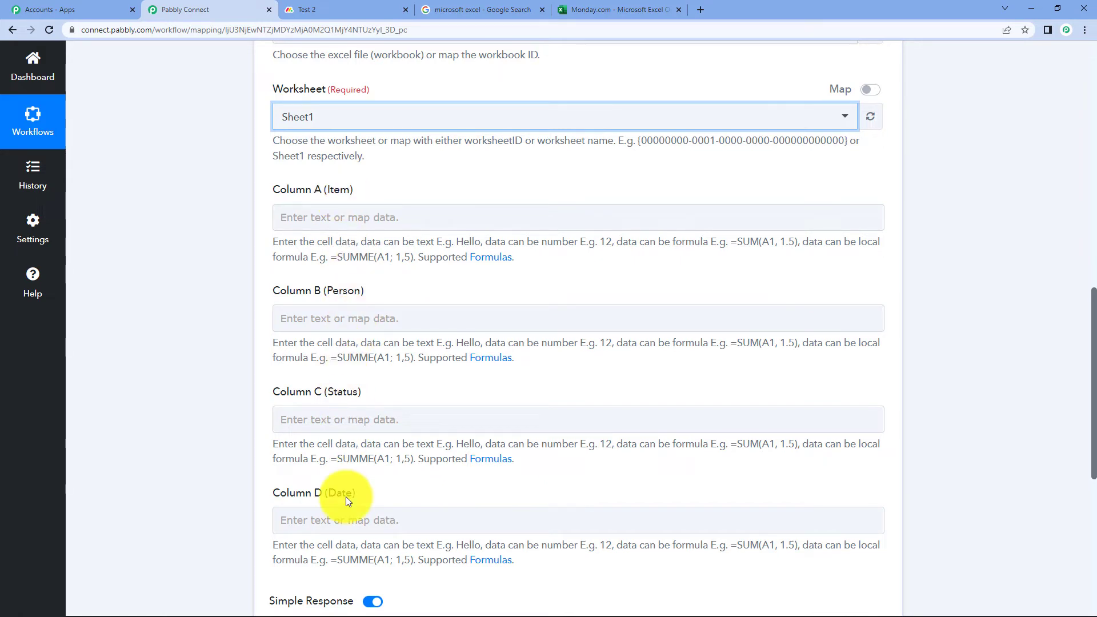
Map Column A (Item) to the Data Items 0 Name value from the Get an Item step.
left_click(369, 222)
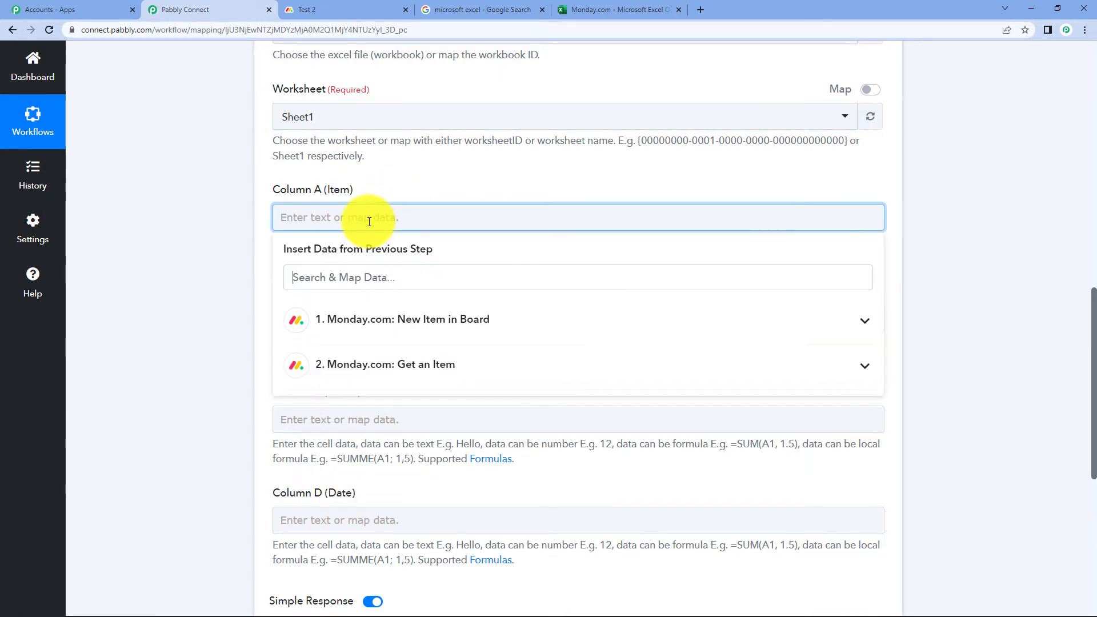
left_click(400, 357)
scroll(521, 427, "down", 1)
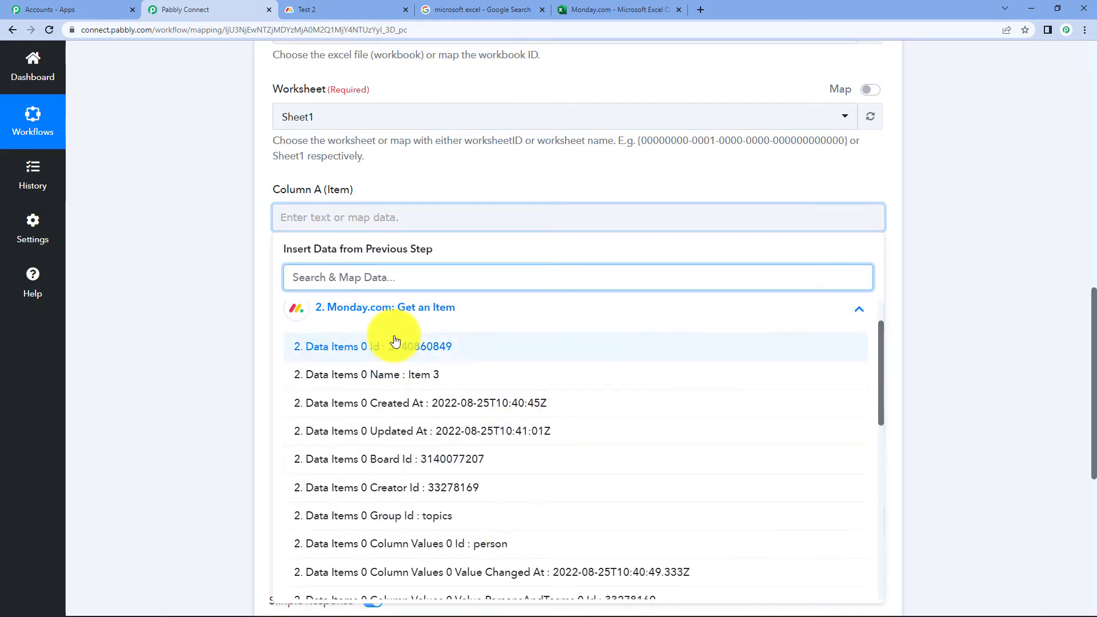
scroll(457, 466, "down", 4)
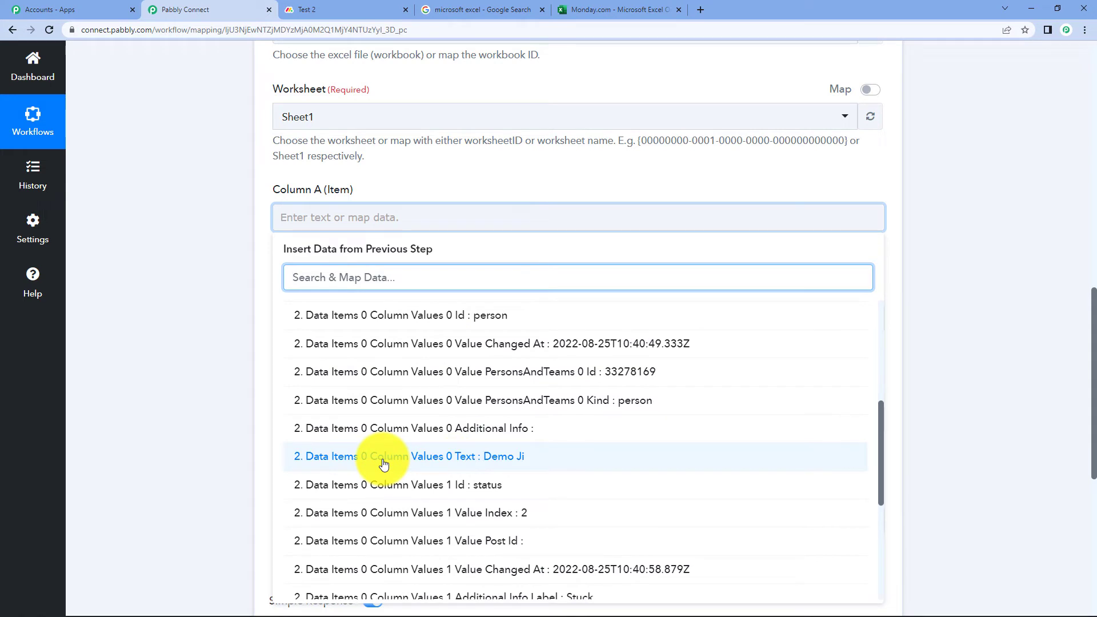
scroll(532, 440, "up", 2)
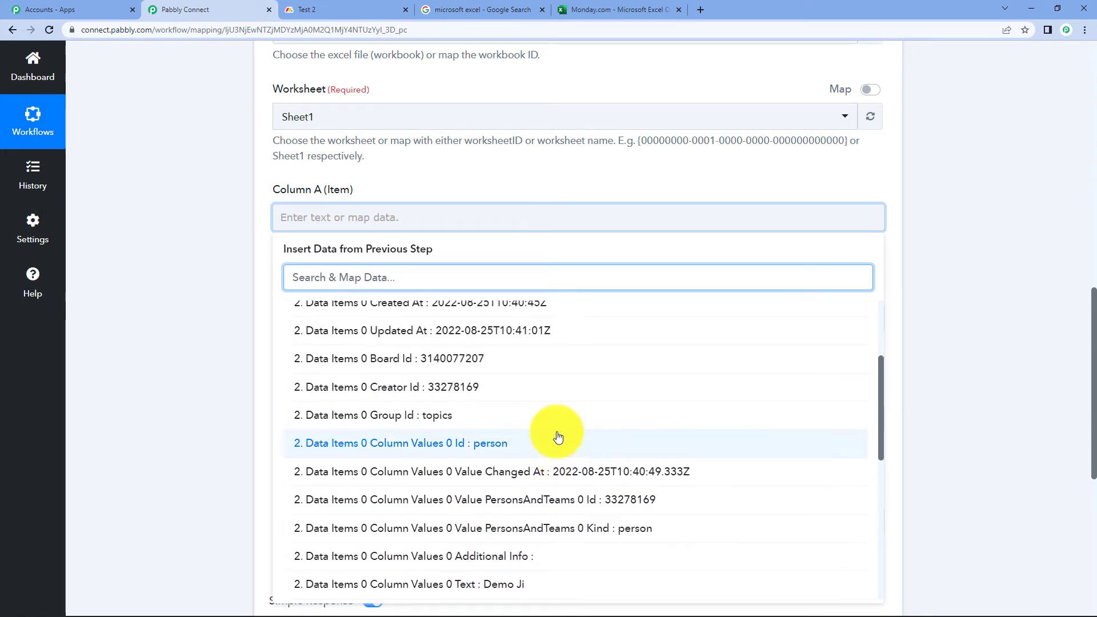
scroll(558, 437, "up", 3)
left_click(453, 435)
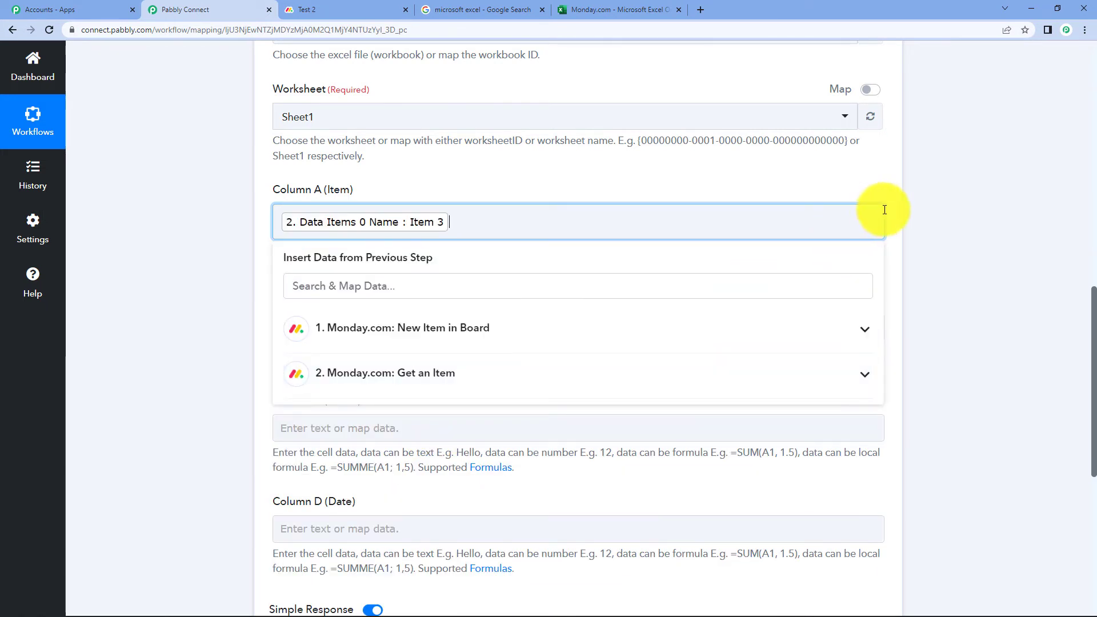
left_click(937, 209)
Map Column B (Person) to the Data Items 0 Column Values 0 Text value from Get an Item.
scroll(622, 215, "down", 1)
left_click(350, 269)
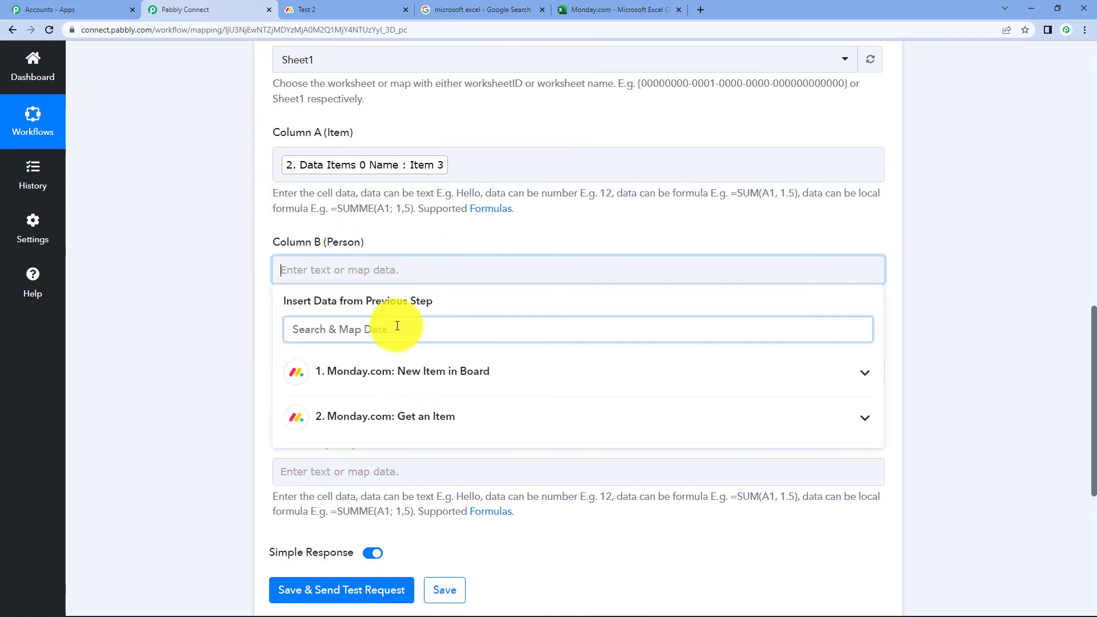
left_click(423, 415)
scroll(457, 463, "down", 5)
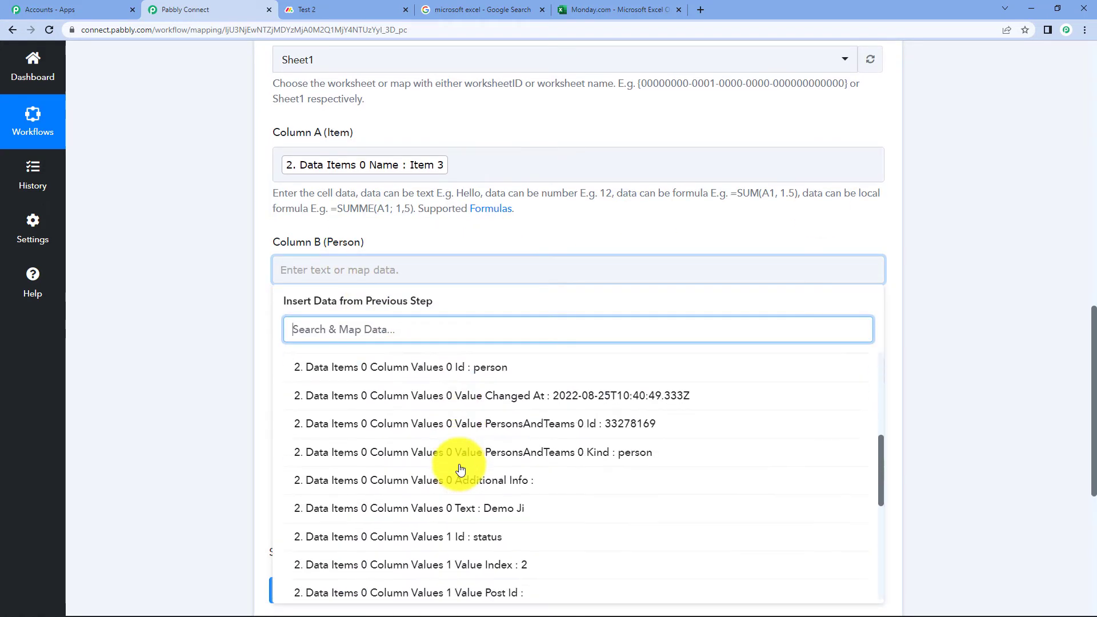
scroll(460, 469, "down", 2)
left_click(509, 449)
left_click(983, 220)
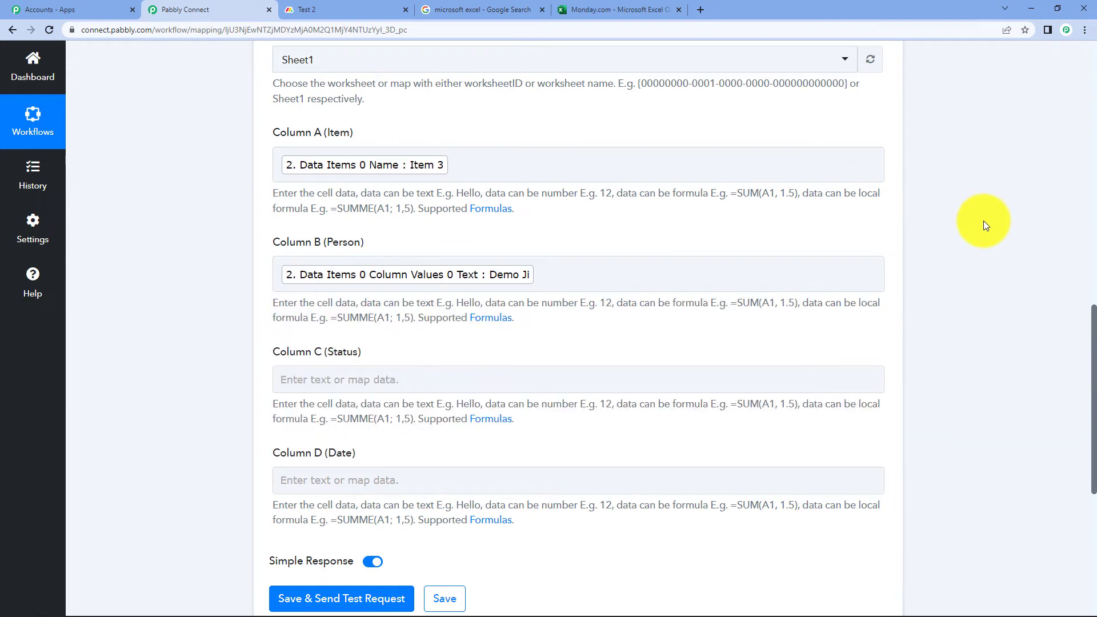
Map Column C (Status) to the Data Items 0 Column Values 1 Text value from Get an Item.
scroll(340, 216, "down", 3)
left_click(337, 211)
left_click(411, 353)
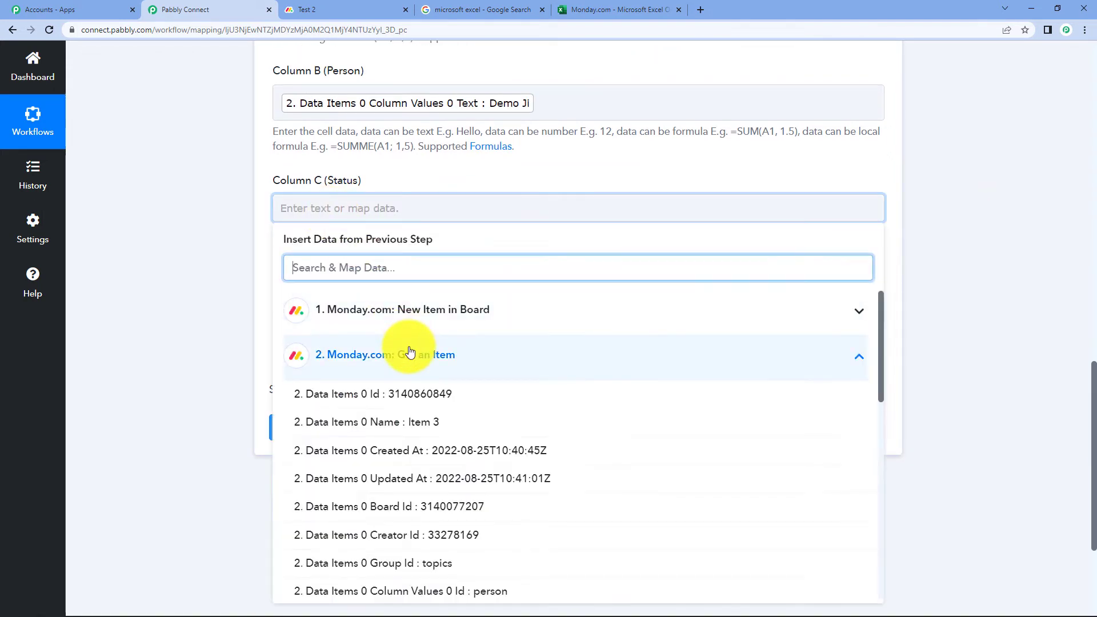
scroll(454, 474, "down", 8)
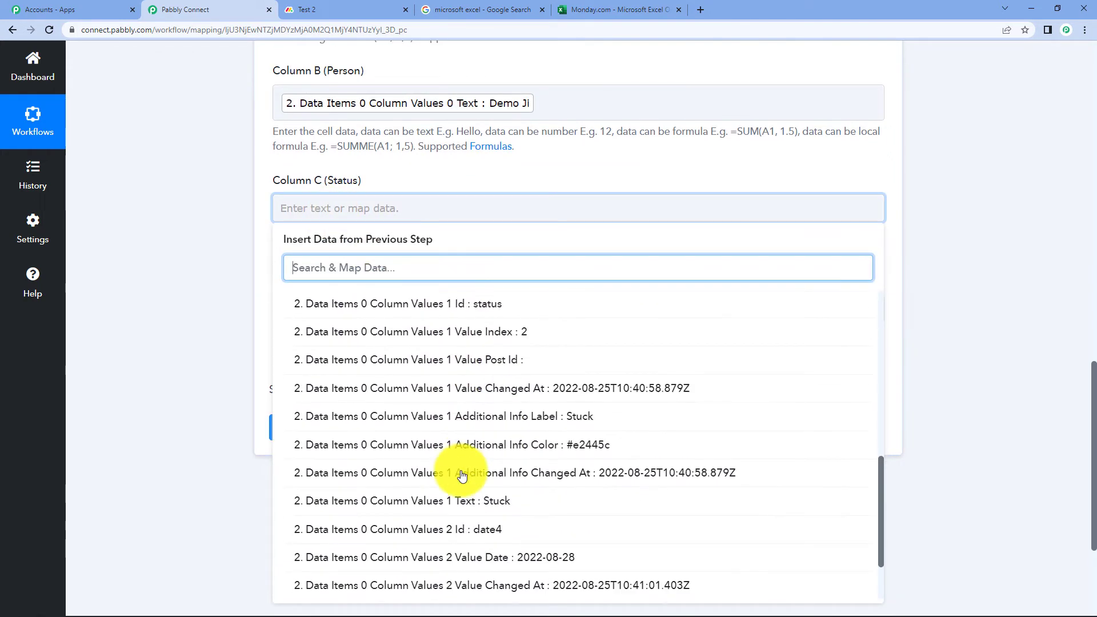
scroll(462, 474, "down", 2)
left_click(461, 415)
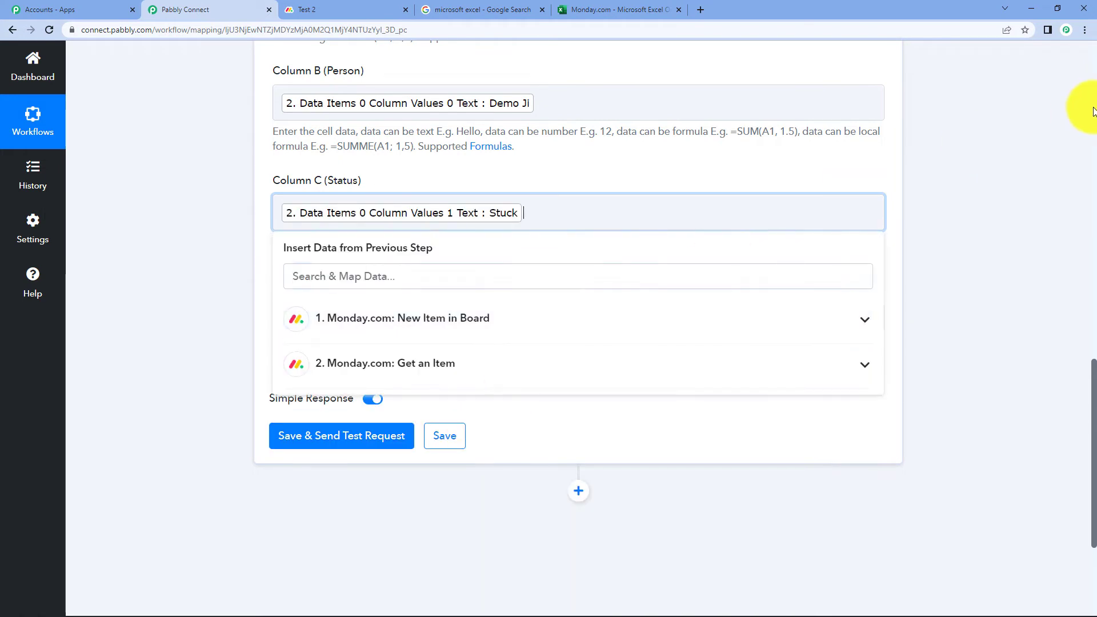
left_click(1051, 128)
Search Get an Item's data for "date" and map Column D (Date) to Data Items 0 Column Values 2 Value Date.
left_click(289, 318)
left_click(392, 461)
scroll(487, 567, "down", 2)
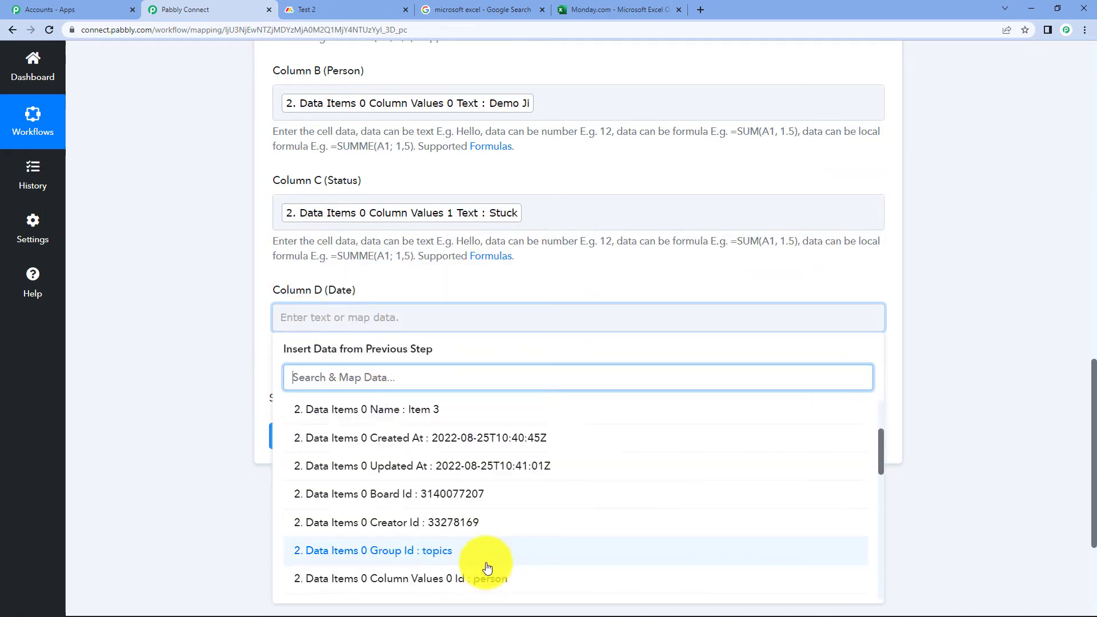
scroll(457, 514, "down", 5)
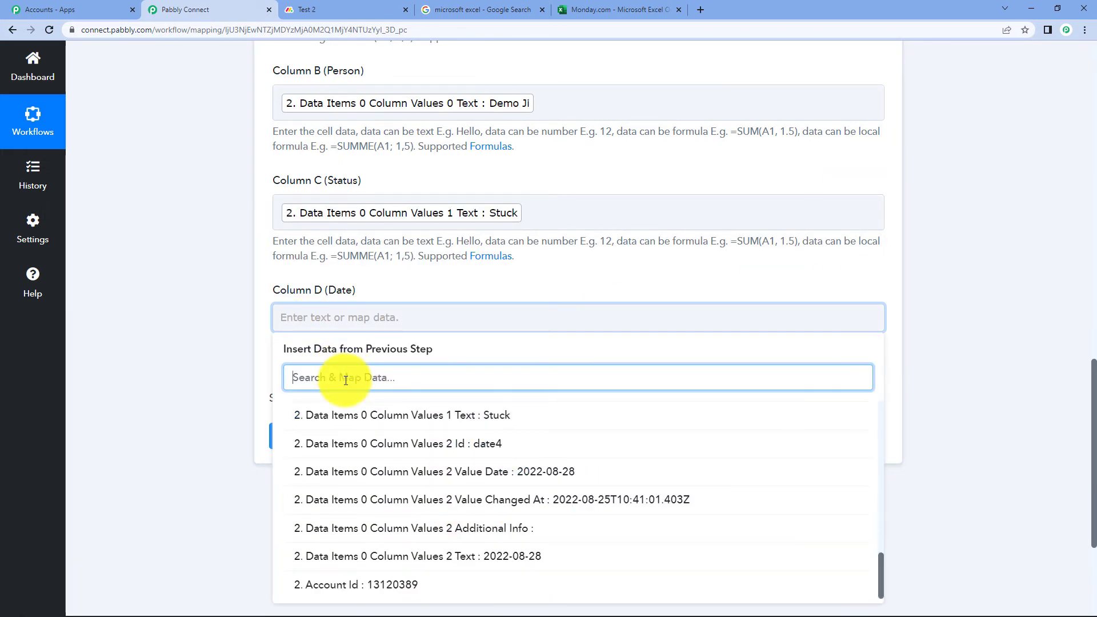
type("date")
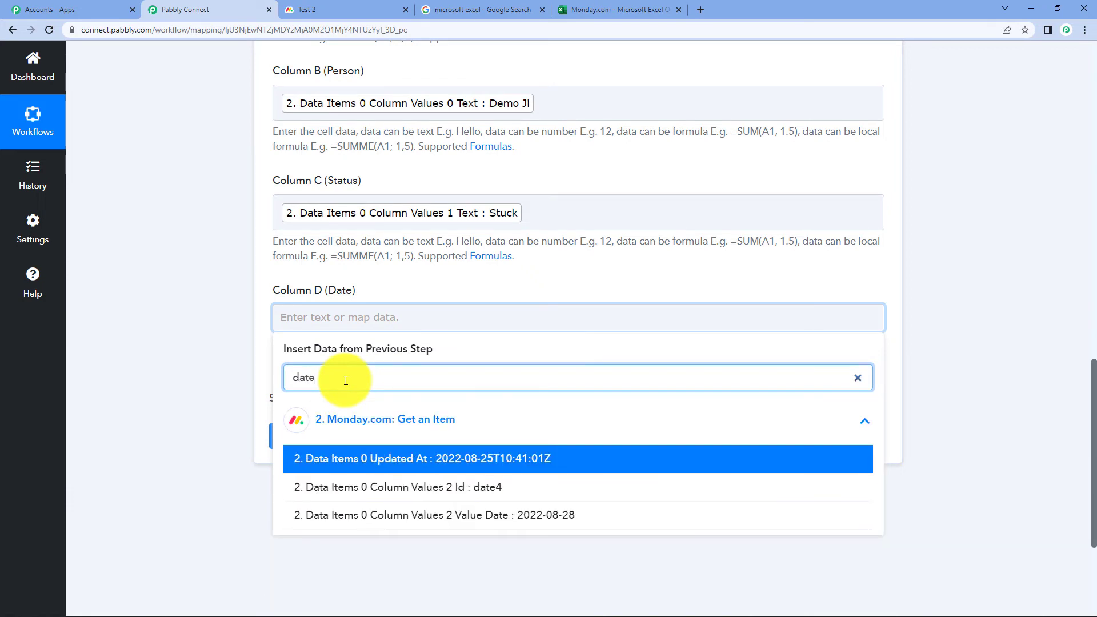
left_click(485, 516)
left_click(961, 224)
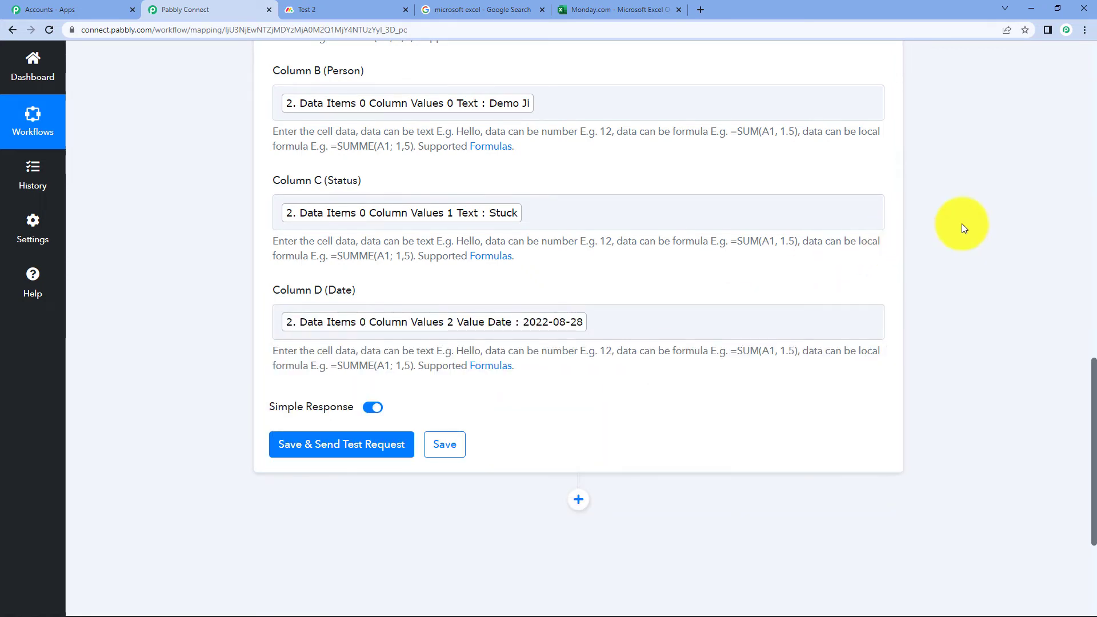
Collapse the Microsoft Excel Add Row To Worksheet action in the workflow.
scroll(1078, 368, "up", 8)
scroll(949, 320, "up", 4)
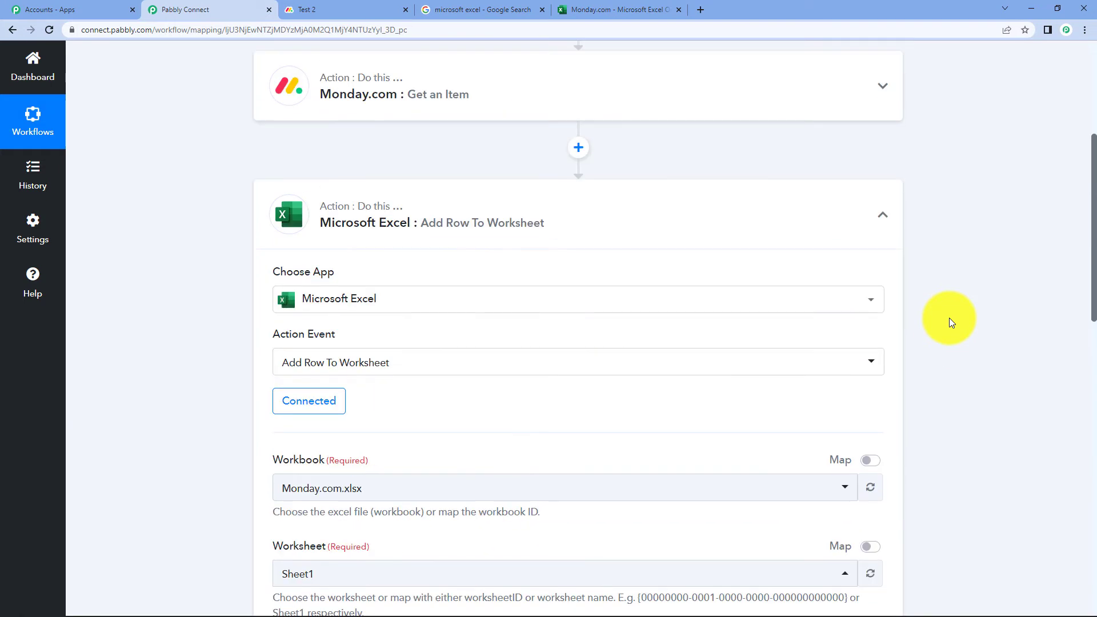
left_click(895, 235)
scroll(911, 276, "up", 5)
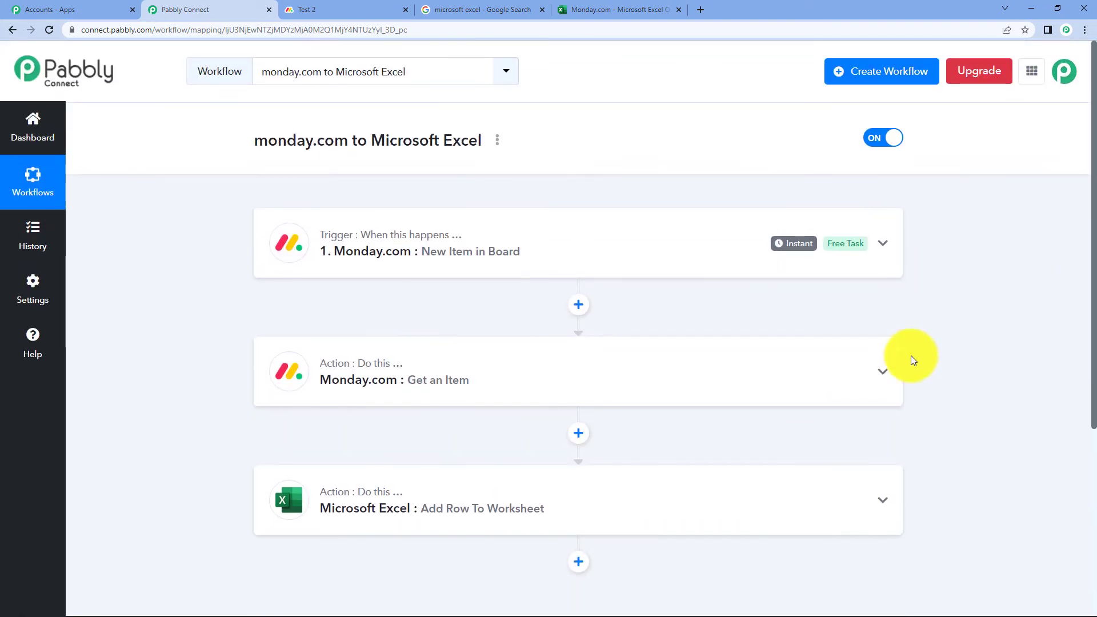
left_click(288, 5)
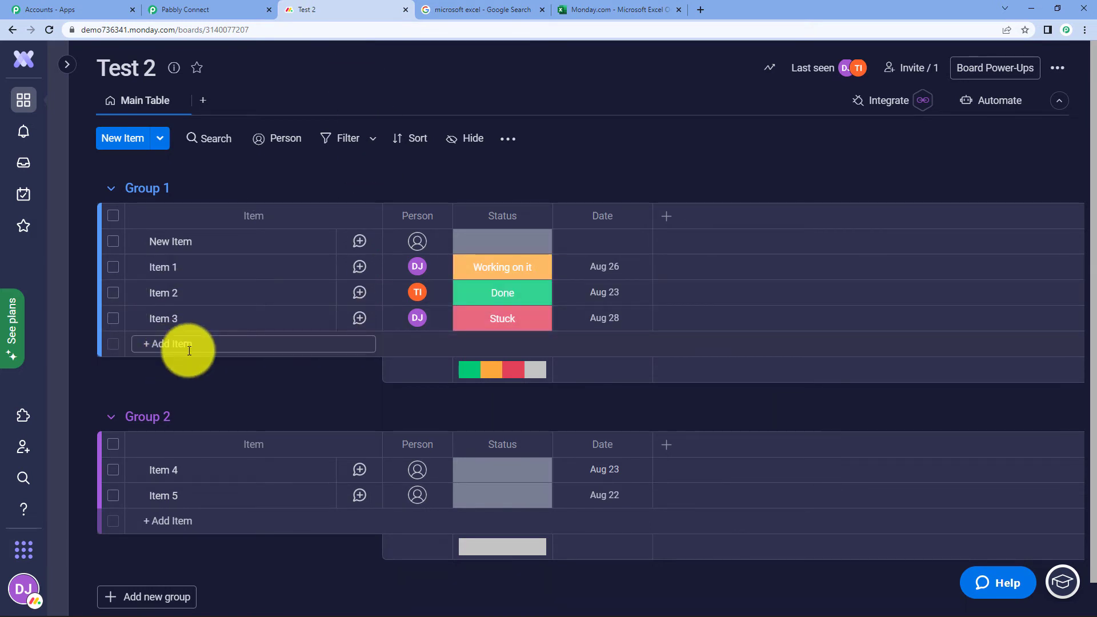
left_click(155, 5)
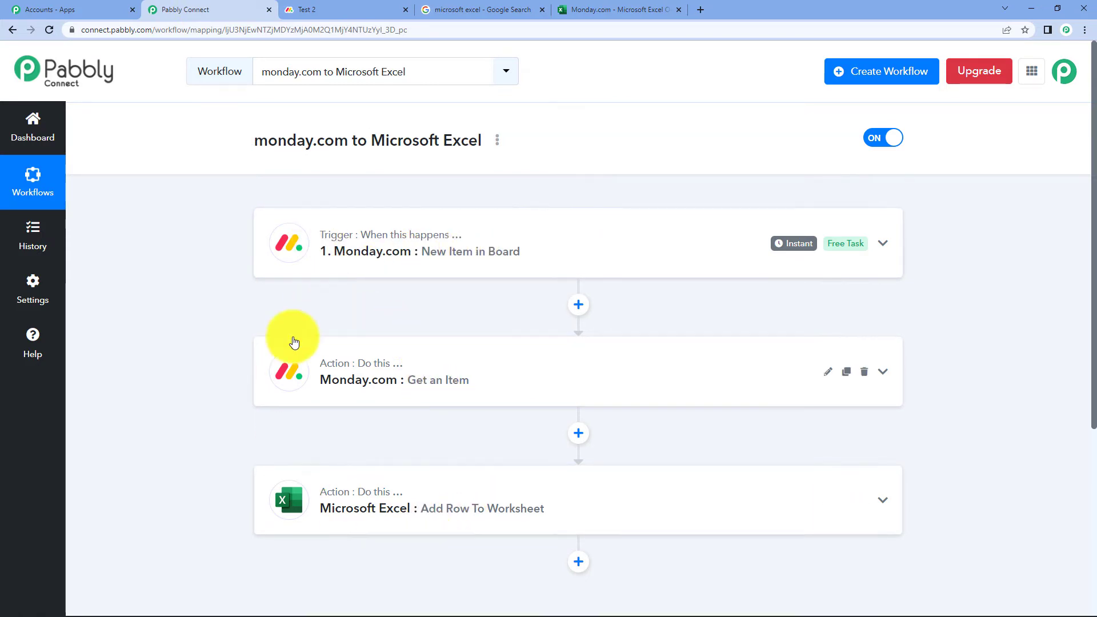
left_click(326, 9)
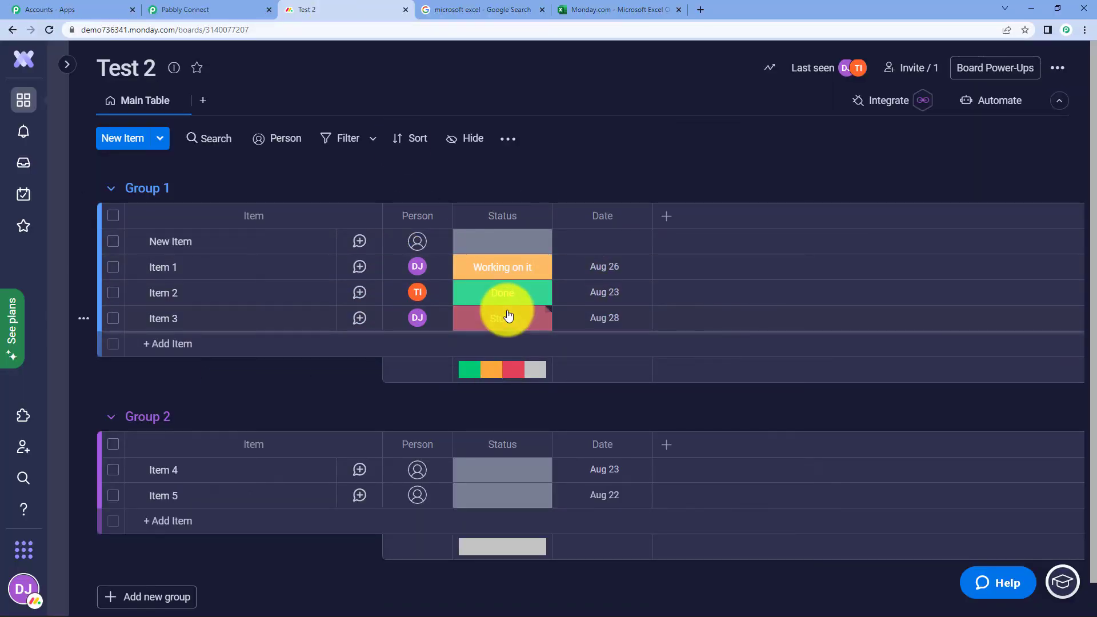
left_click(223, 9)
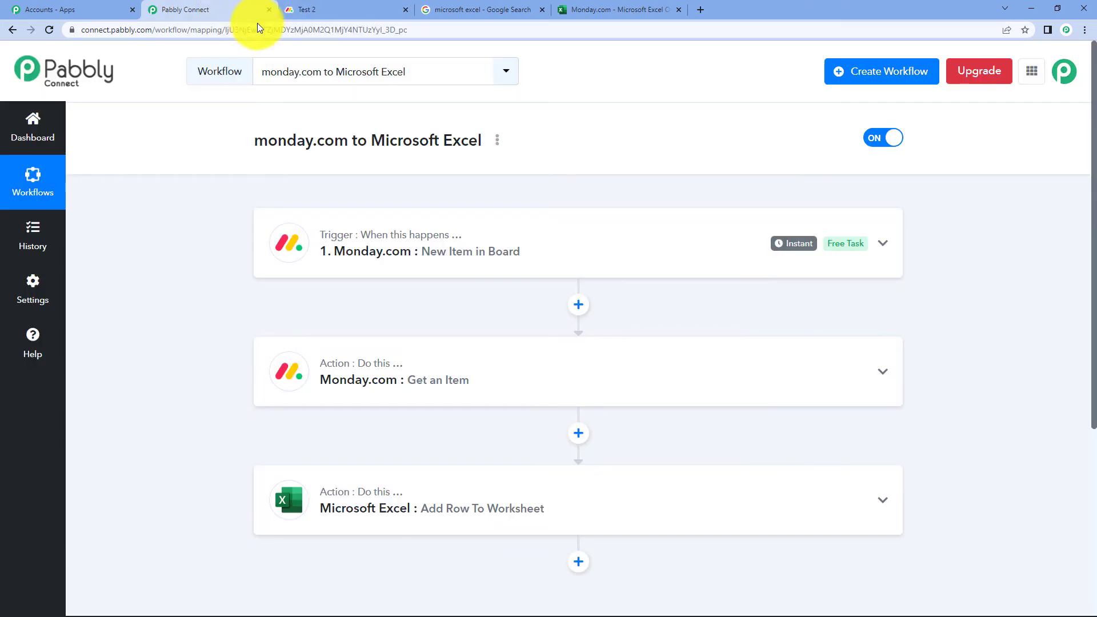
Insert a Delay by Pabbly action between the New Item in Board trigger and Get an Item.
left_click(579, 305)
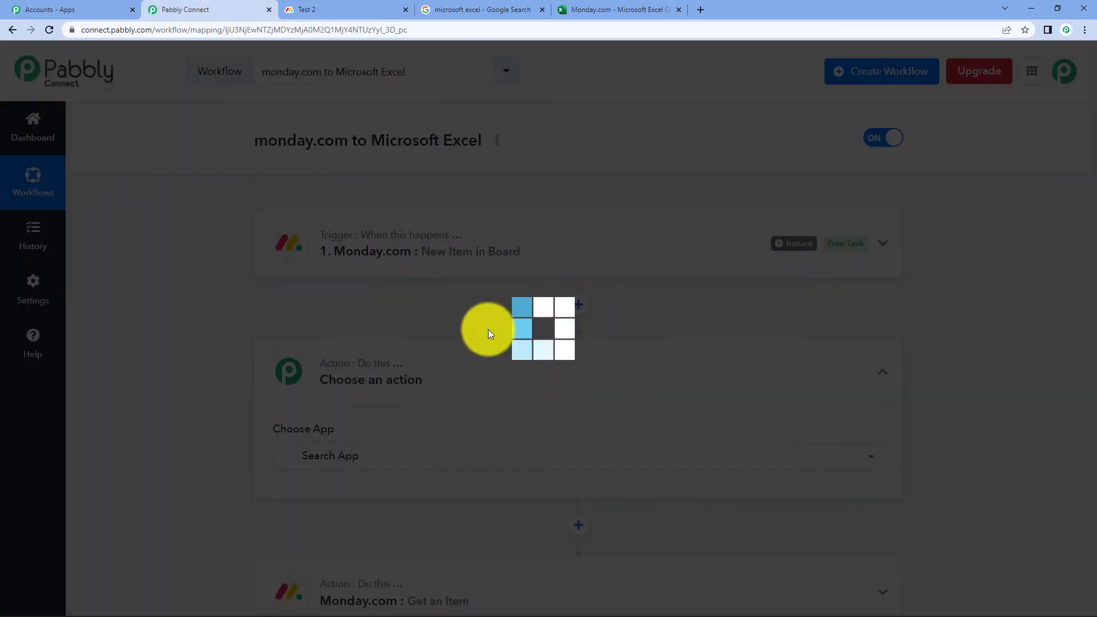
type("del")
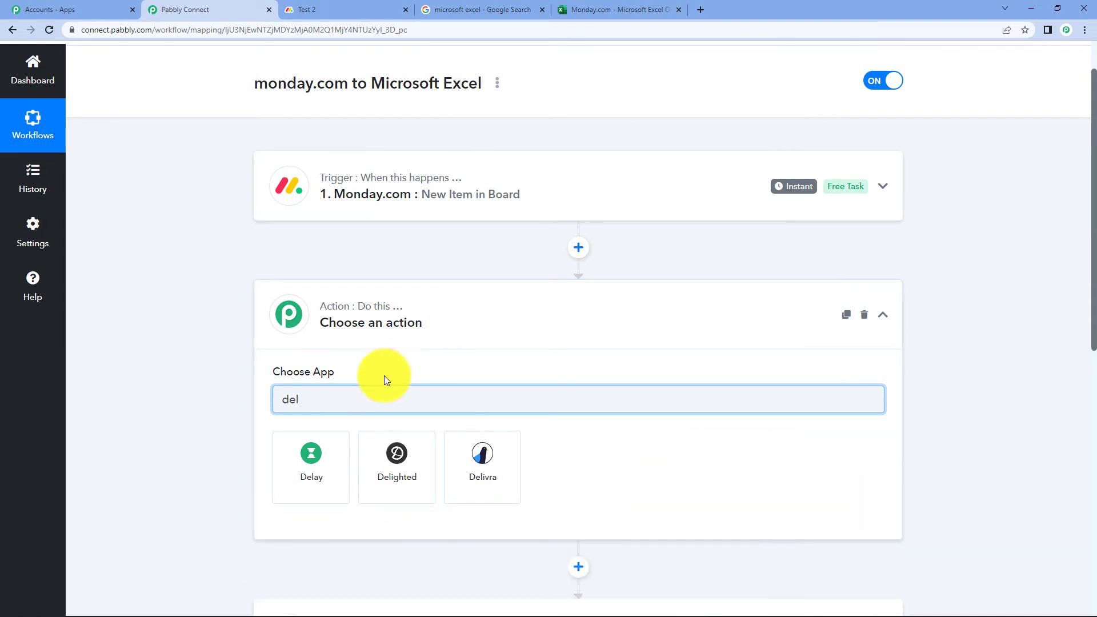
left_click(313, 451)
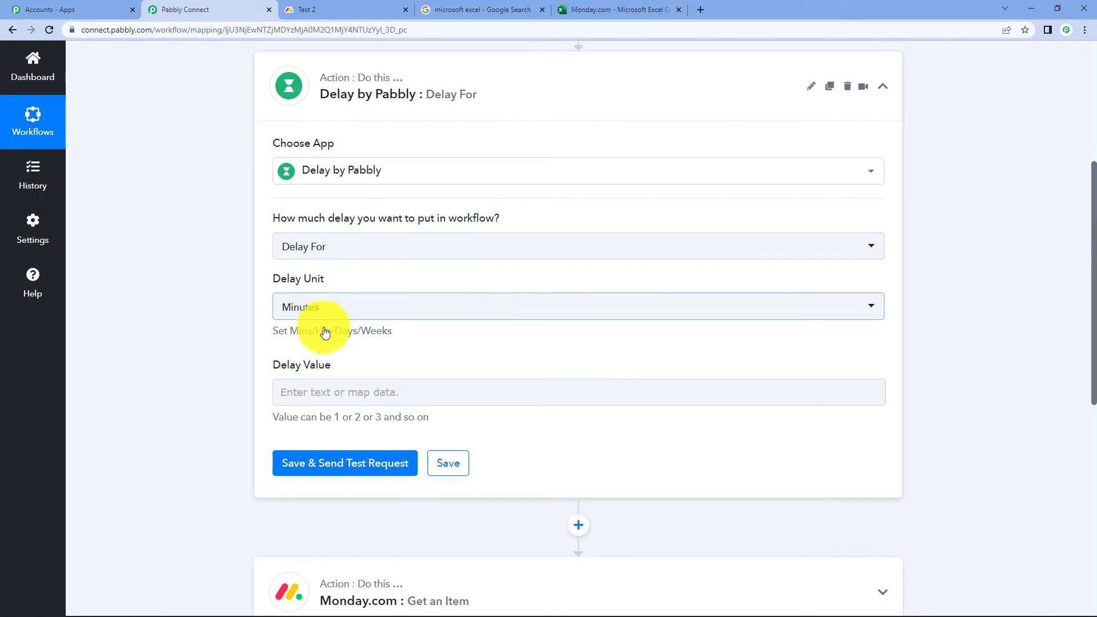
Set the Delay For action to 1 minute, save it and send its test request.
left_click(369, 404)
type("1")
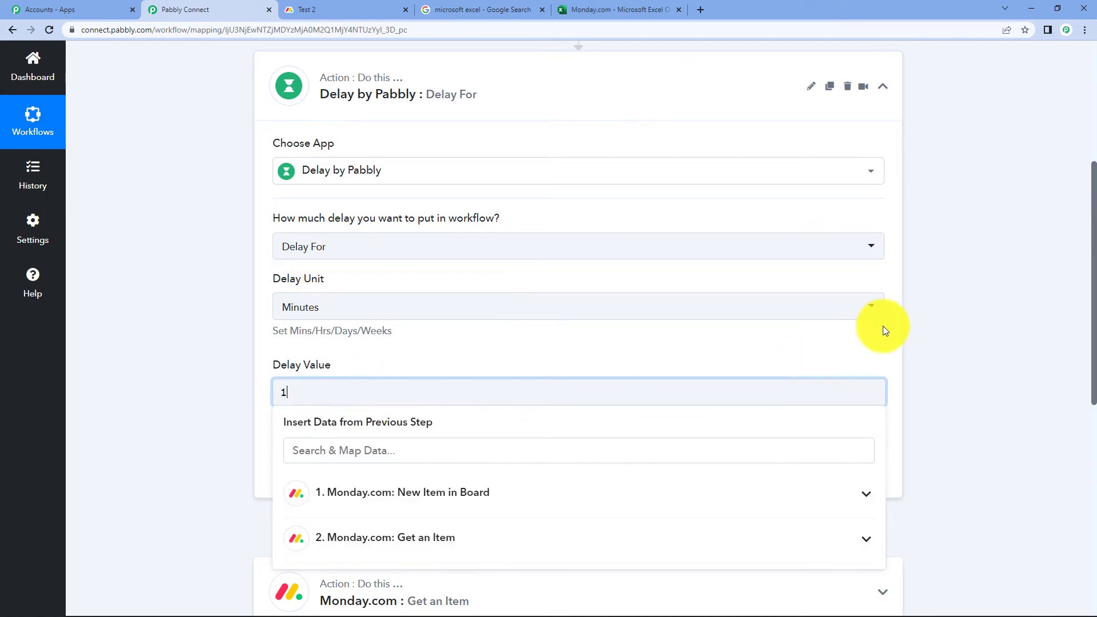
left_click(996, 309)
left_click(328, 467)
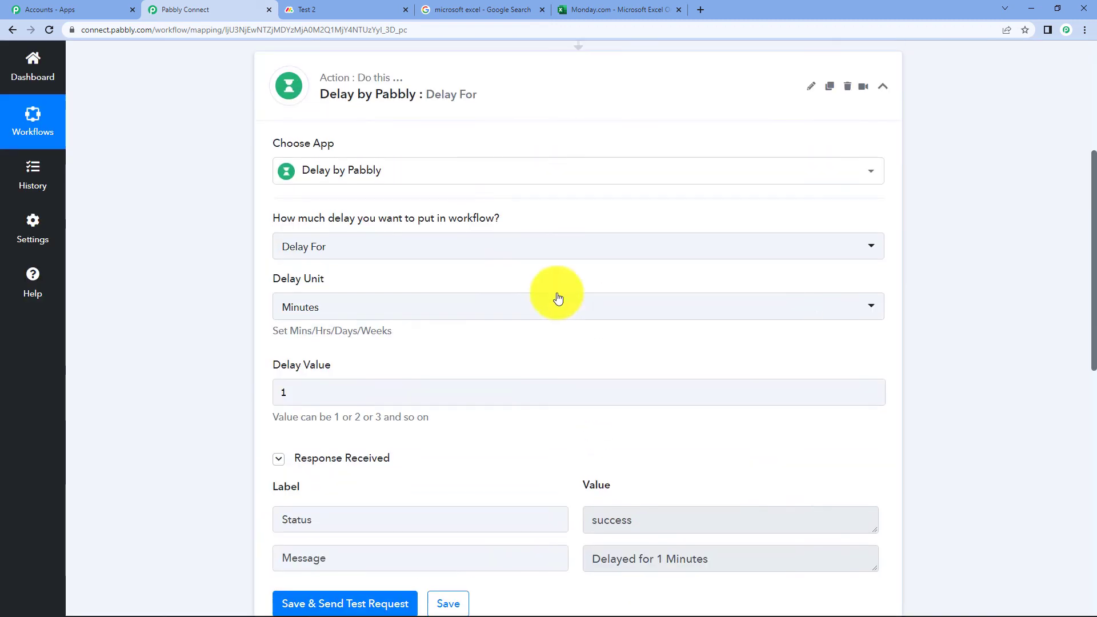
Review the delay's place between the New Item in Board trigger and Get an Item, alongside the Test 2 board's items in monday.com.
left_click(306, 9)
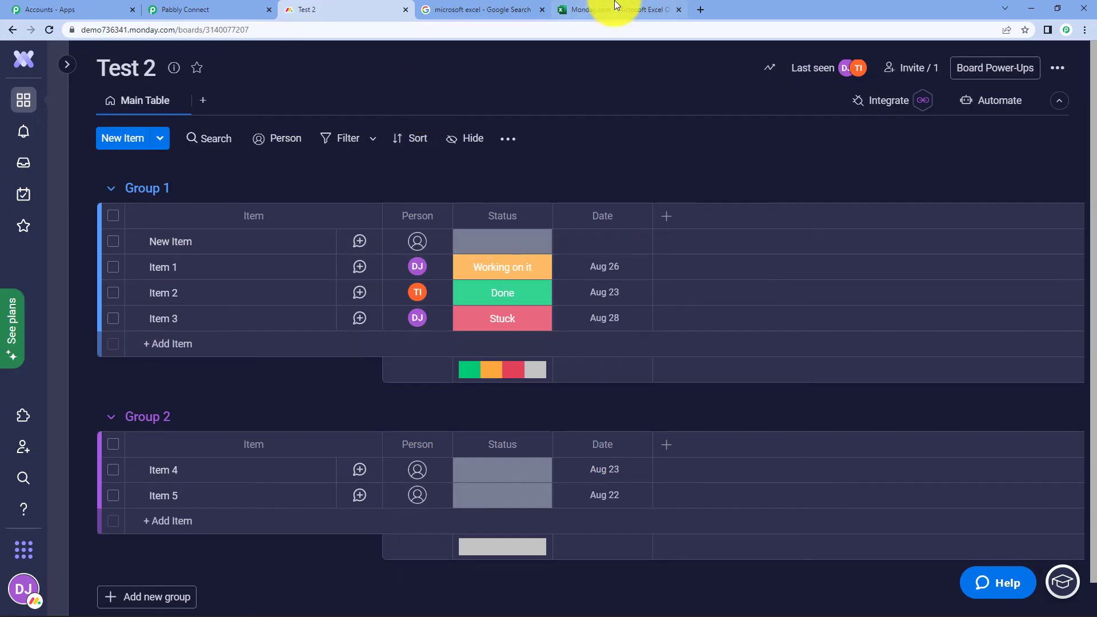
left_click(248, 6)
scroll(313, 194, "up", 4)
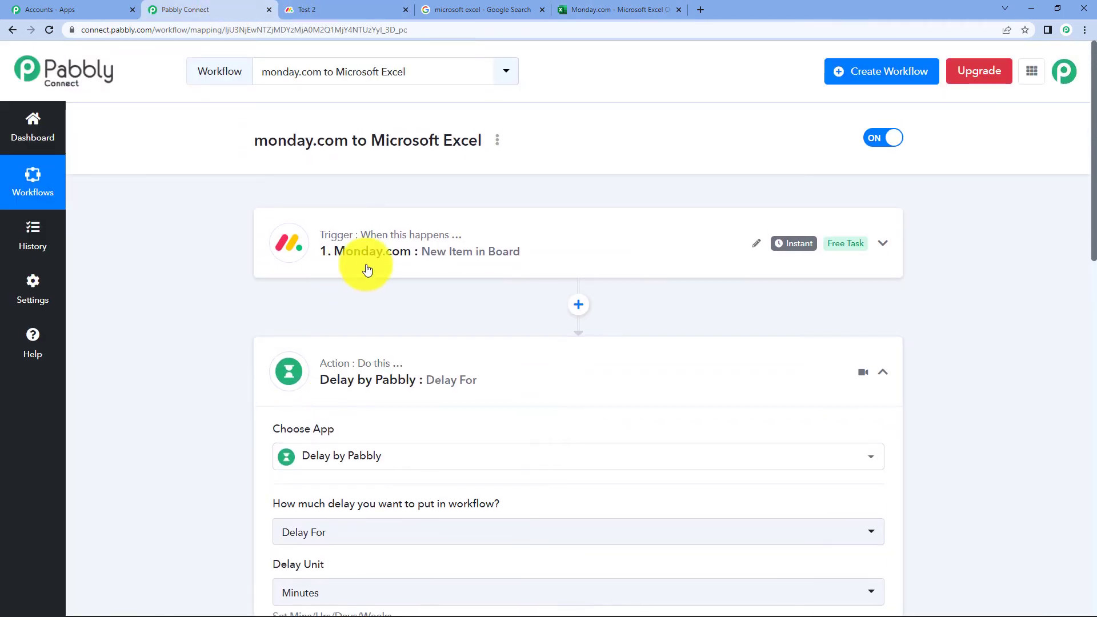
scroll(428, 323, "down", 9)
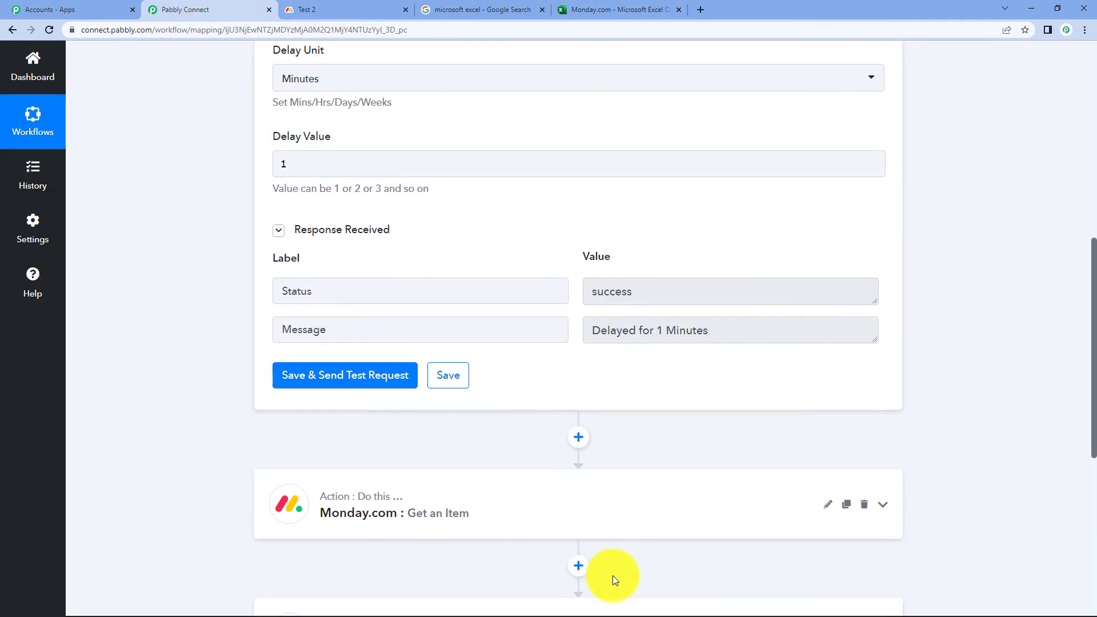
scroll(495, 482, "up", 7)
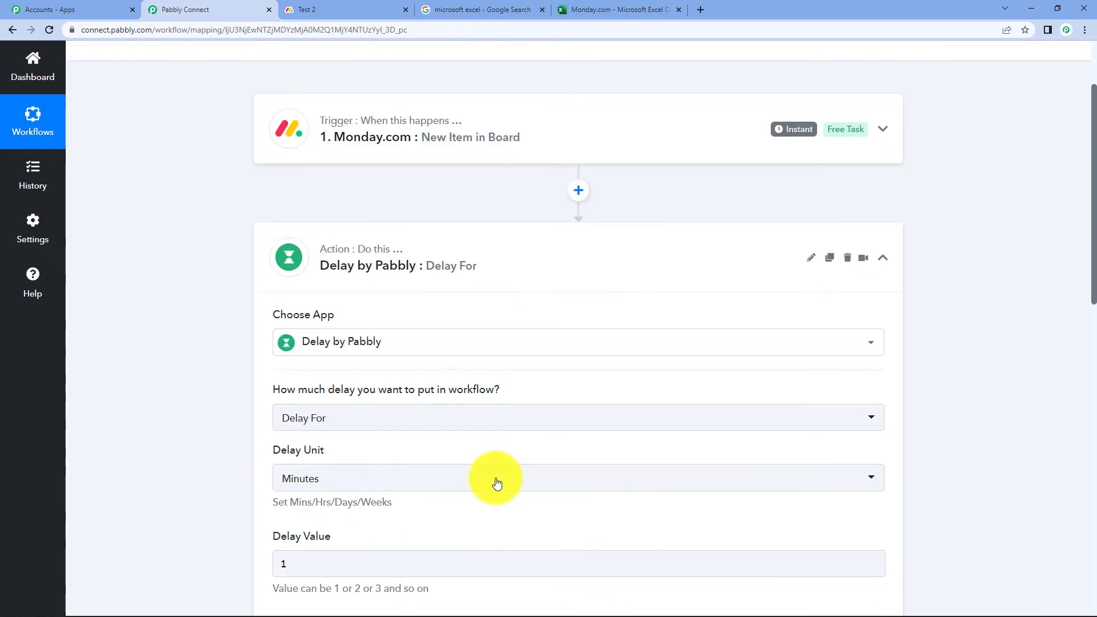
left_click(304, 7)
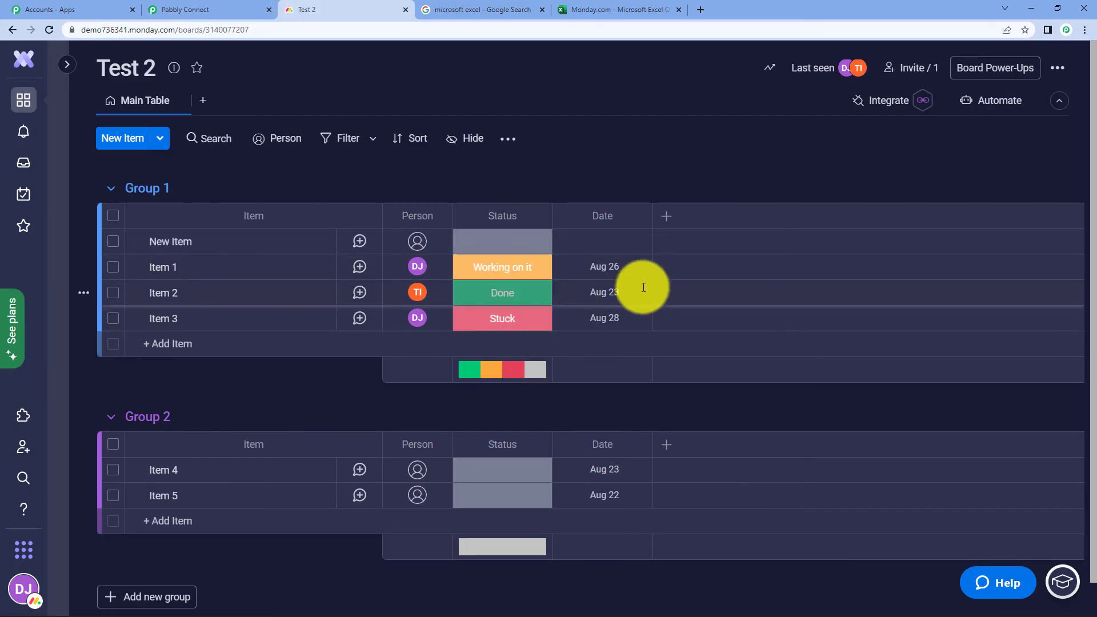
left_click(196, 8)
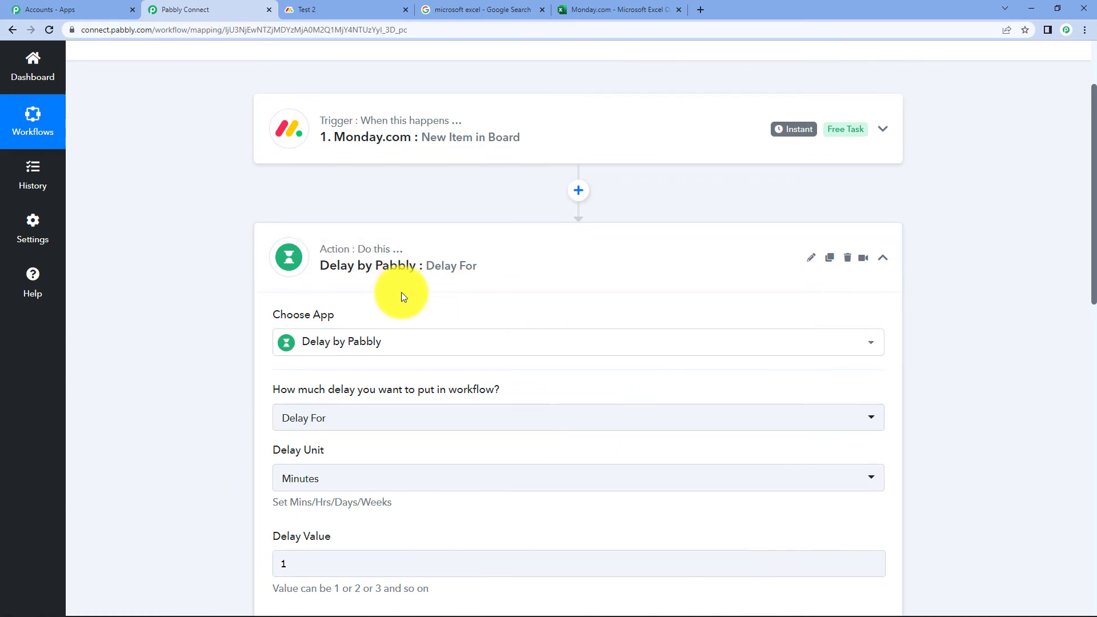
Collapse the Delay by Pabbly action after checking its one-minute settings and response.
scroll(475, 382, "down", 7)
scroll(472, 374, "down", 2)
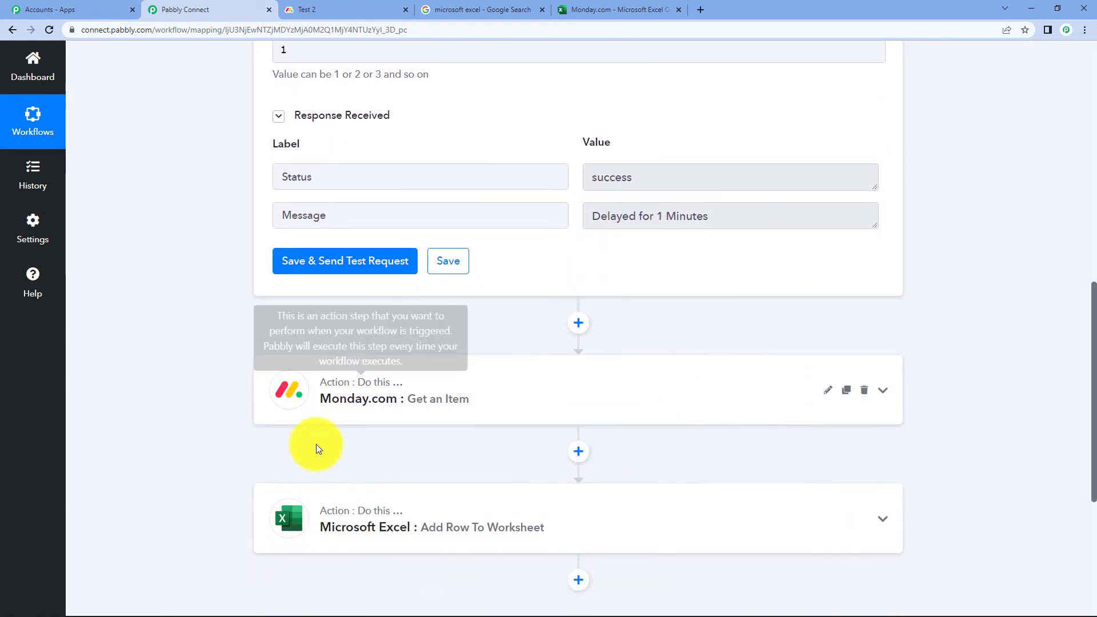
scroll(896, 281, "up", 8)
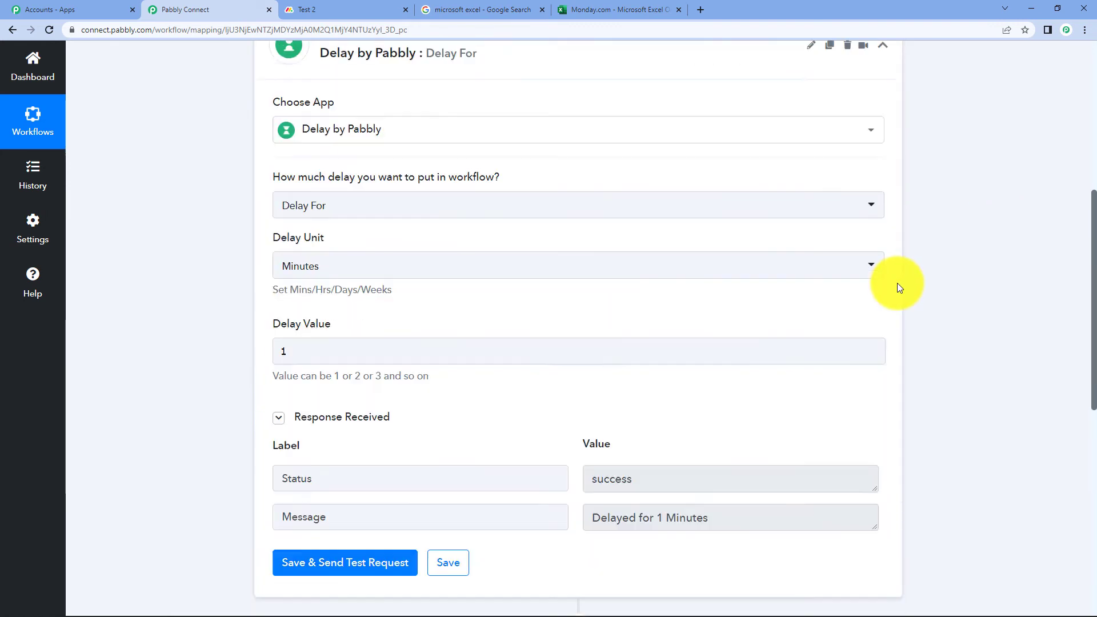
left_click(883, 201)
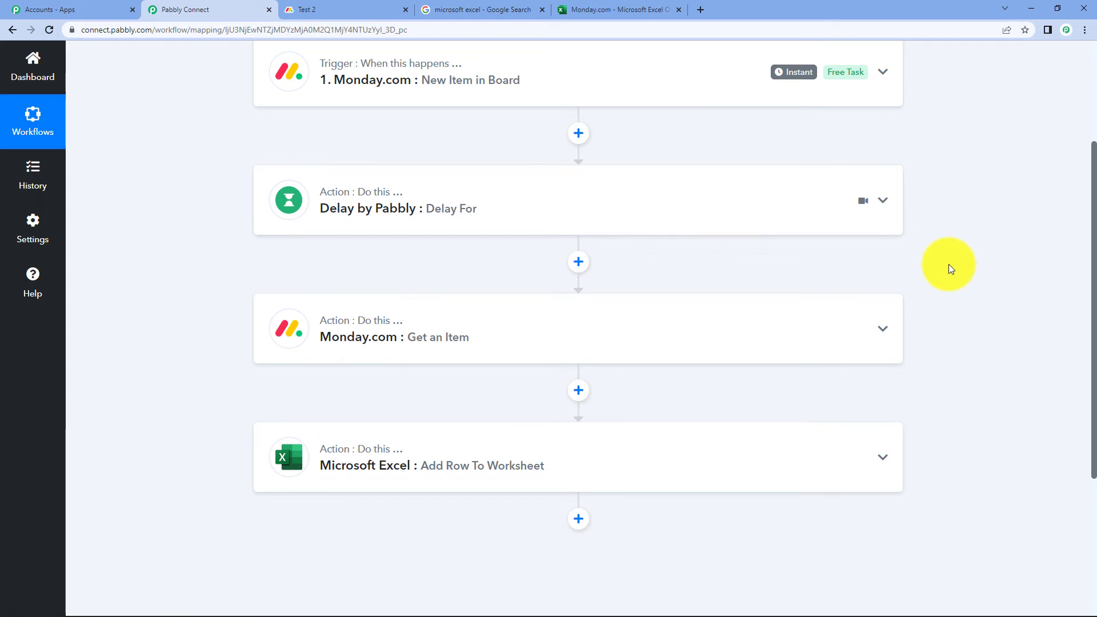
Save the Microsoft Excel Add Row To Worksheet action and send its test request with the mapped Item, Person, Status and Date columns.
left_click(448, 483)
scroll(548, 371, "down", 10)
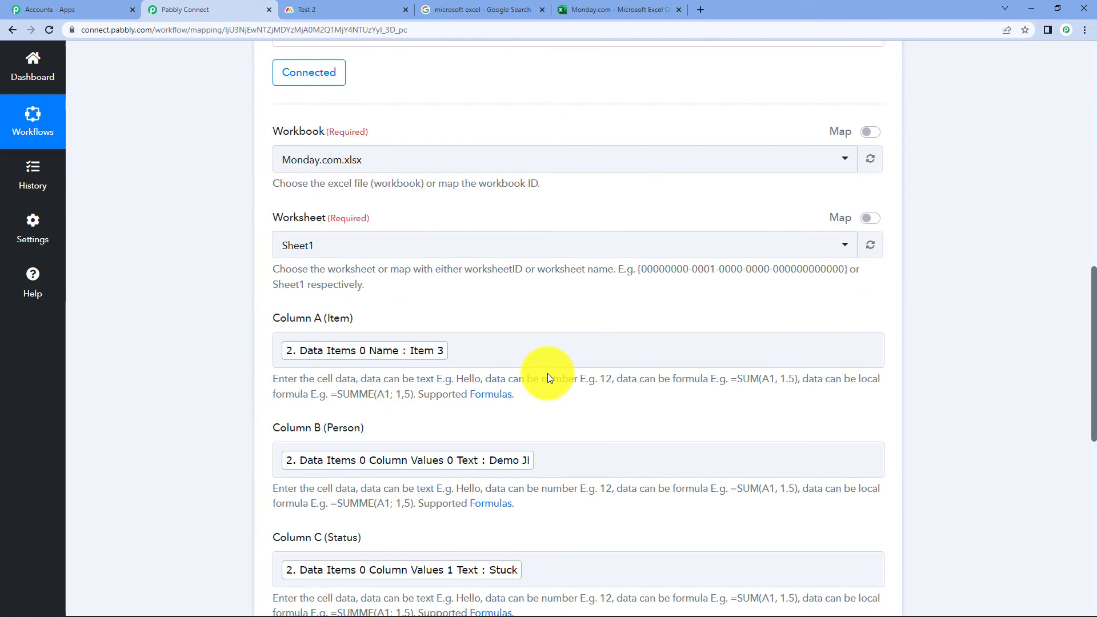
scroll(547, 374, "down", 6)
scroll(547, 374, "up", 3)
scroll(547, 374, "down", 1)
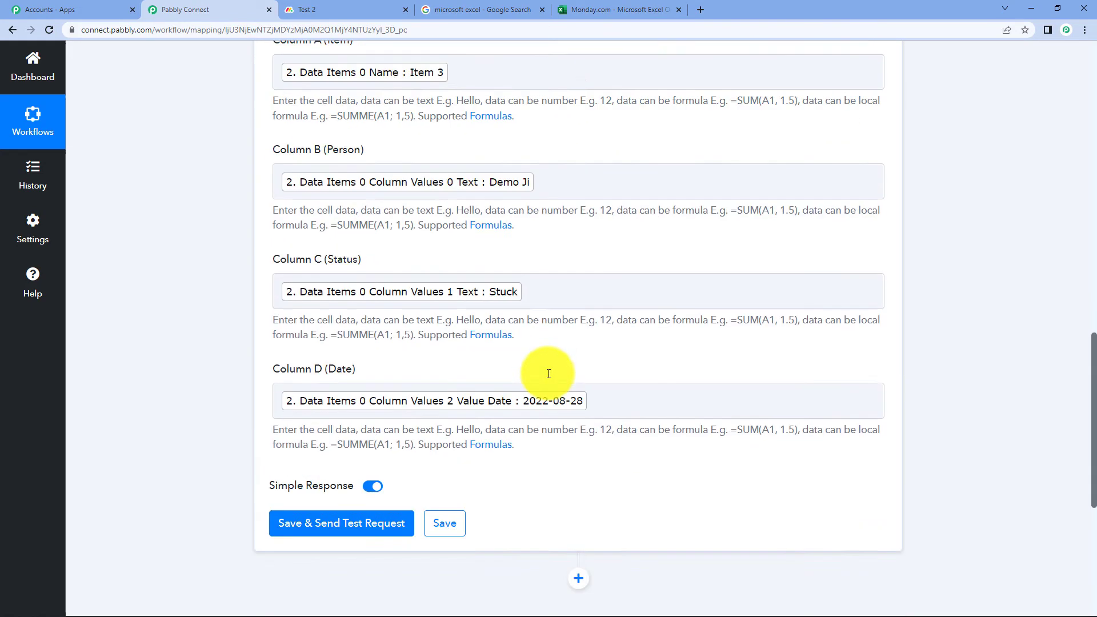
scroll(548, 374, "down", 5)
left_click(350, 237)
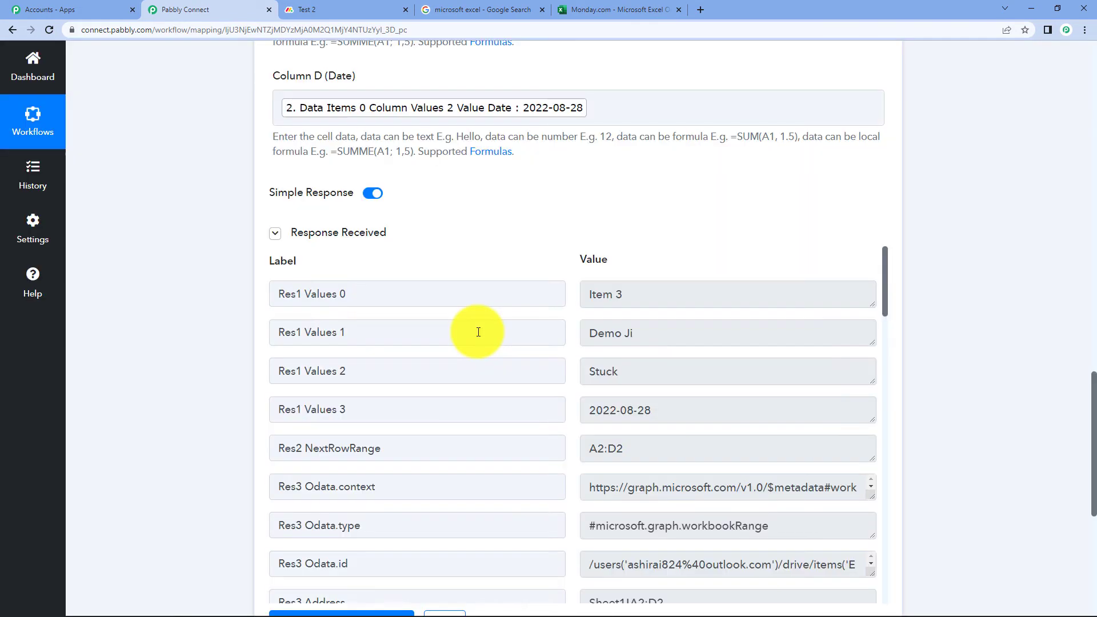
scroll(502, 380, "up", 8)
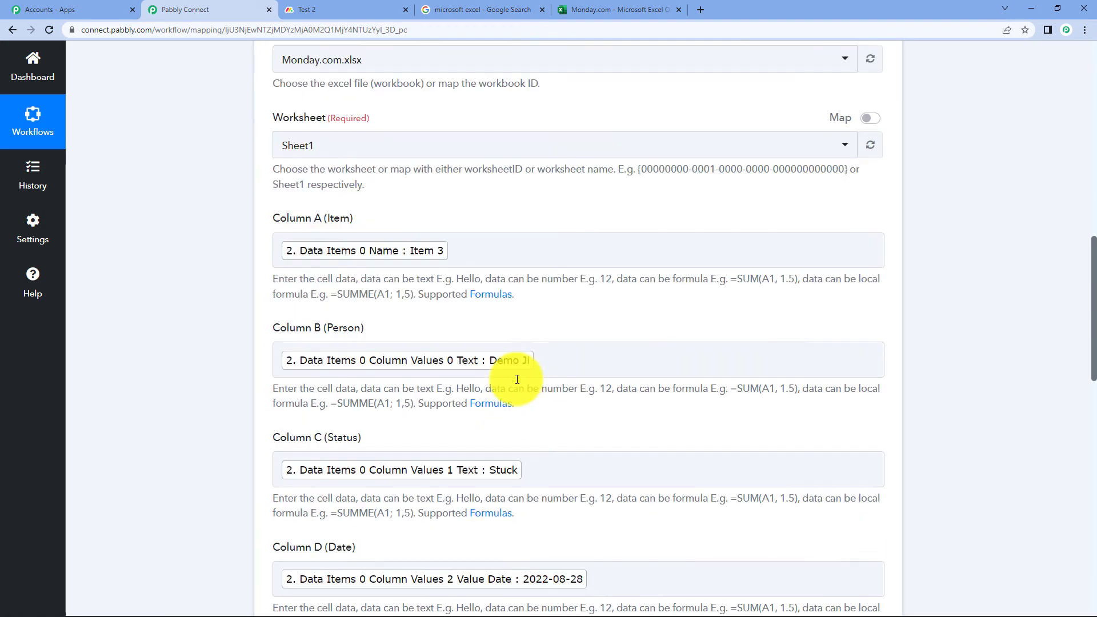
scroll(517, 379, "down", 10)
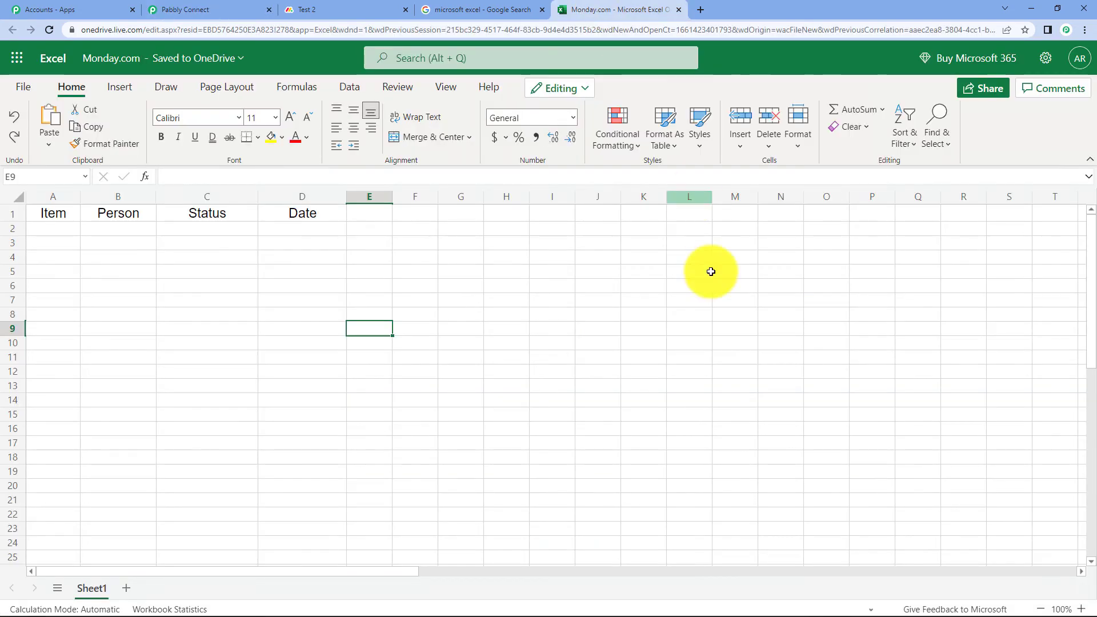
Reload the Monday.com workbook in Excel and compare the row added by the test with the Test 2 board in monday.com.
left_click(606, 10)
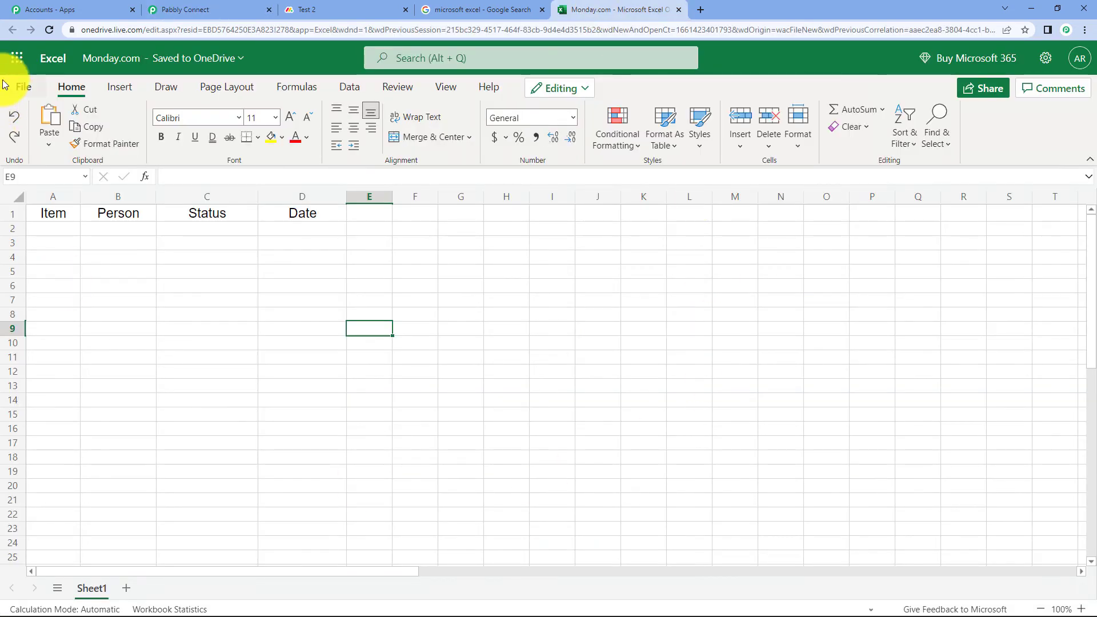
left_click(49, 30)
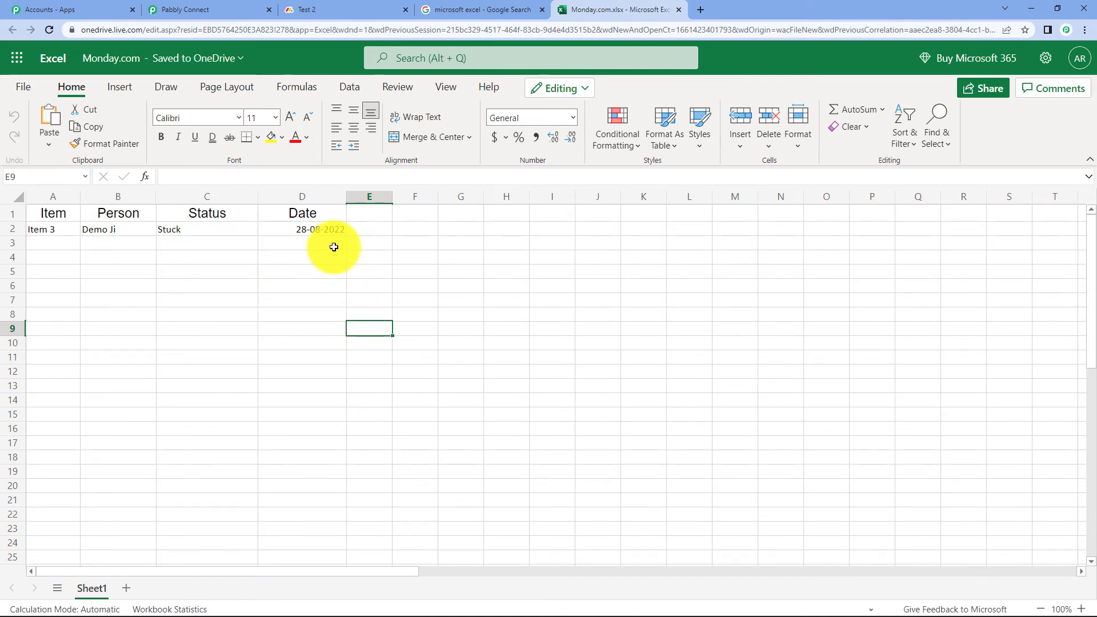
left_click(345, 9)
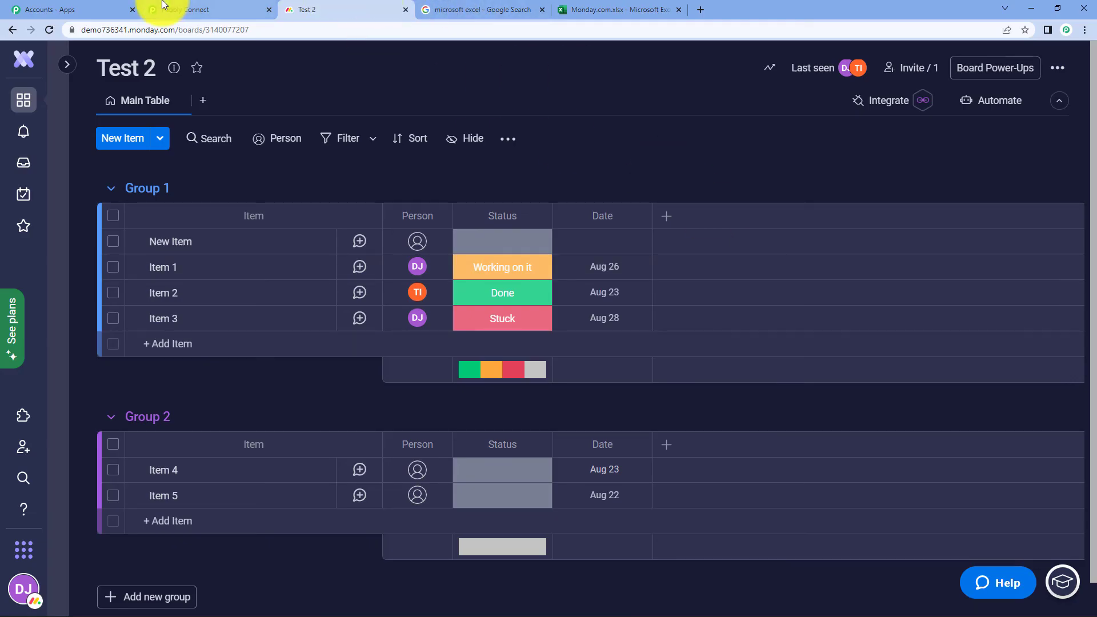
Switch to Pabbly Connect and collapse the Microsoft Excel Add Row To Worksheet action.
left_click(183, 9)
scroll(891, 360, "up", 12)
scroll(891, 360, "up", 7)
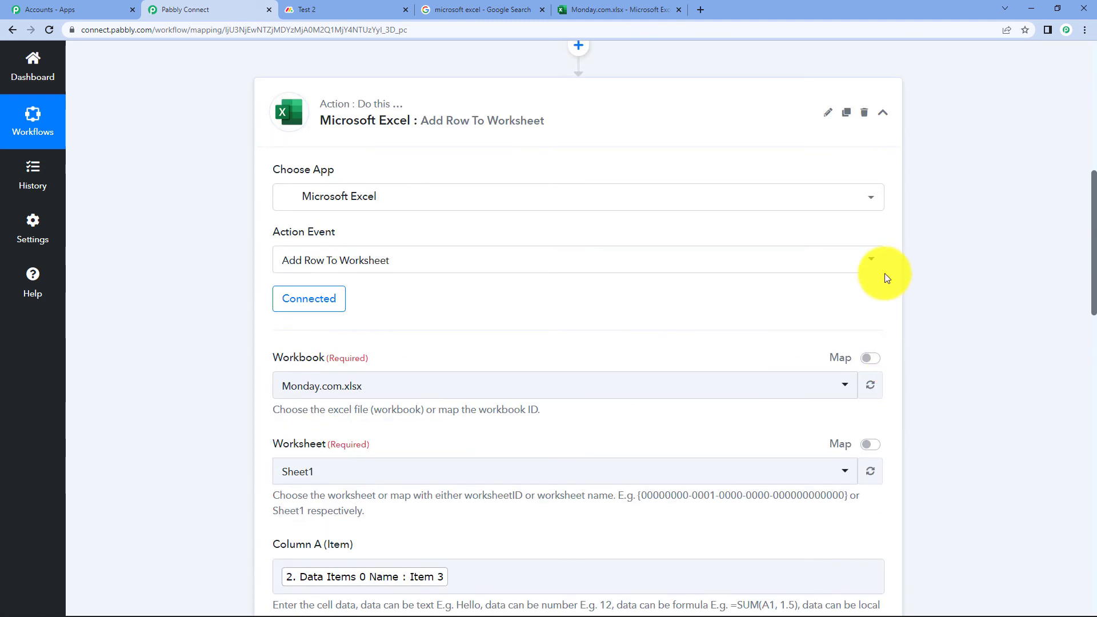
left_click(898, 267)
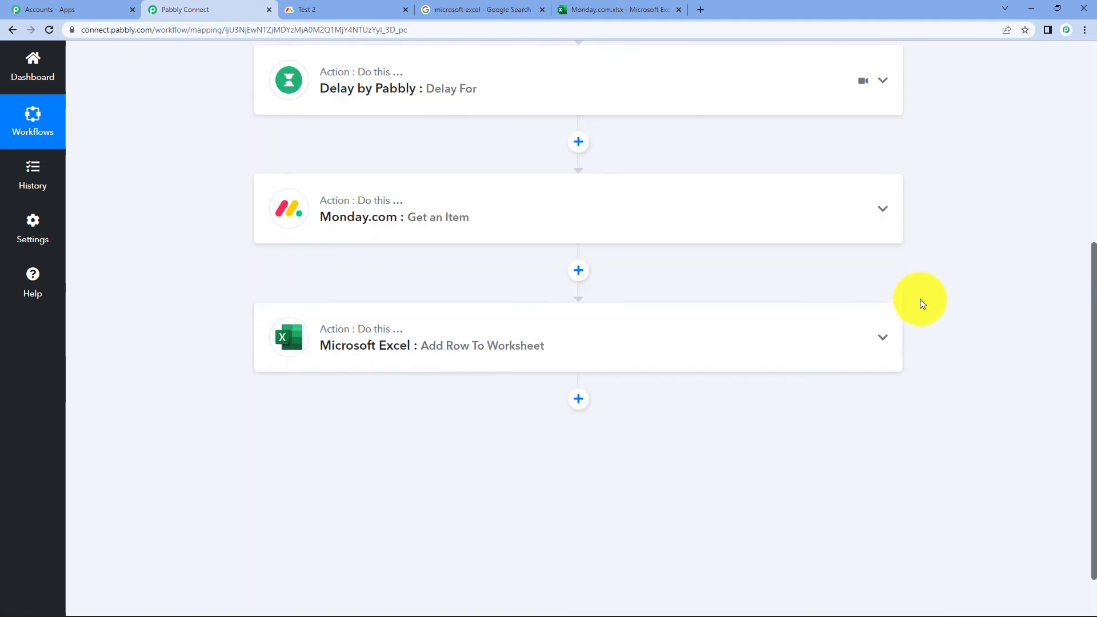
scroll(920, 299, "up", 5)
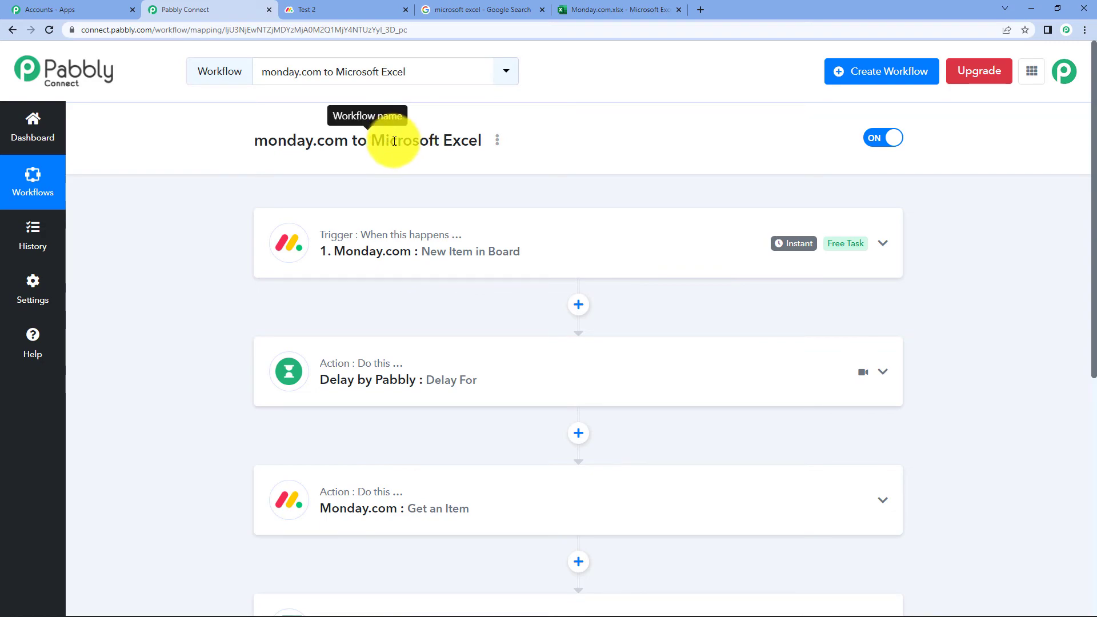
Switch to the Test 2 board in monday.com and add an item named Item 4 to Group 1.
left_click(334, 8)
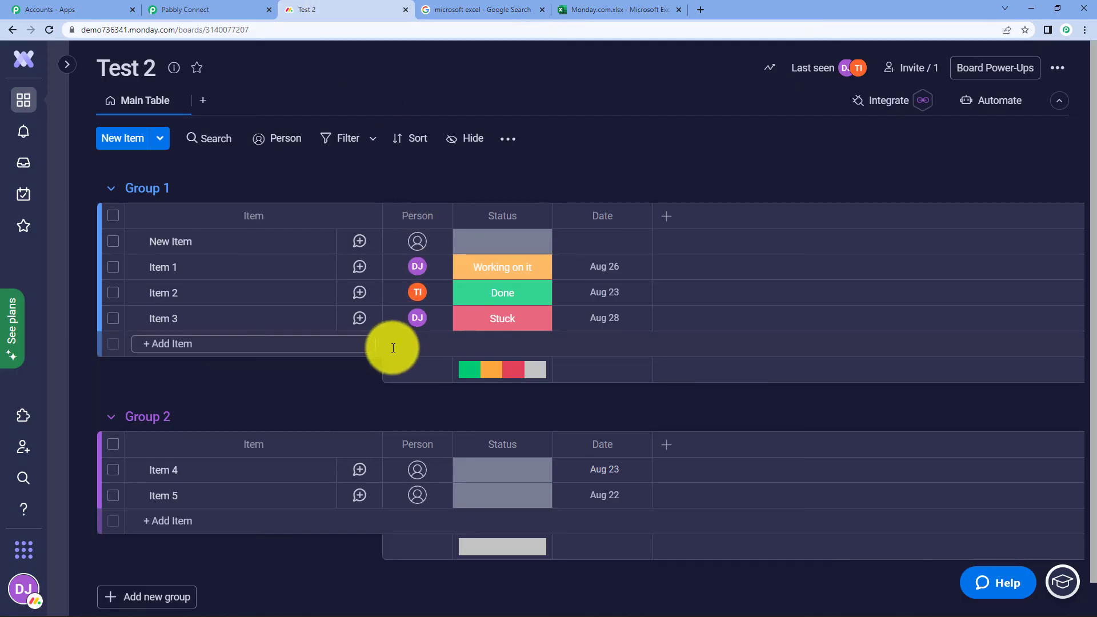
left_click(243, 345)
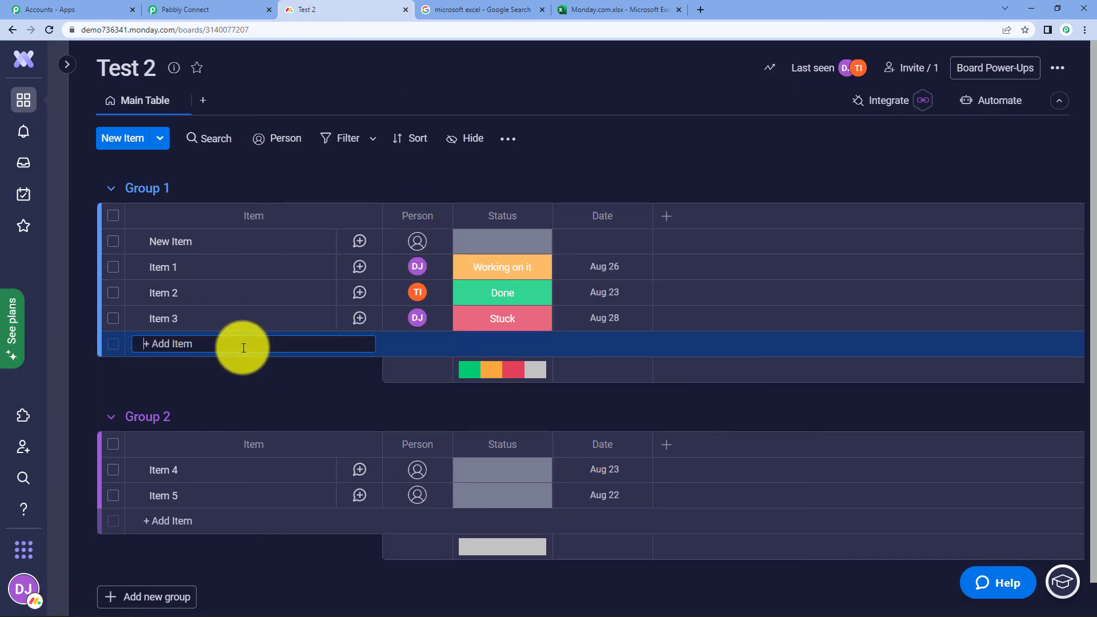
type("It")
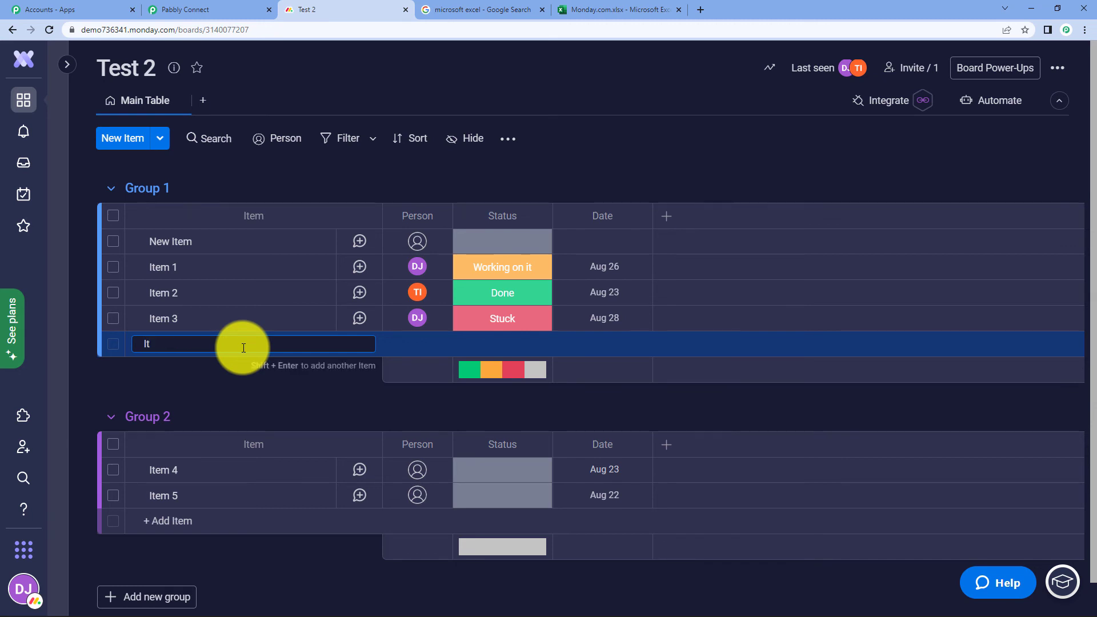
type("em 4")
key("Return")
Assign Group 1's Item 4 to Test ID, set its status to Done and its date to August 31, 2022.
left_click(418, 344)
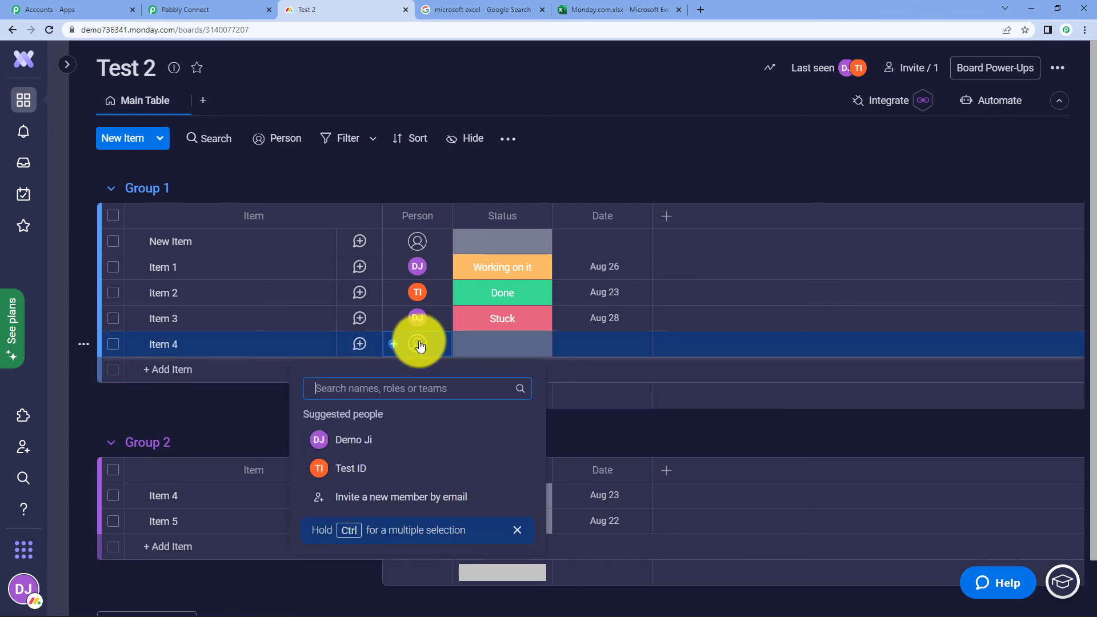
left_click(402, 468)
left_click(480, 343)
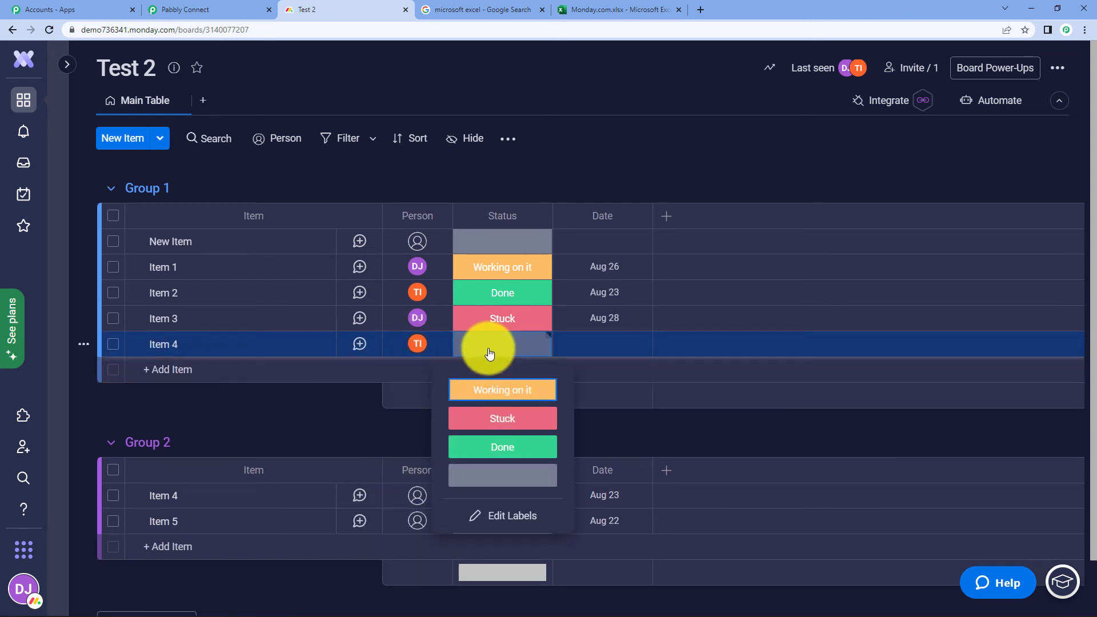
left_click(531, 443)
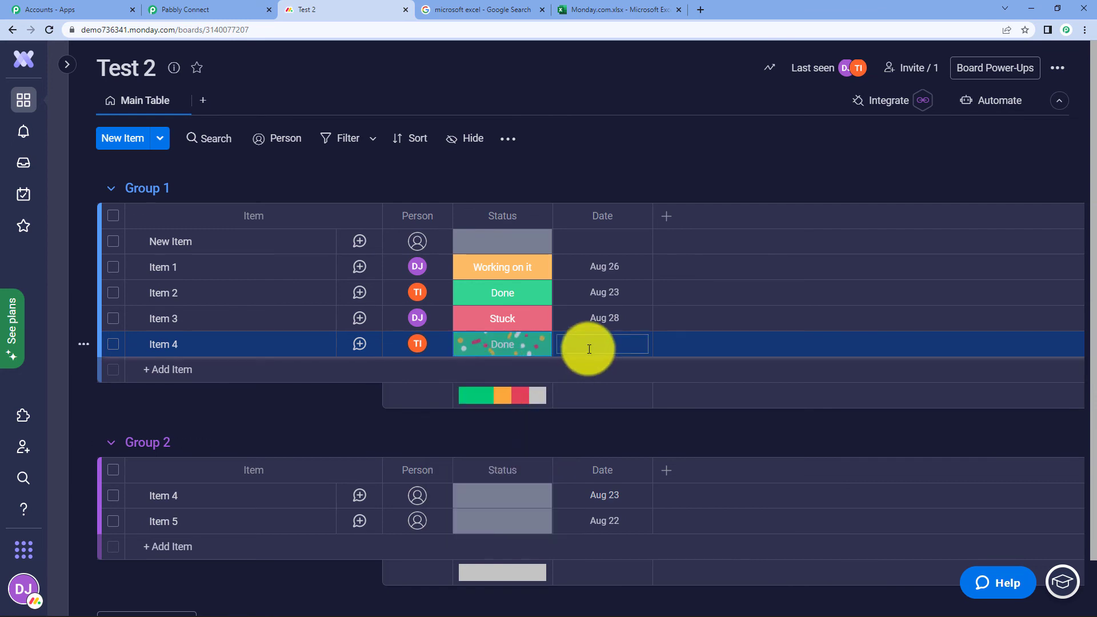
left_click(588, 345)
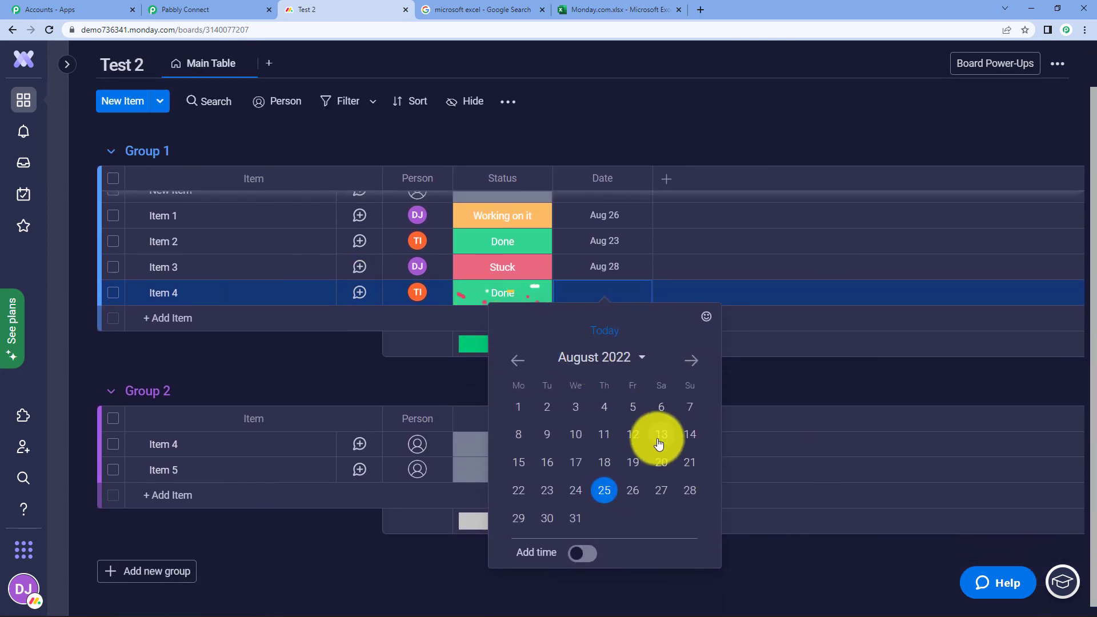
left_click(575, 517)
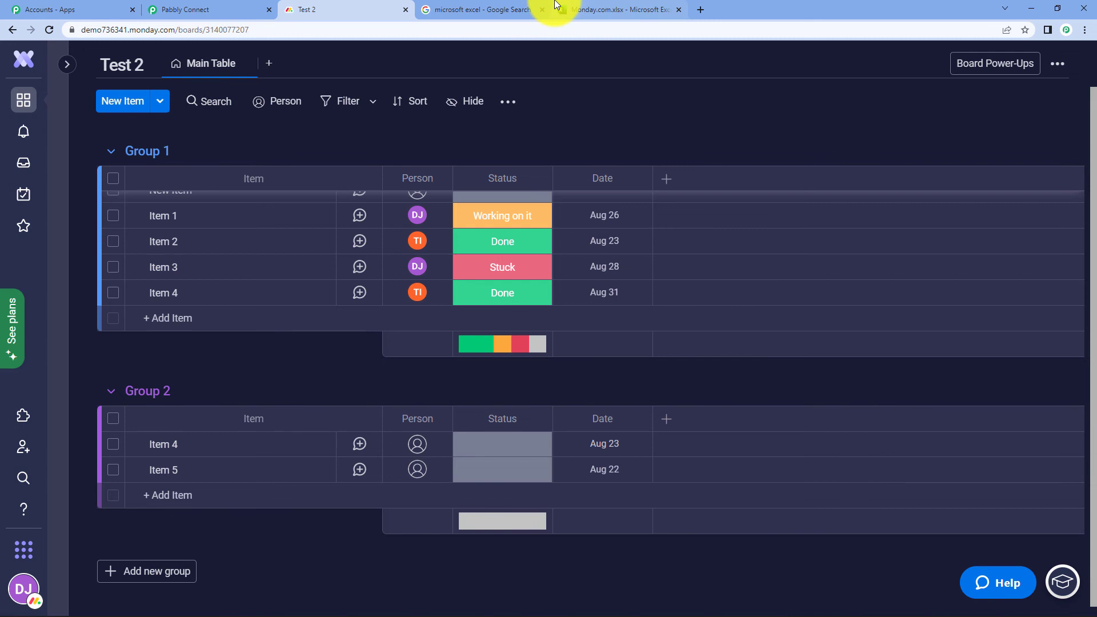
Reload the Monday.com workbook in Excel after the workflow's delay and compare its rows with Item 4 on the Test 2 board.
mouse_move(557, 5)
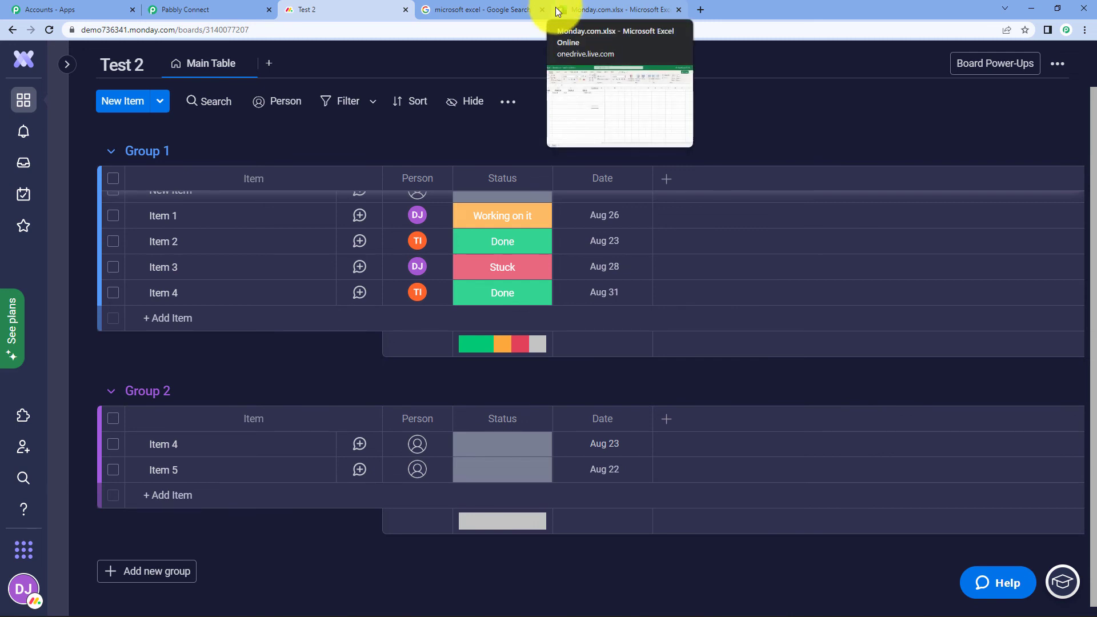
left_click(607, 8)
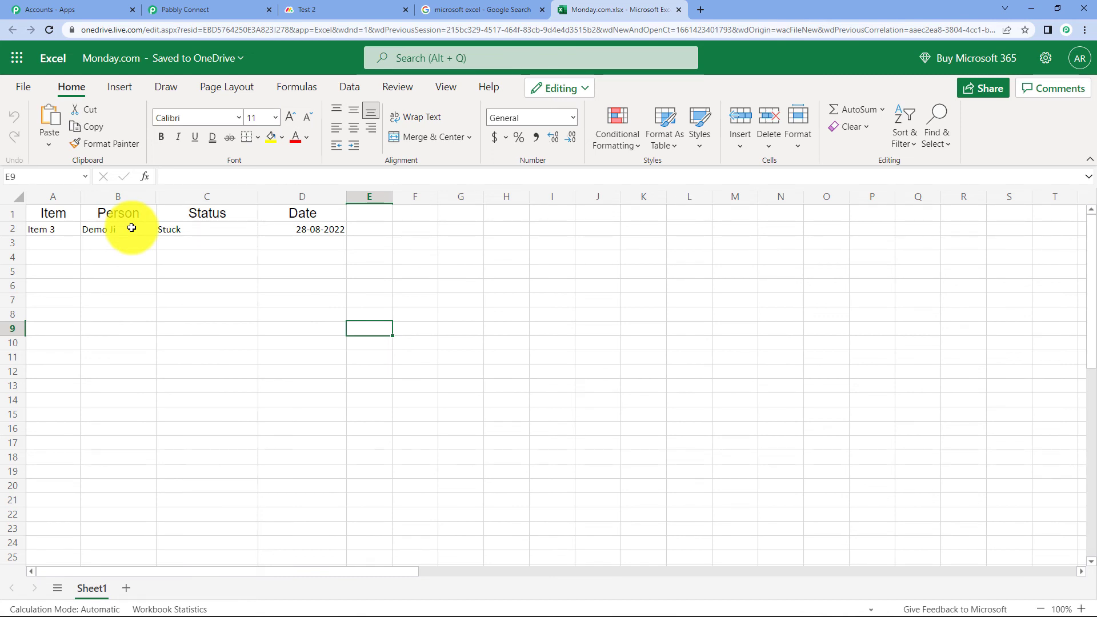
left_click(228, 10)
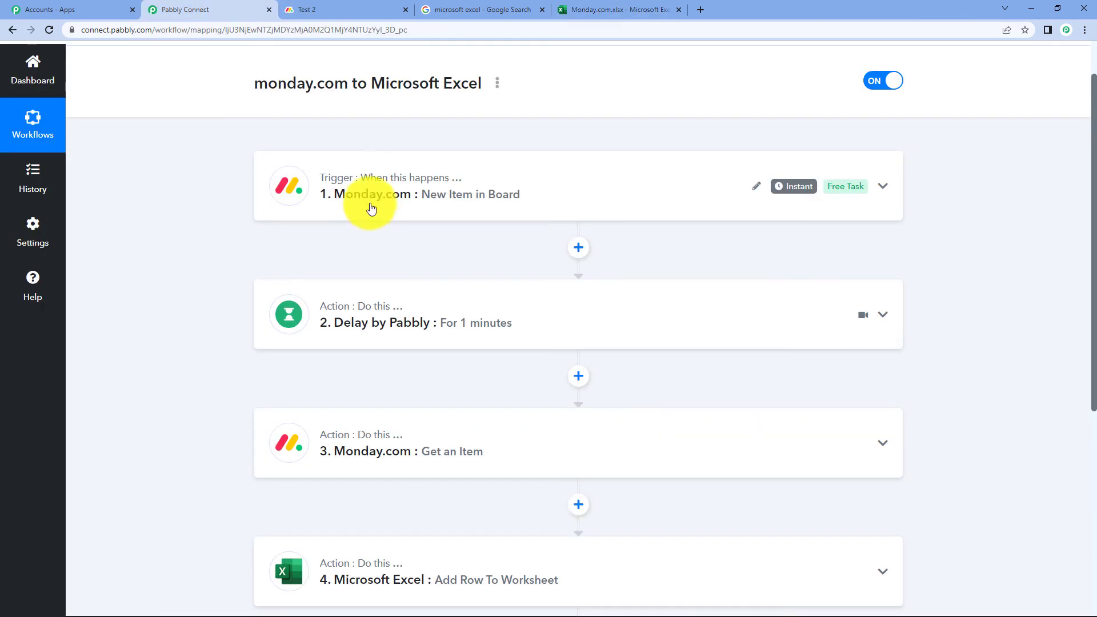
left_click(626, 8)
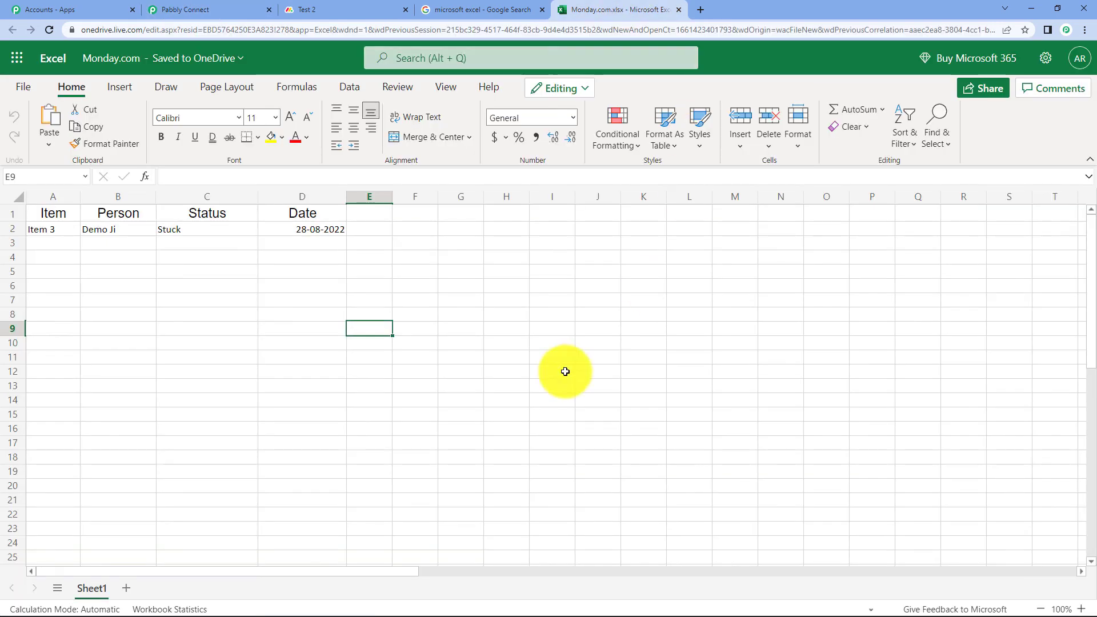
left_click(48, 30)
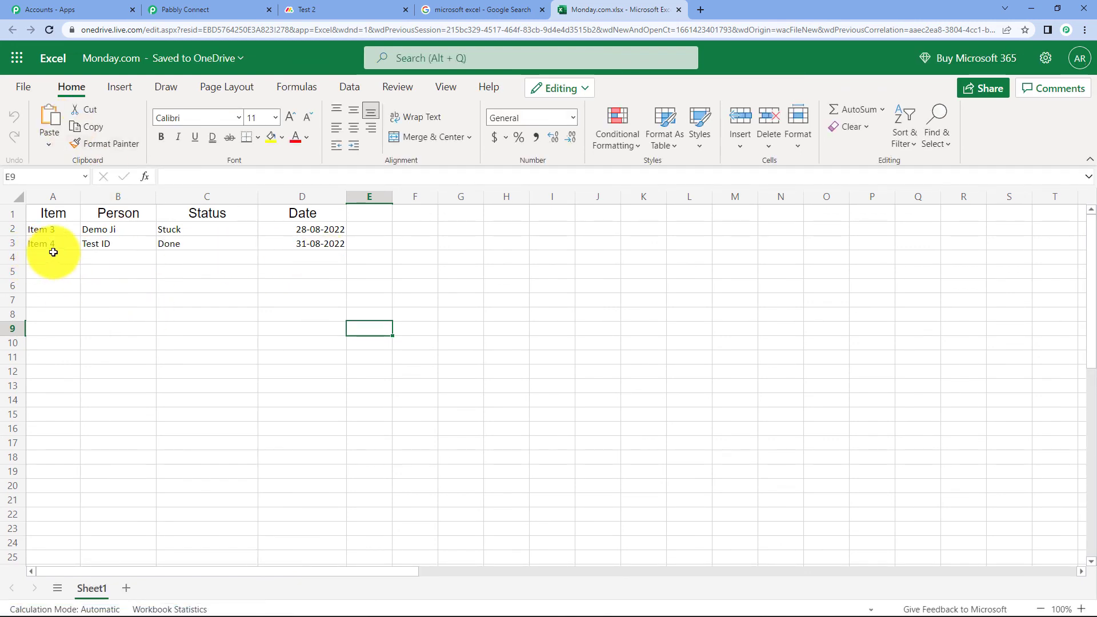
left_click(343, 9)
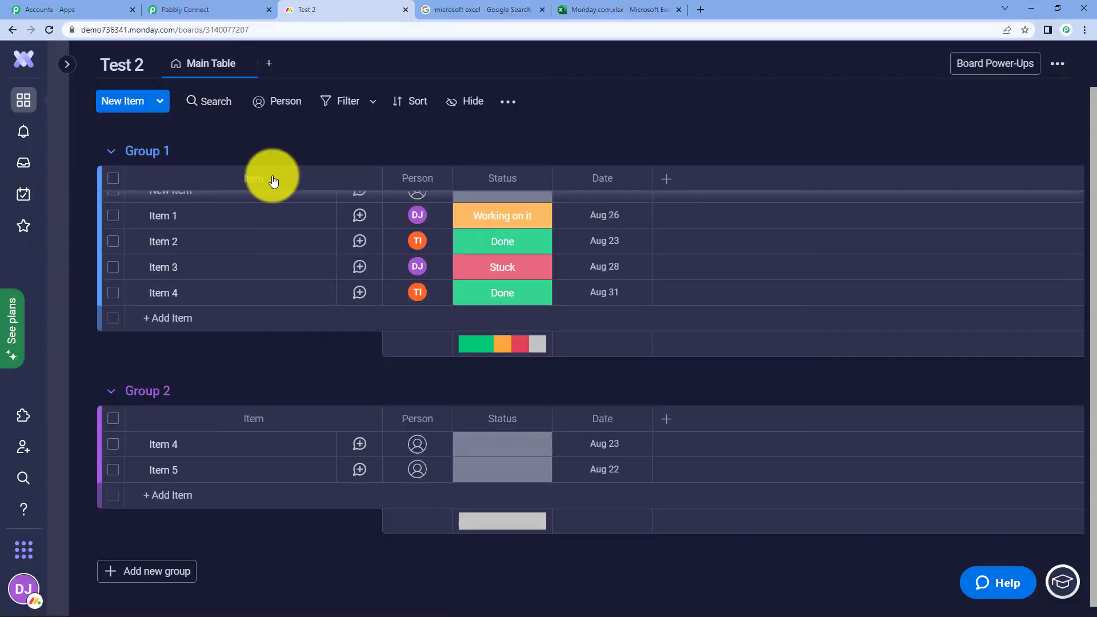
left_click(650, 9)
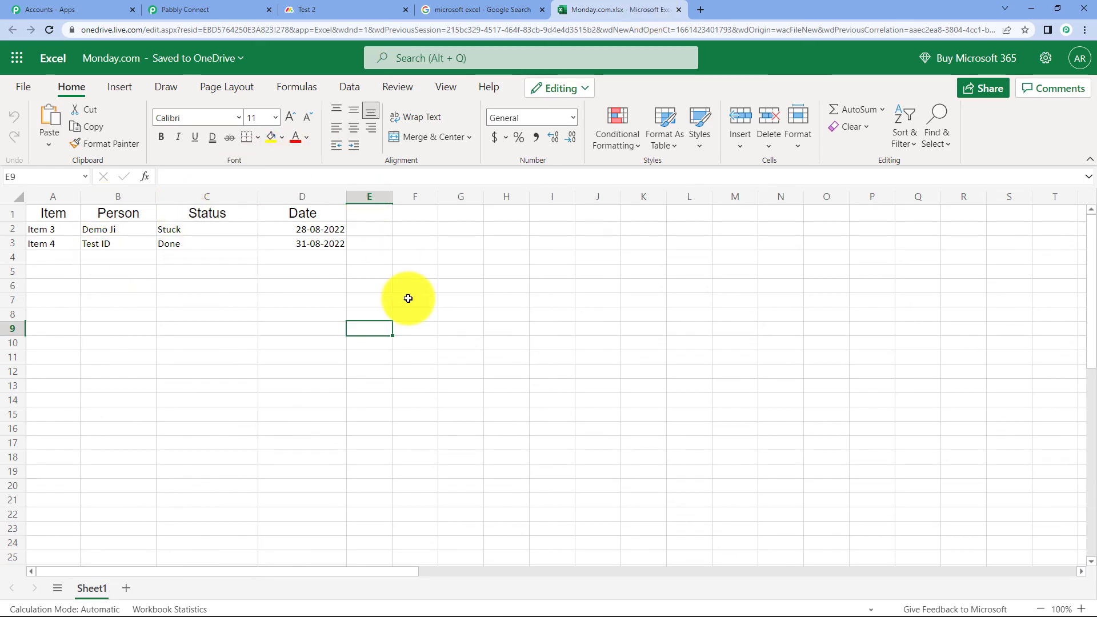
Review the complete workflow in Pabbly Connect, from trigger to Excel action, alongside the Test 2 board and the Excel worksheet.
left_click(208, 10)
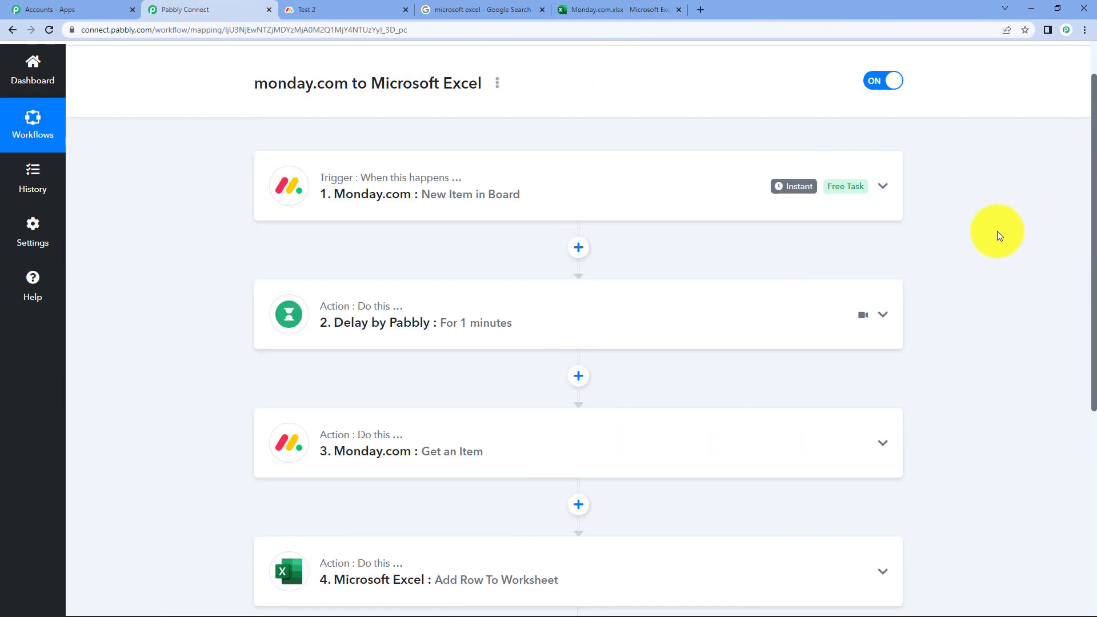
scroll(940, 259, "down", 1)
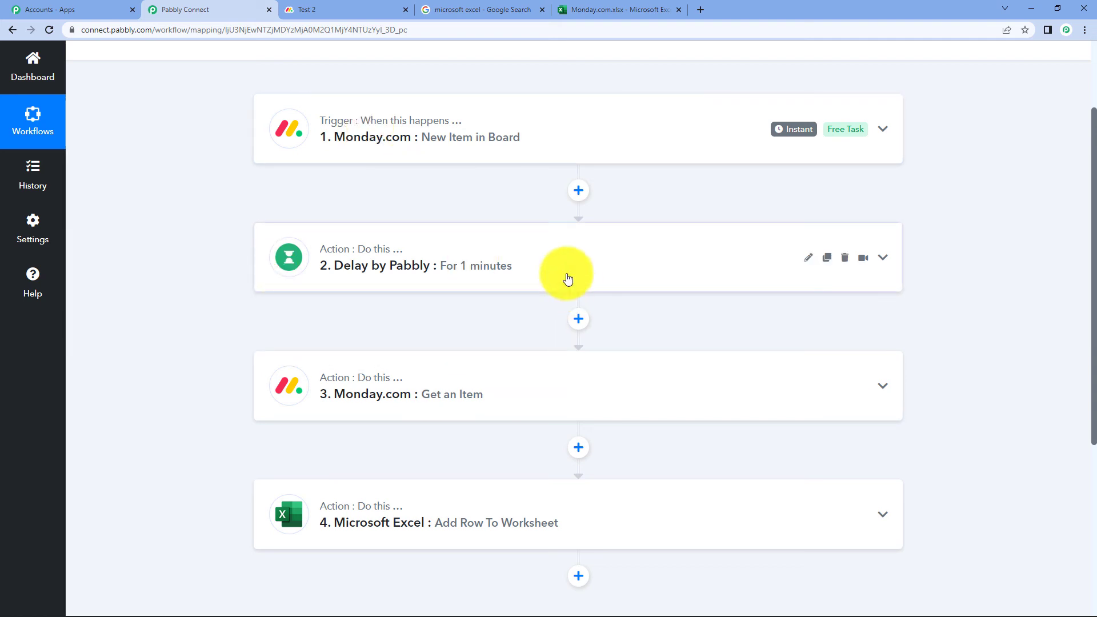
mouse_move(399, 382)
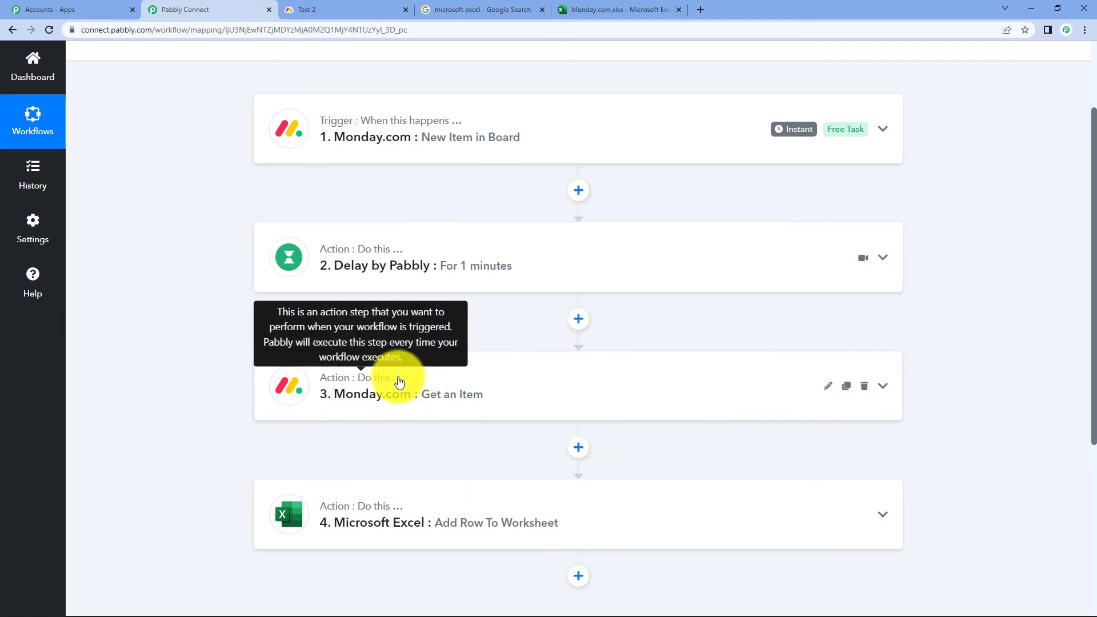
mouse_move(393, 508)
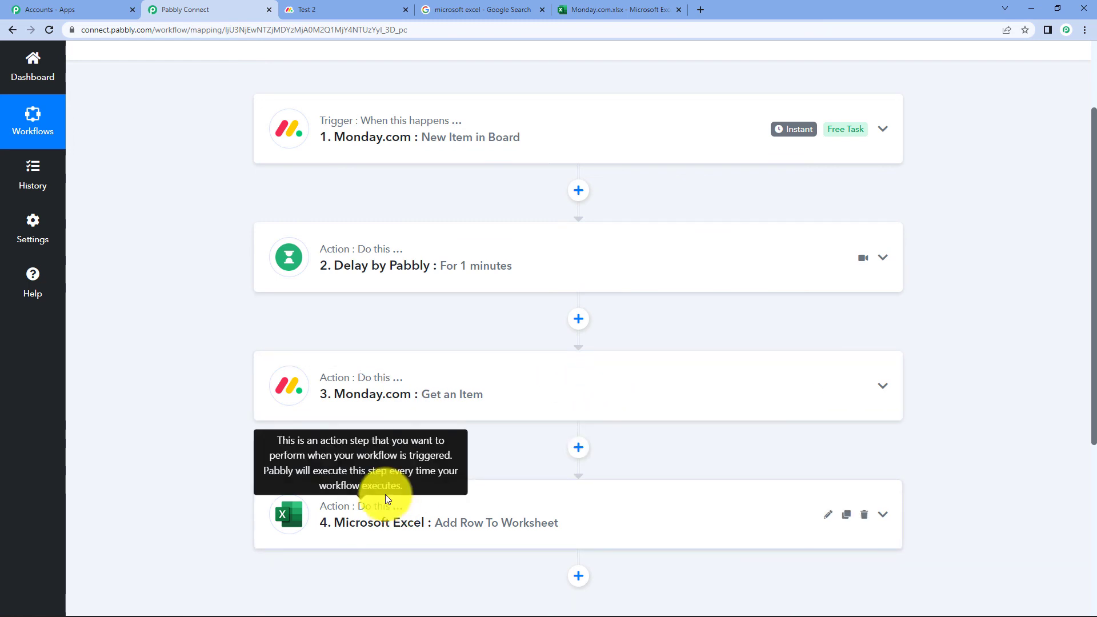
left_click(331, 10)
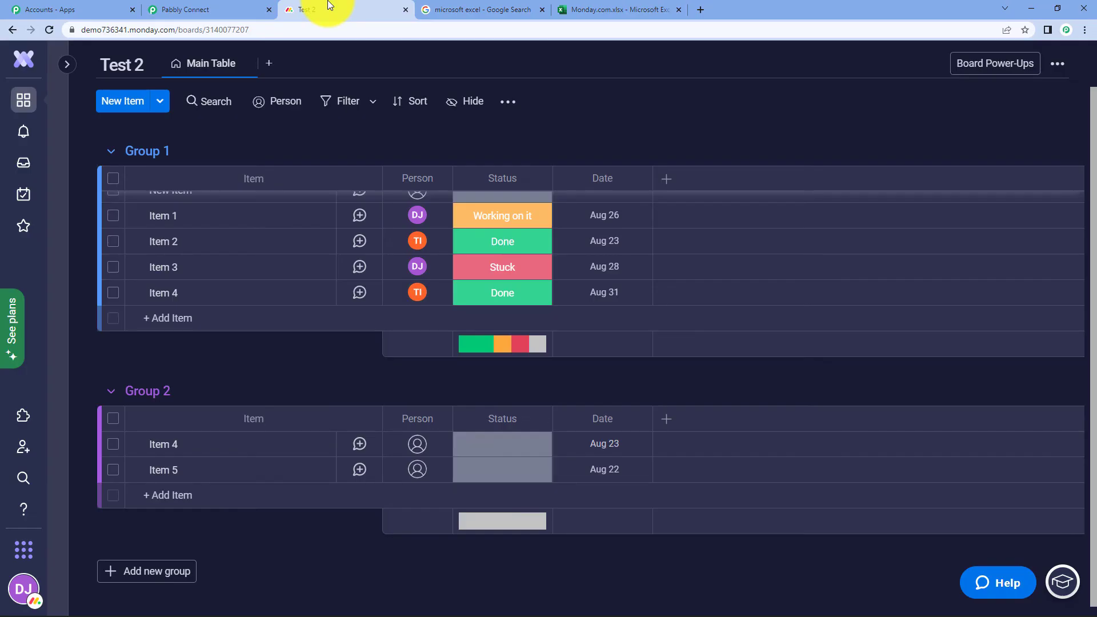
left_click(285, 318)
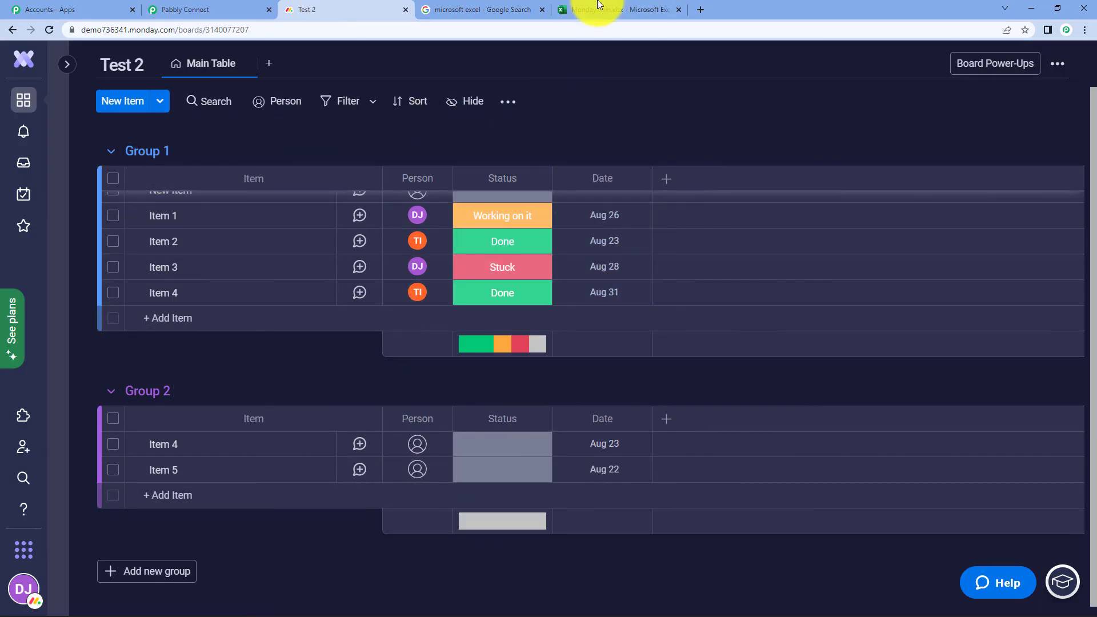
left_click(582, 10)
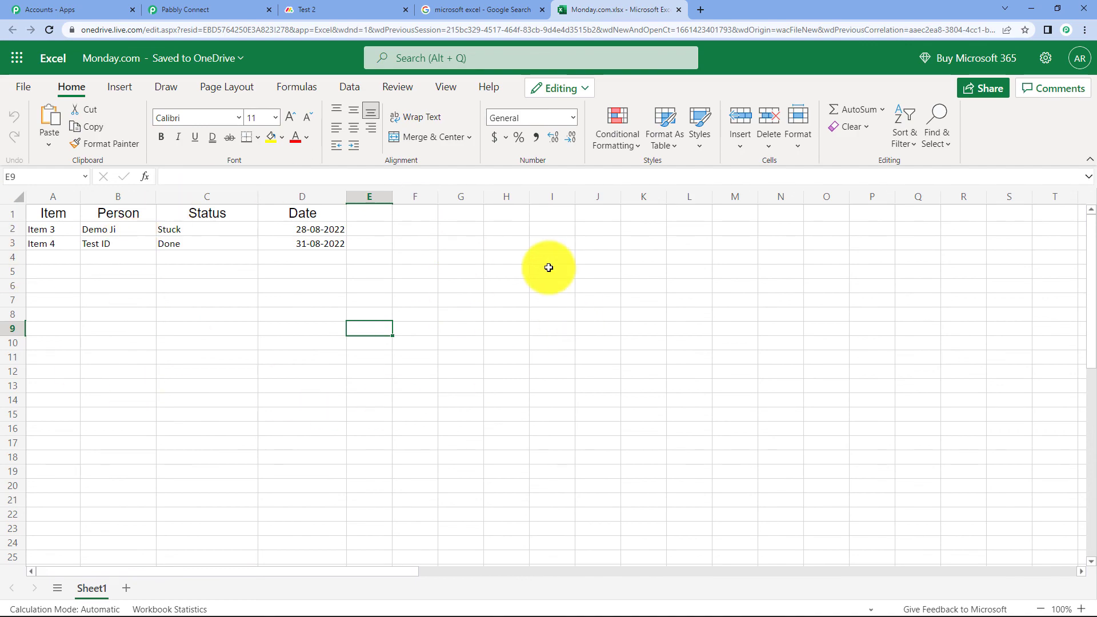
left_click(444, 8)
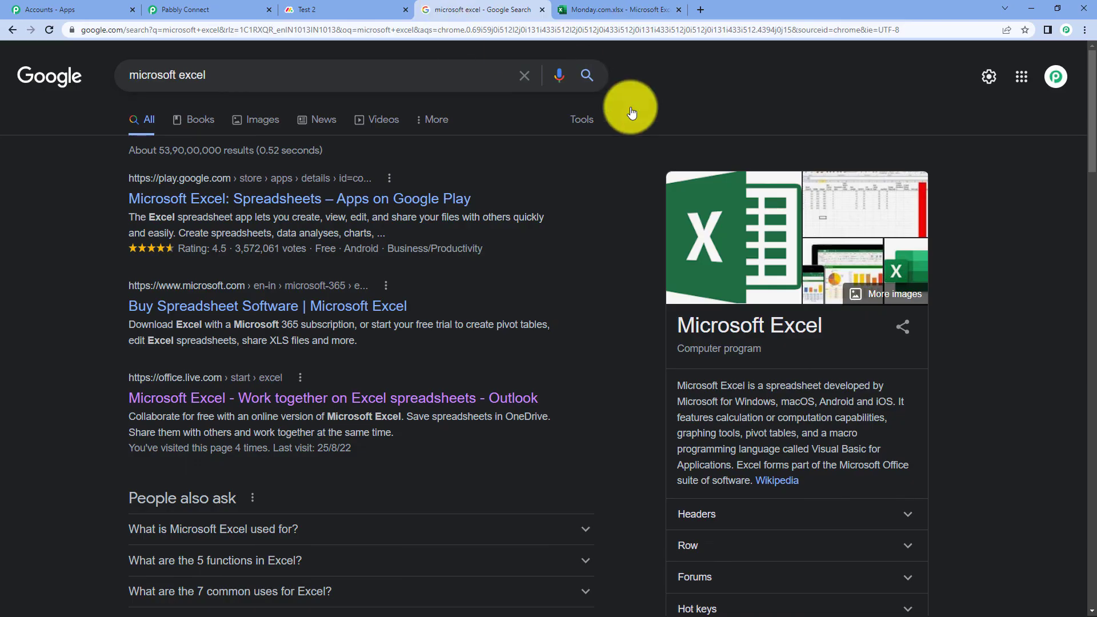
left_click(224, 10)
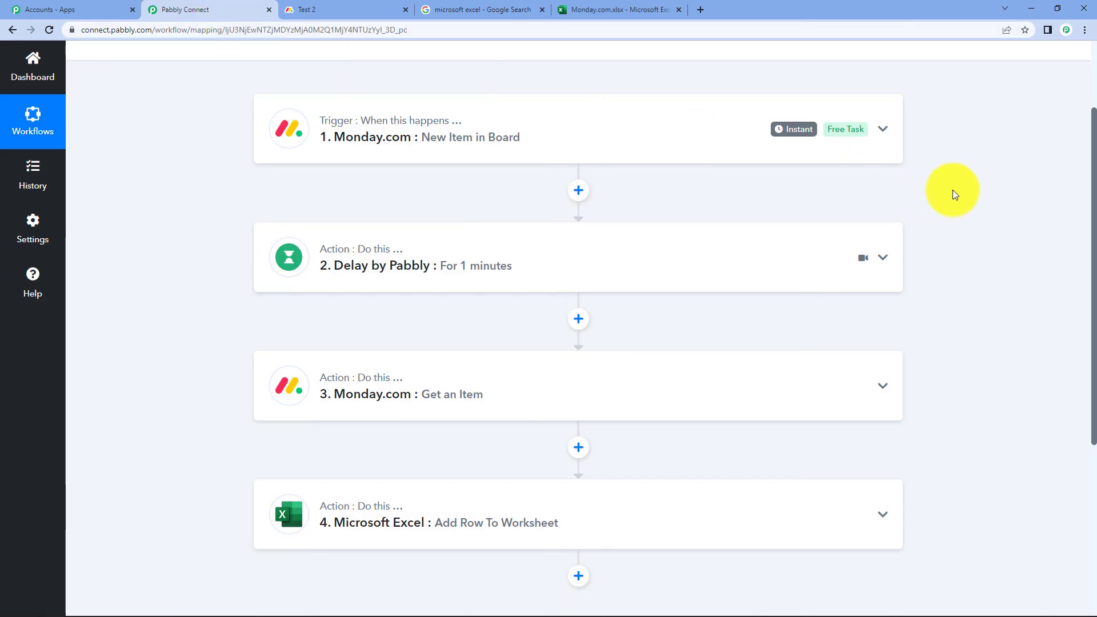